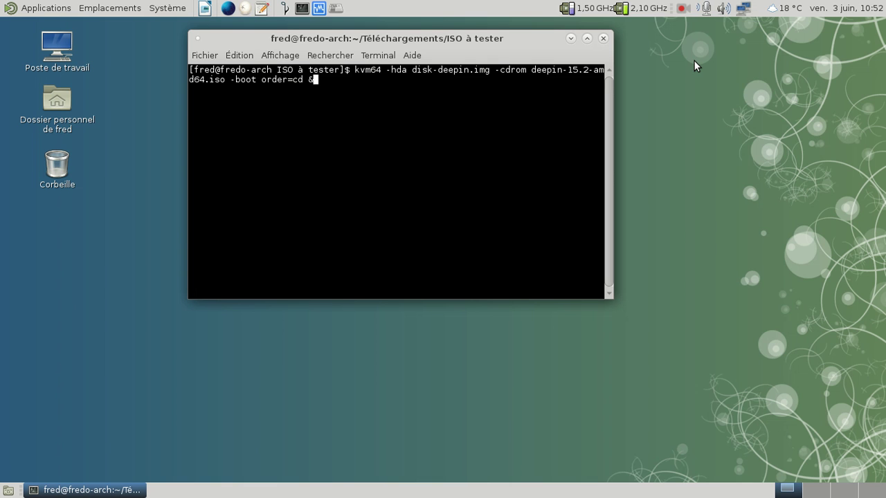
Step: Start the Deepin virtual machine by running the prepared kvm64 command, and shift its QEMU window to the centre of the desktop
key("Return")
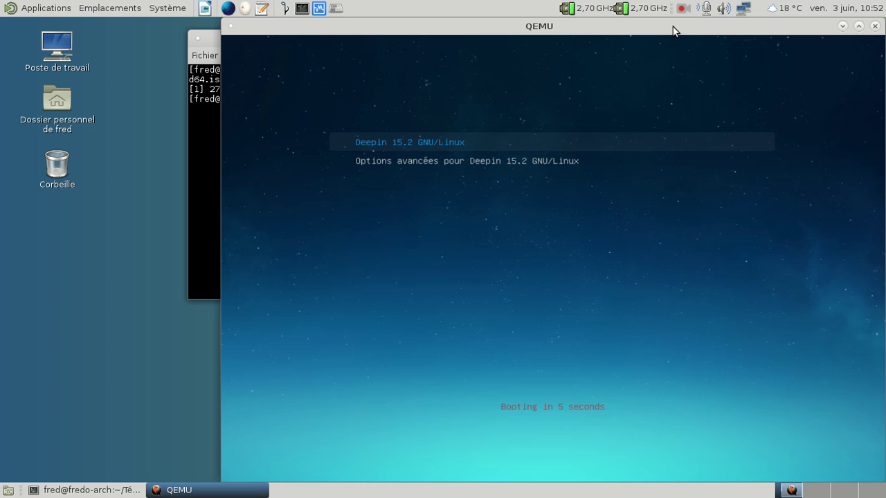
left_click_drag(672, 28, 568, 37)
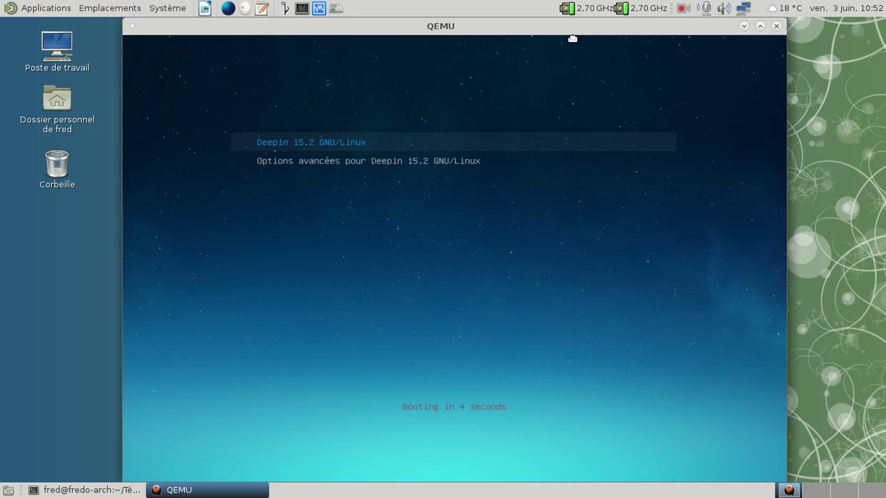
left_click(574, 43)
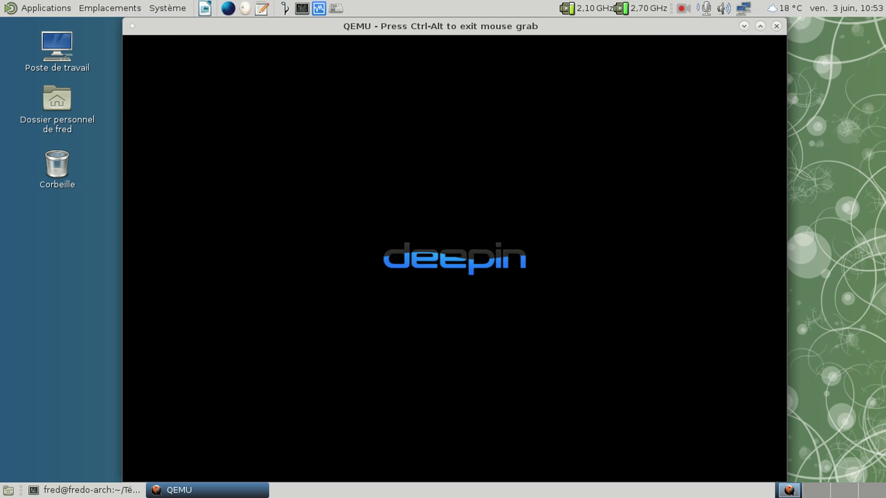
Step: Release the mouse from the virtual machine and set the host's microphone level to about 60 percent
key("ctrl+alt")
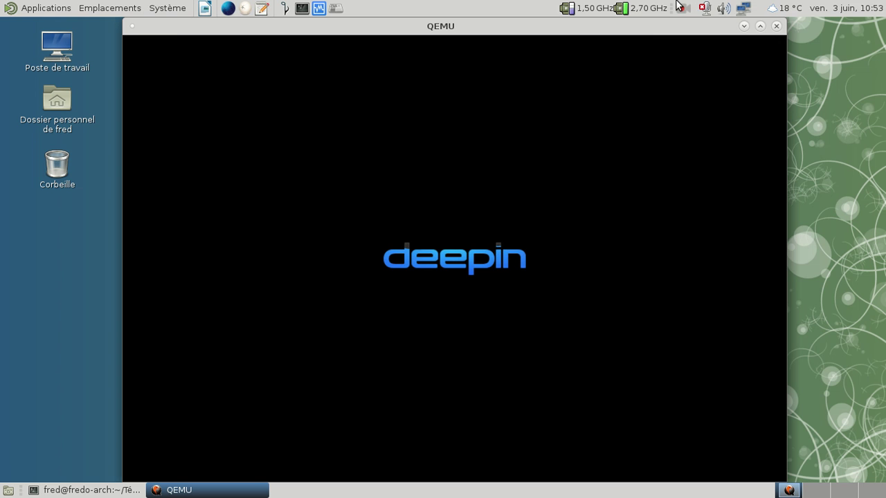
left_click(705, 9)
left_click(705, 64)
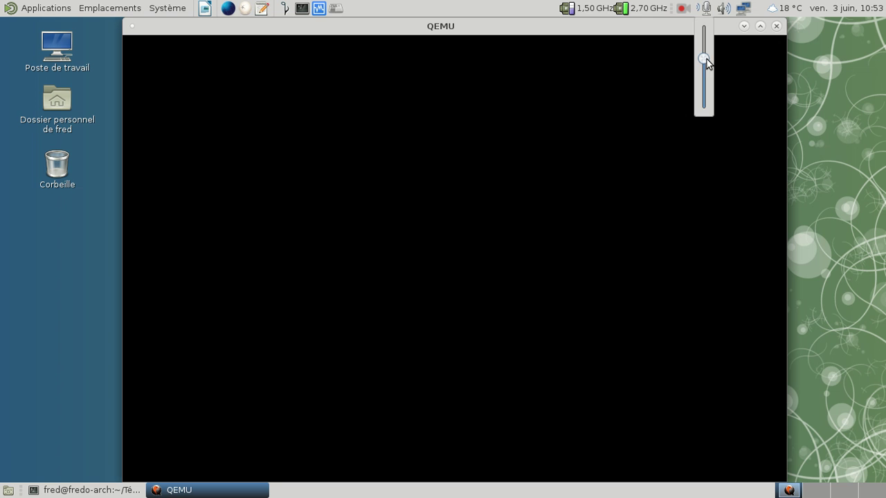
left_click(804, 80)
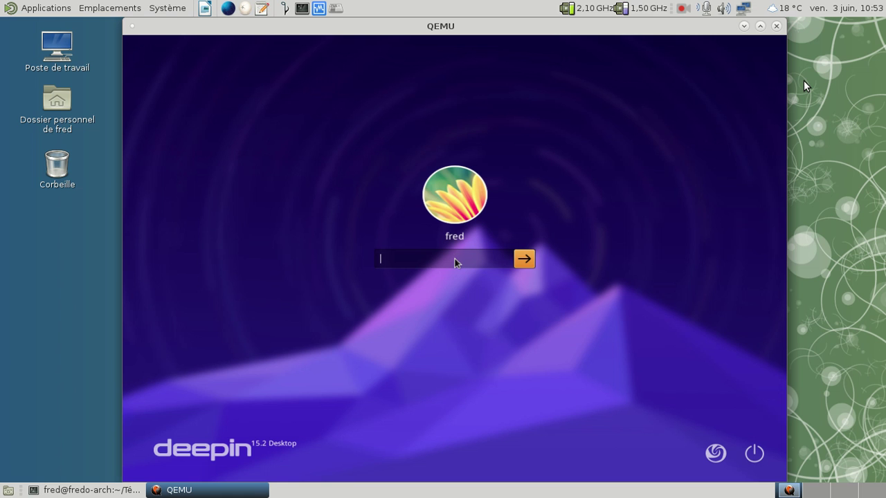
Step: Enter the account password on the Deepin login screen and log in
type("********")
key("Return")
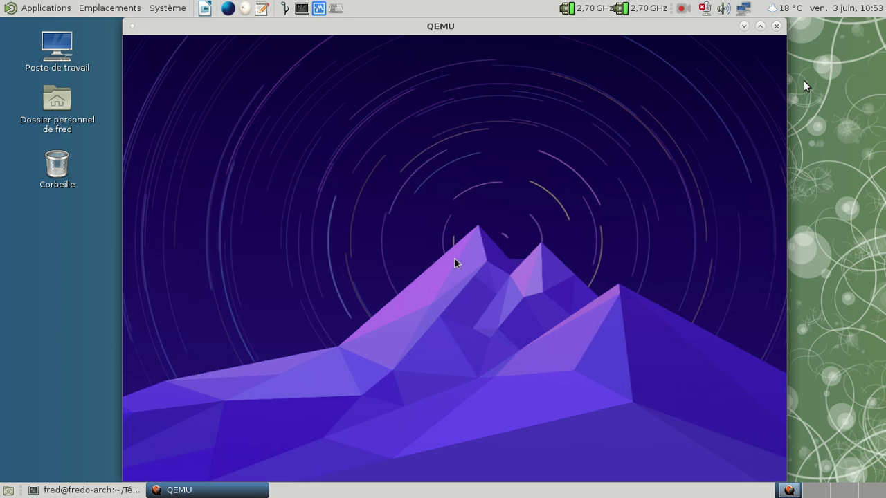
Step: Set the host's microphone level to about one third
left_click(705, 8)
left_click_drag(701, 102, 703, 78)
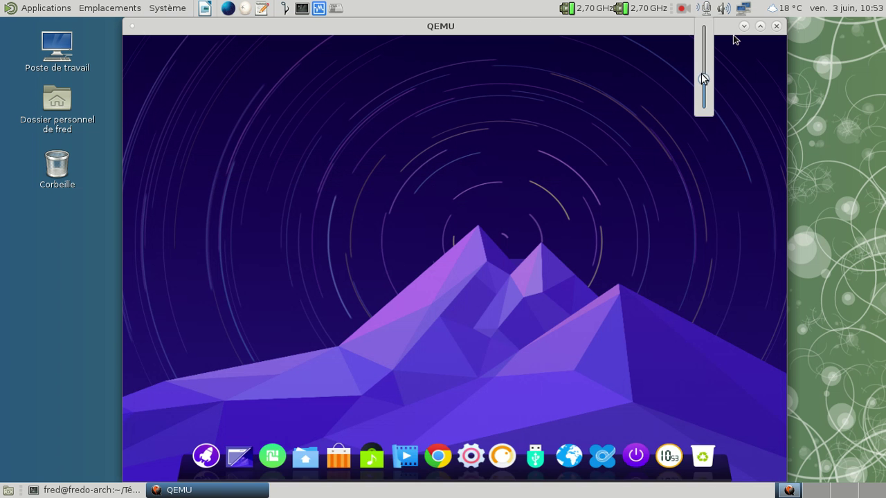
left_click(825, 87)
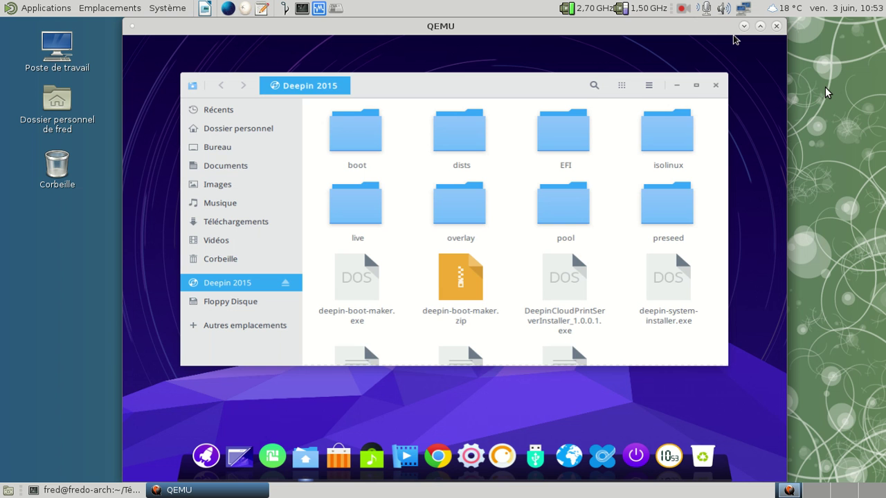
Step: Close the file manager window showing the Deepin 2015 disc
left_click(775, 138)
left_click(717, 85)
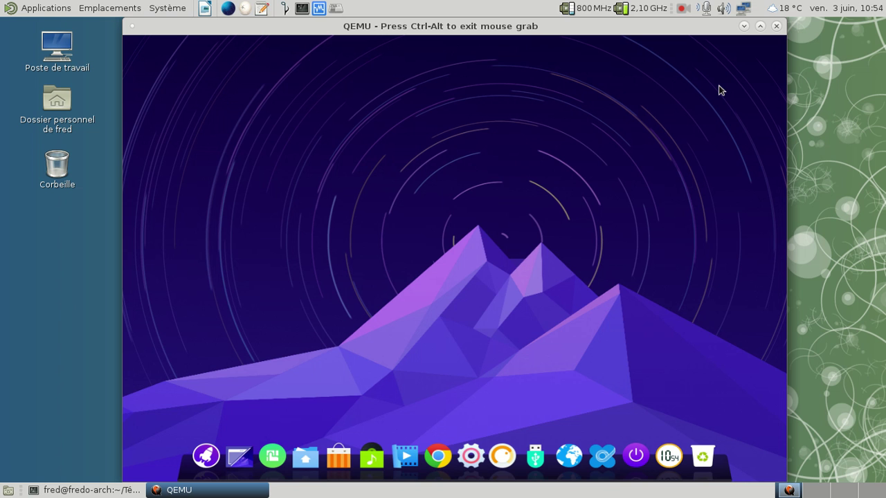
Step: Browse the full set of installed applications in the Deepin launcher, and return to the desktop
left_click(199, 457)
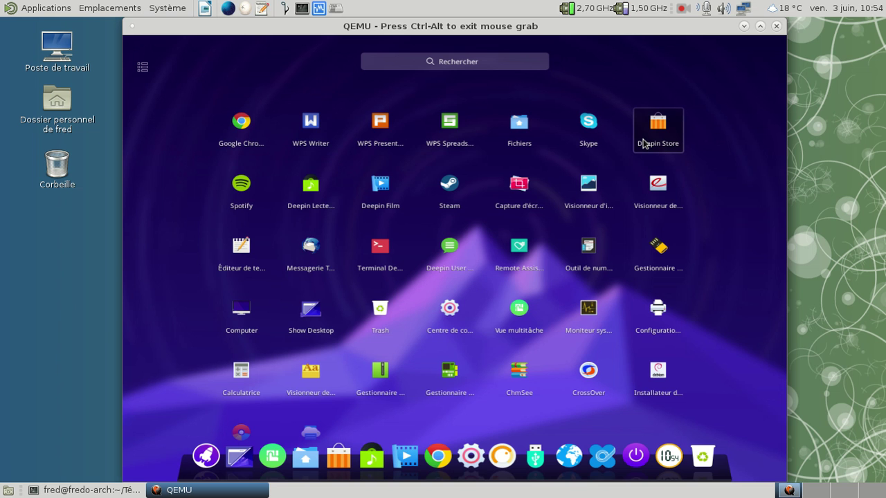
scroll(450, 315, "down", 1)
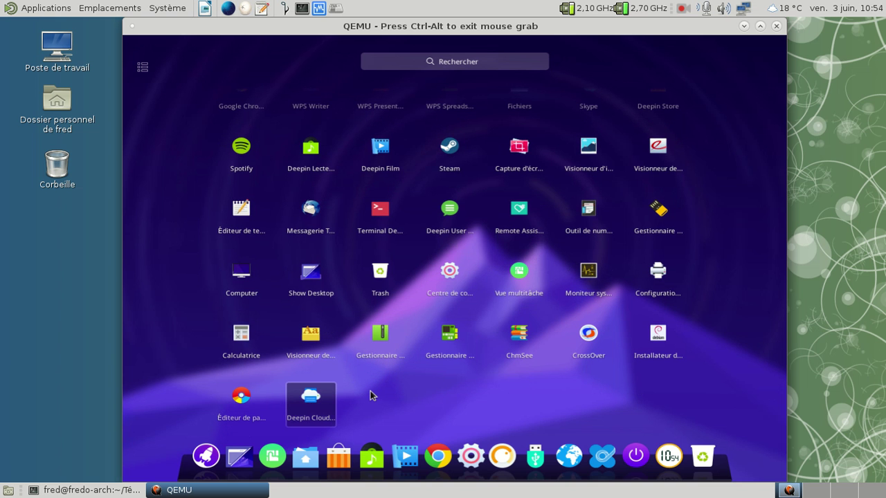
scroll(370, 395, "up", 1)
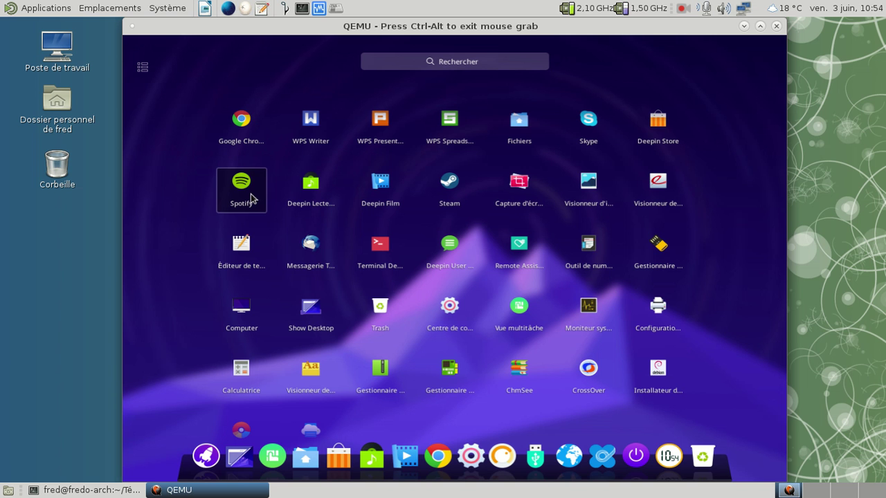
scroll(362, 250, "down", 1)
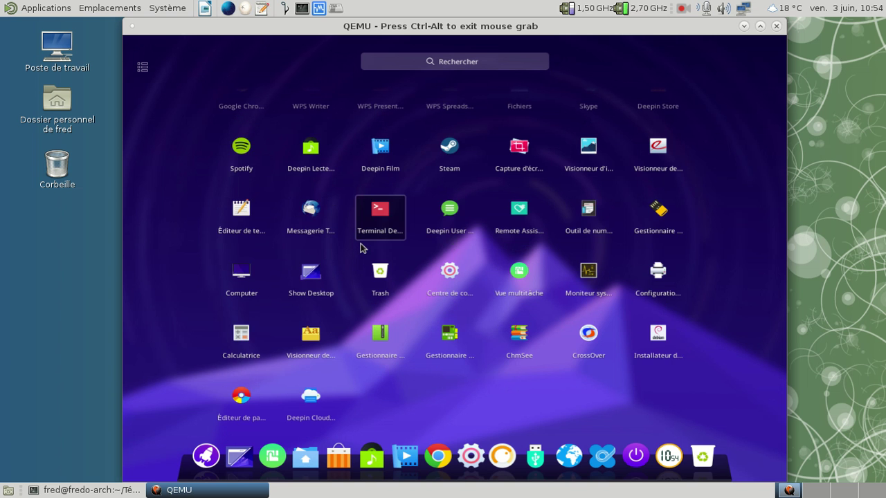
scroll(362, 249, "up", 1)
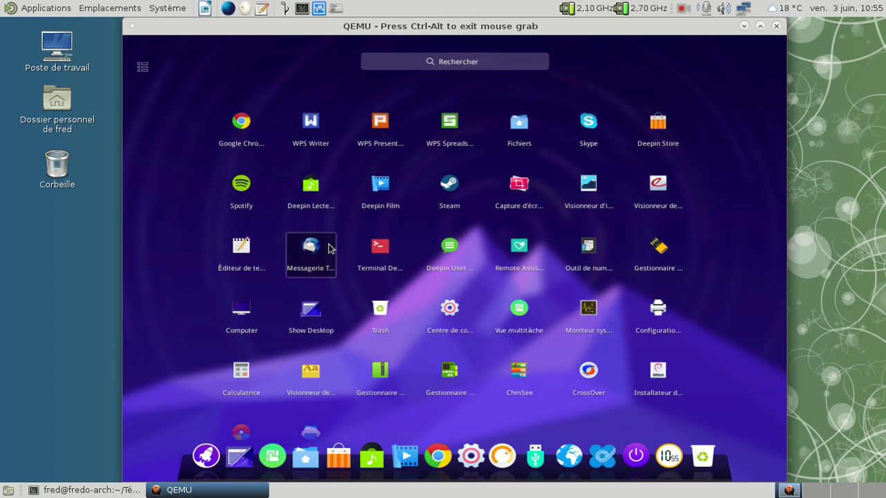
left_click(336, 411)
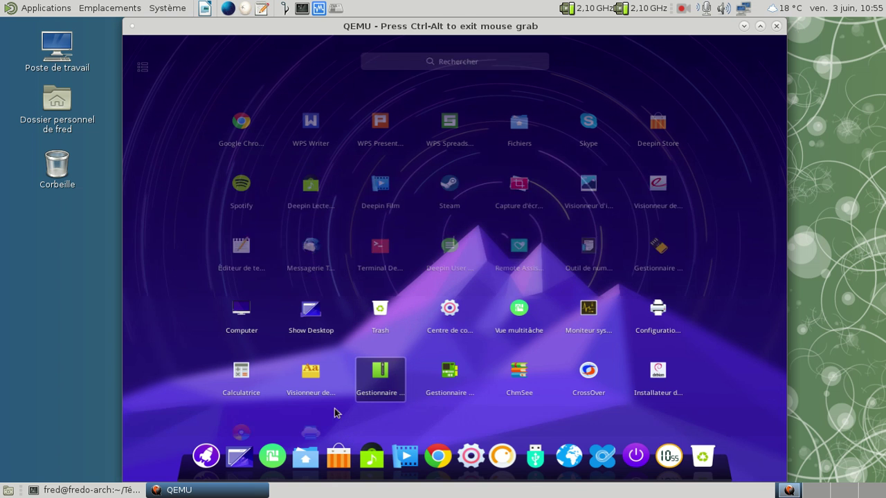
Step: Open the personal folder in the file manager, reduce its icons to the smallest size, and close the window
left_click(311, 469)
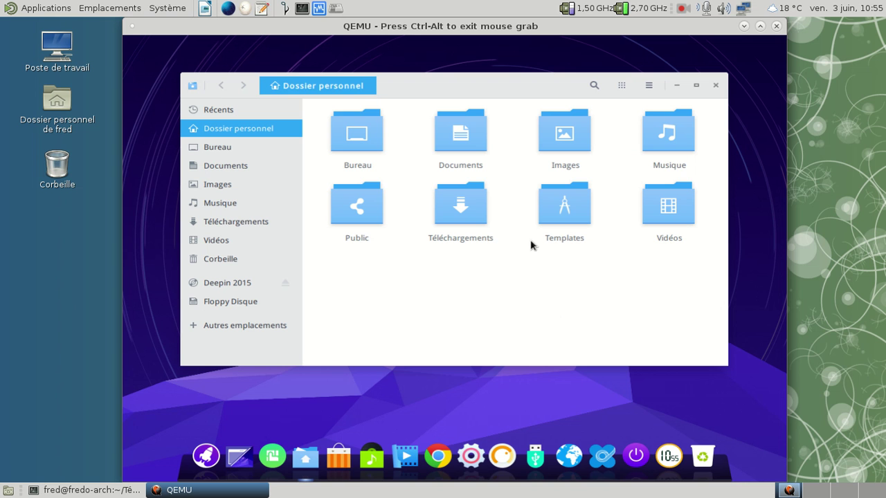
left_click(623, 87)
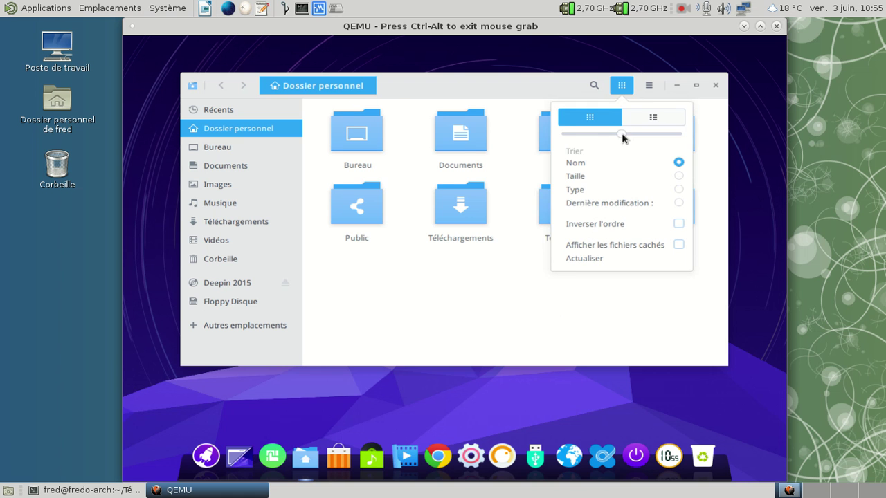
left_click_drag(626, 138, 574, 139)
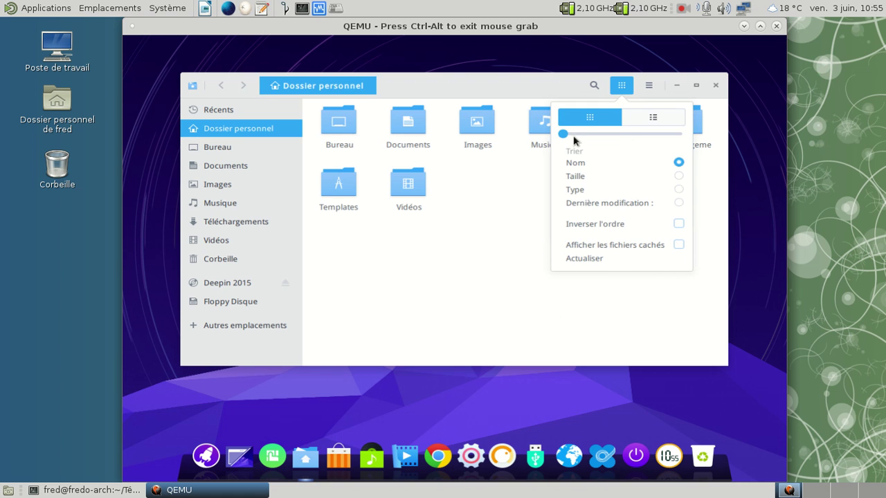
left_click(483, 258)
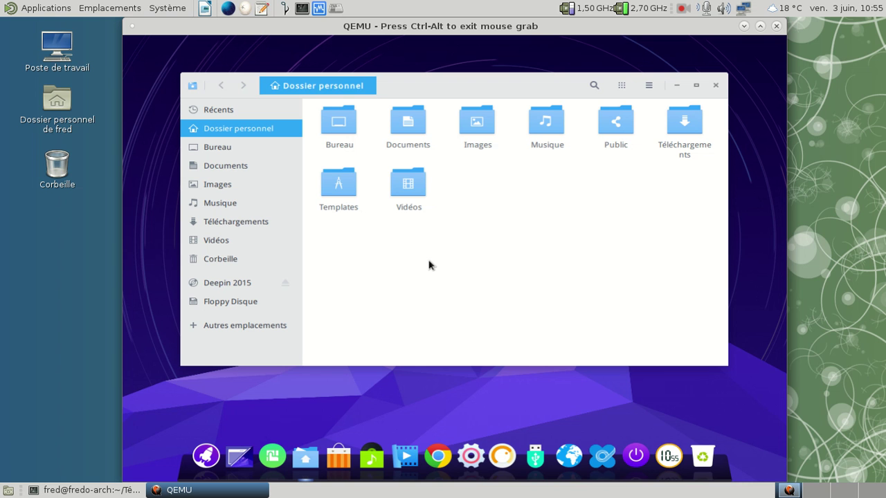
left_click(716, 86)
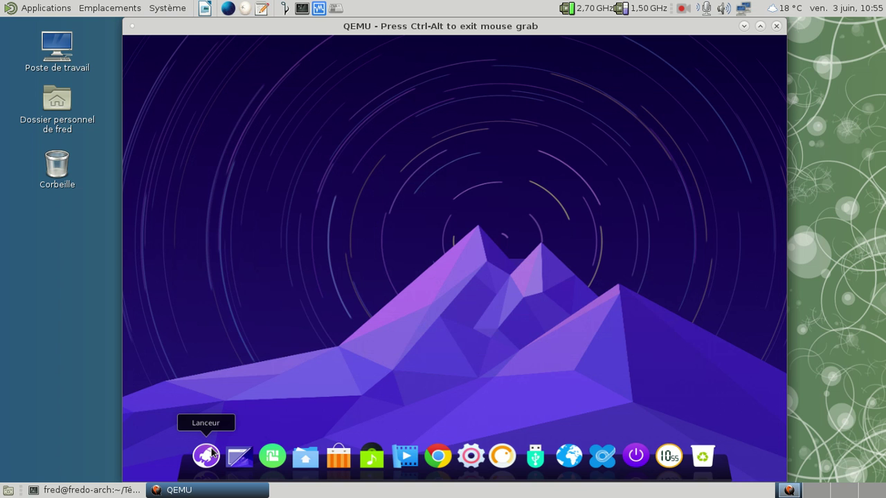
Step: View the workspaces in the multitasking view, and check the sound control and the remaining dock items
left_click(273, 457)
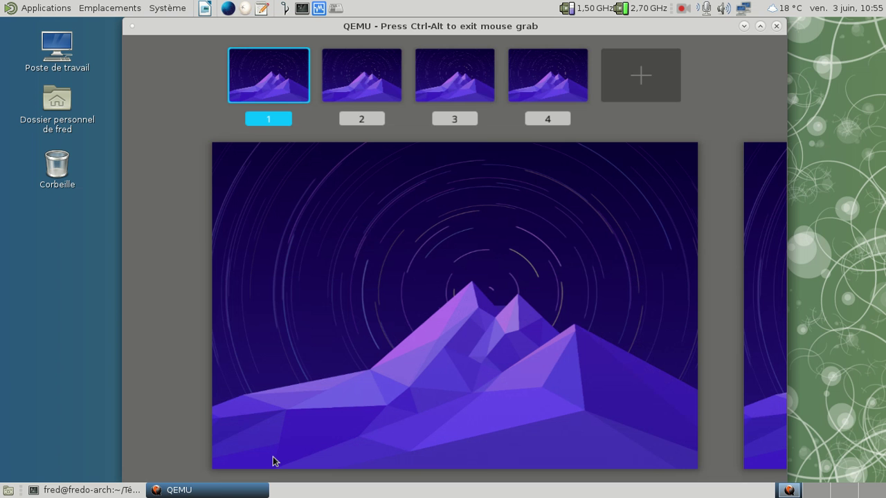
left_click(273, 462)
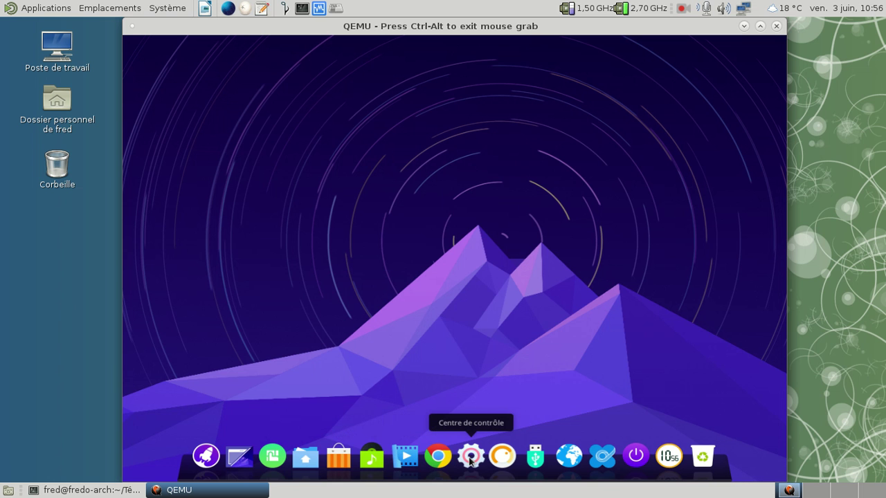
left_click(504, 457)
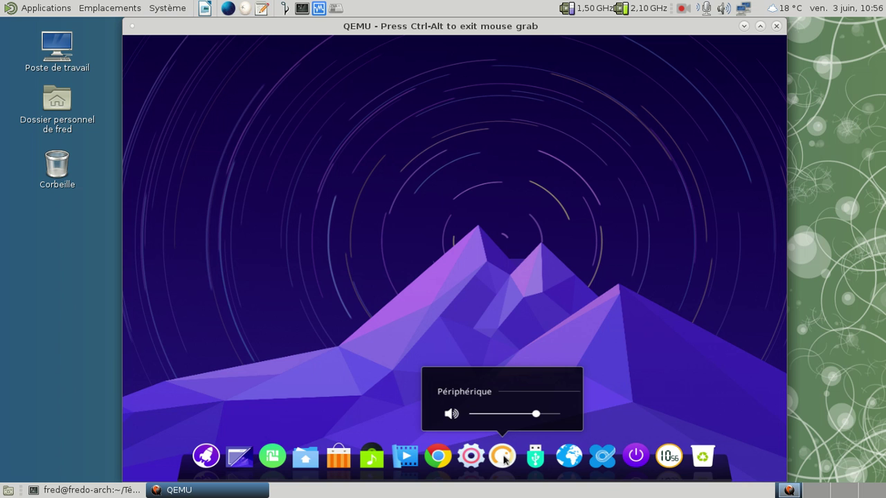
mouse_move(529, 463)
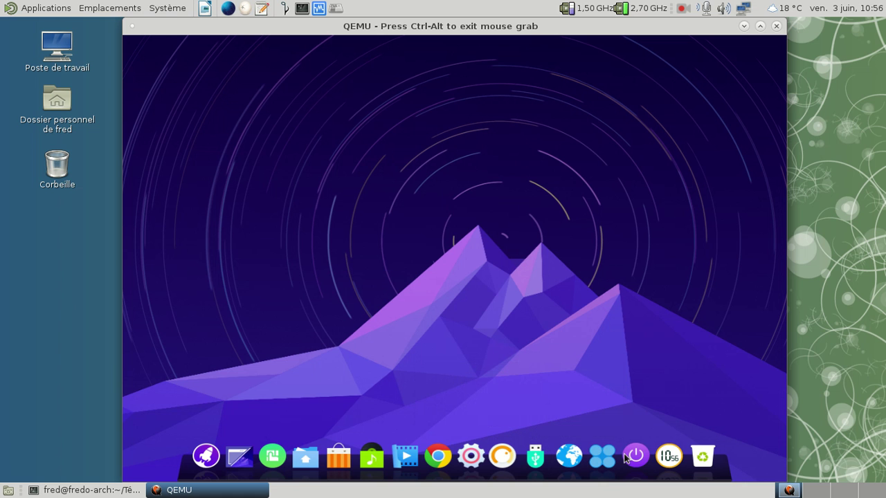
mouse_move(681, 457)
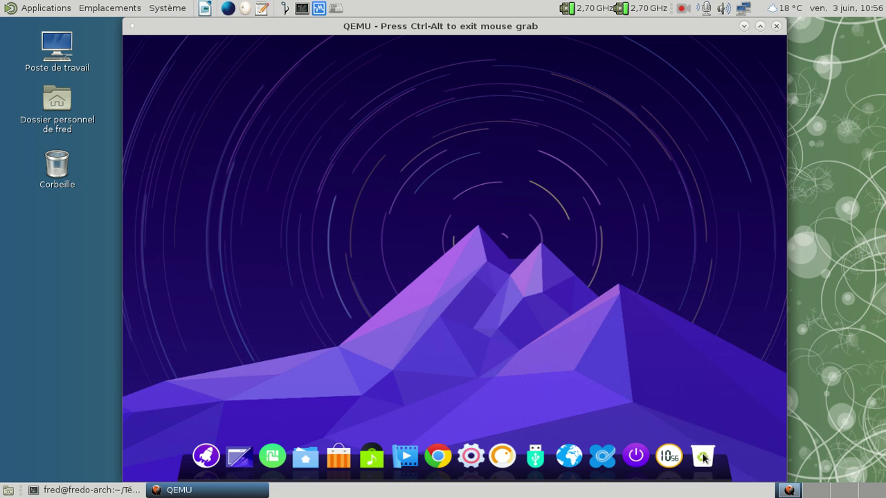
Step: Change the user account's avatar to the red parrot in the Control Center, and return to its overview
left_click(472, 459)
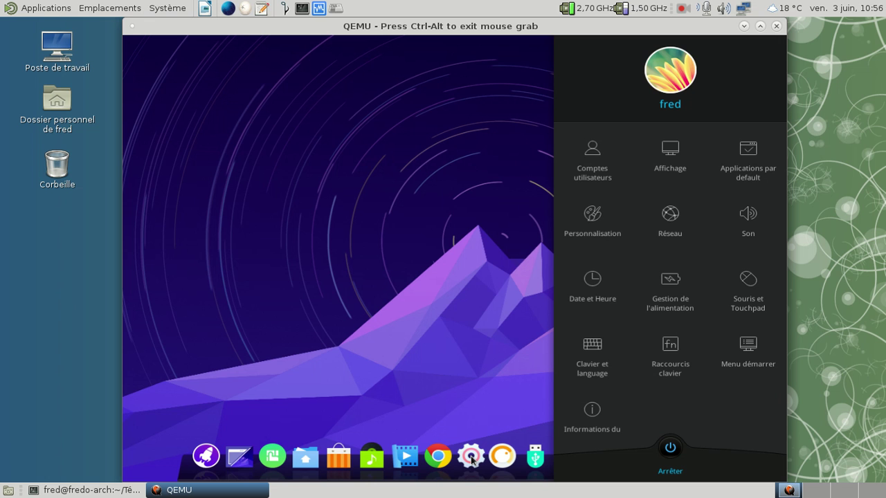
left_click(573, 173)
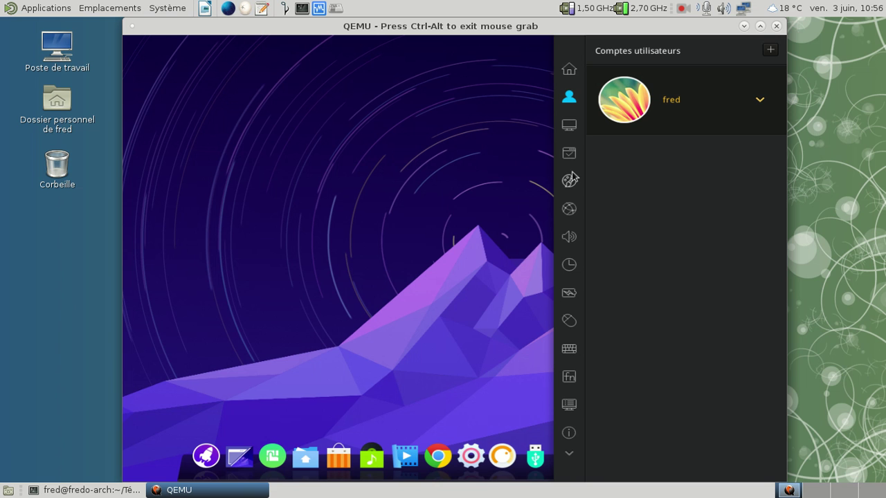
left_click(759, 101)
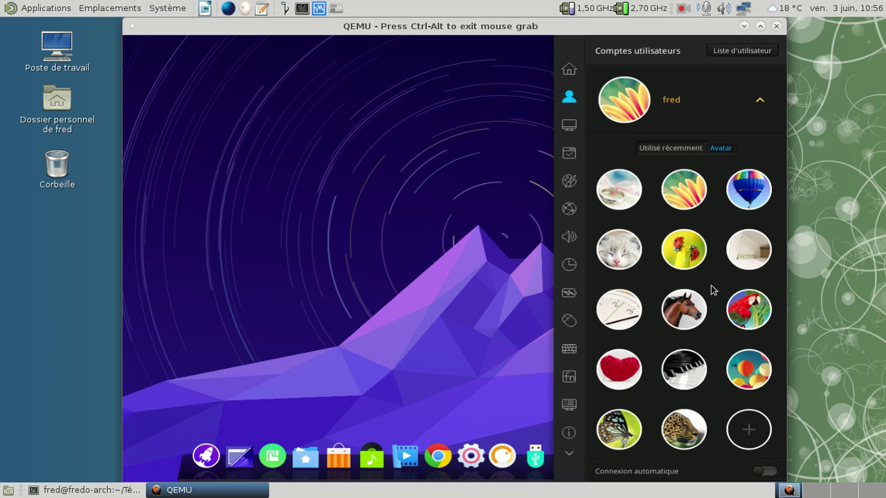
left_click(739, 308)
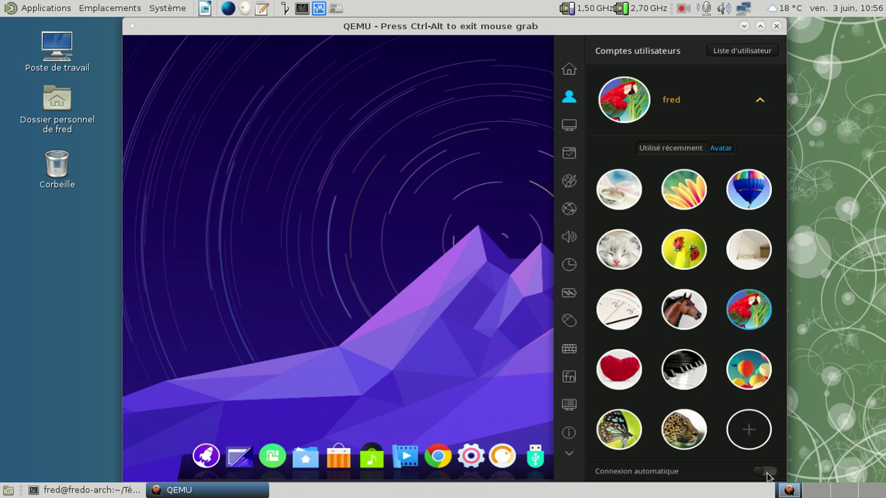
left_click(570, 70)
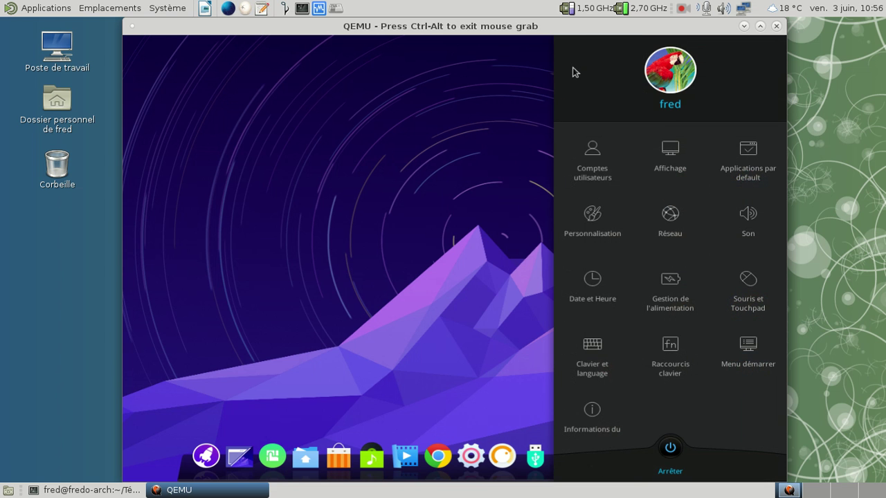
Step: Examine the resolution and rotation options in the Control Center's display settings
key("ctrl+alt")
left_click(416, 40)
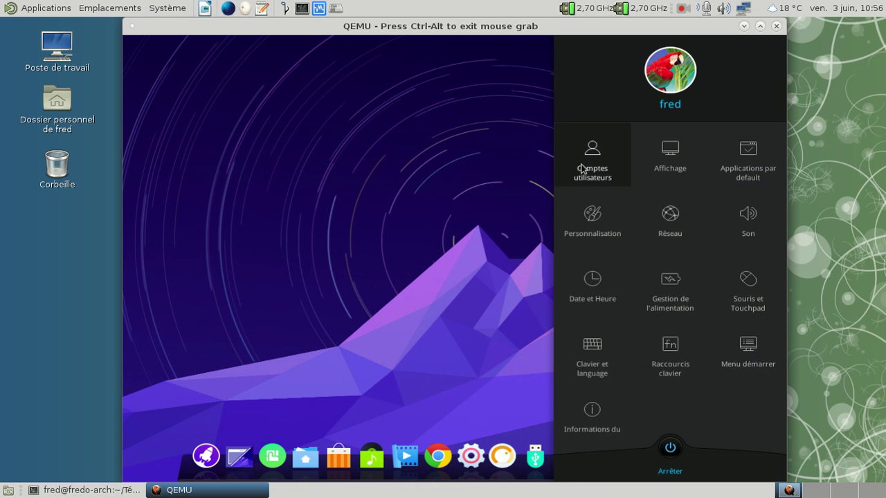
left_click(658, 168)
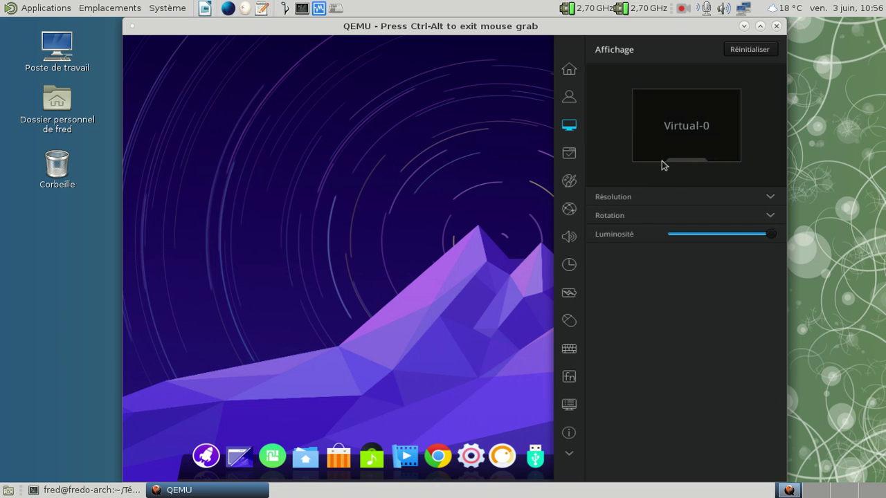
left_click(671, 197)
left_click(672, 194)
left_click(672, 198)
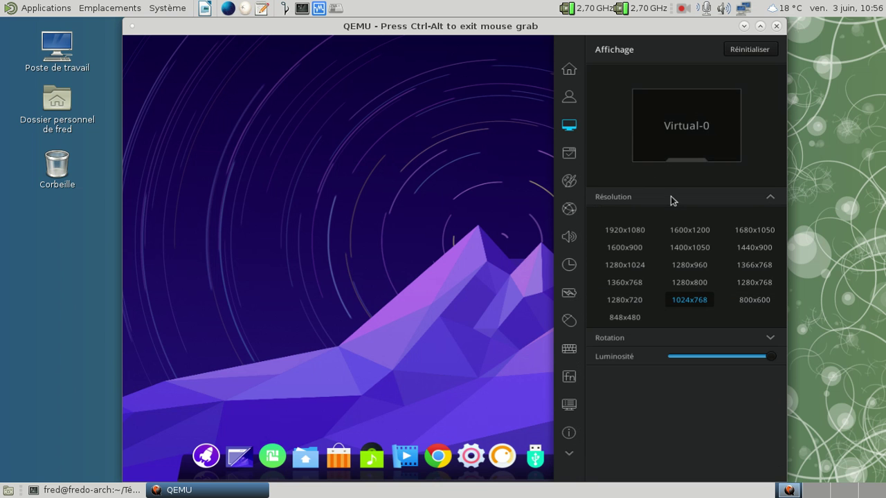
left_click(673, 336)
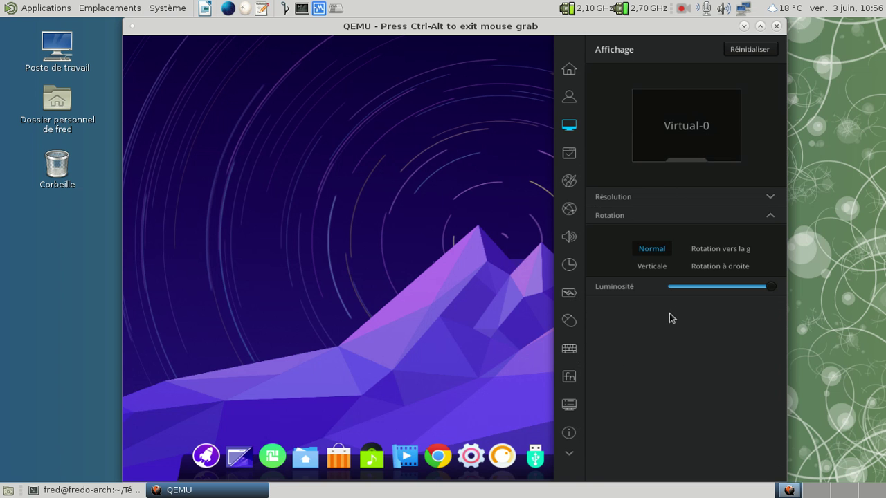
Step: Examine the default application categories in the Control Center, including browser, mail and music
left_click(570, 153)
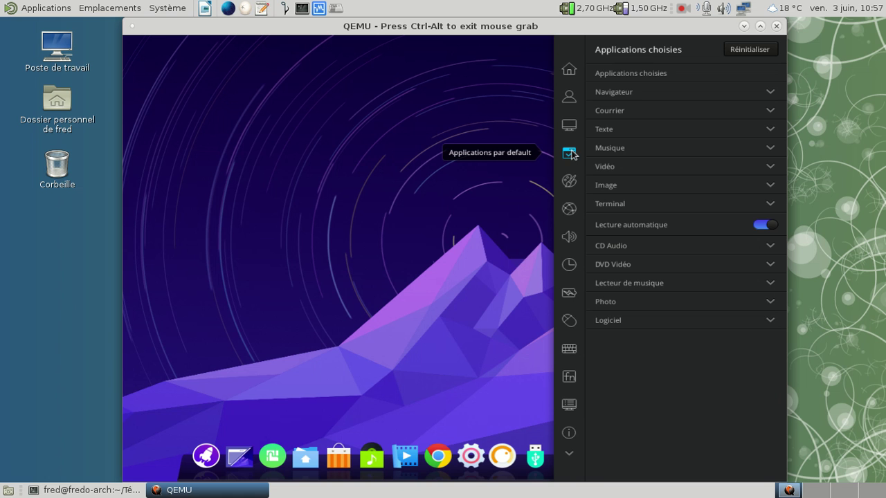
left_click(668, 91)
left_click(656, 110)
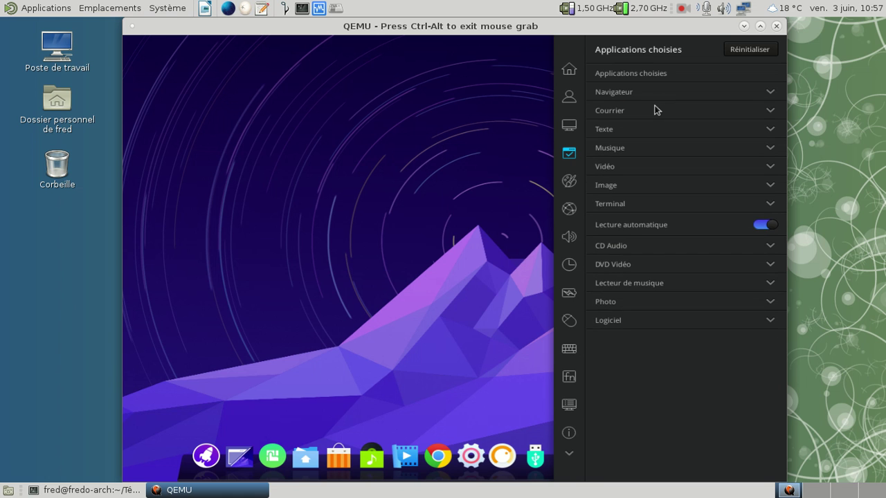
left_click(656, 109)
left_click(655, 108)
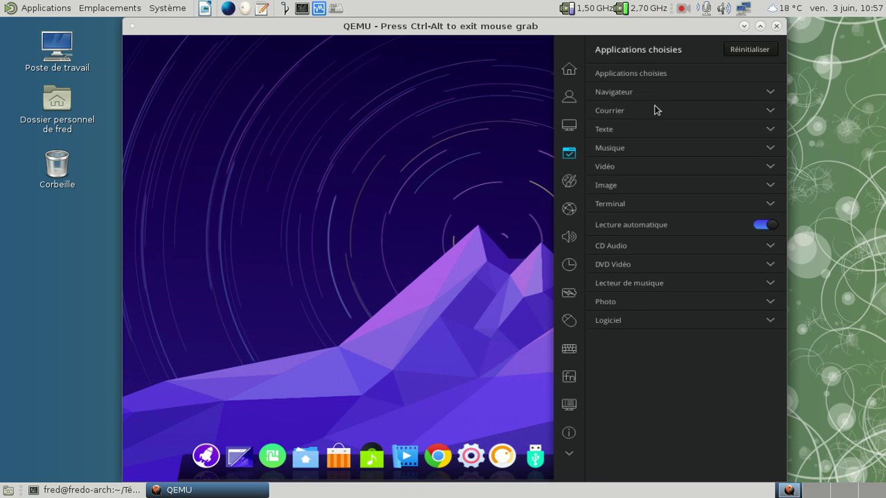
left_click(607, 147)
left_click(592, 171)
left_click(571, 181)
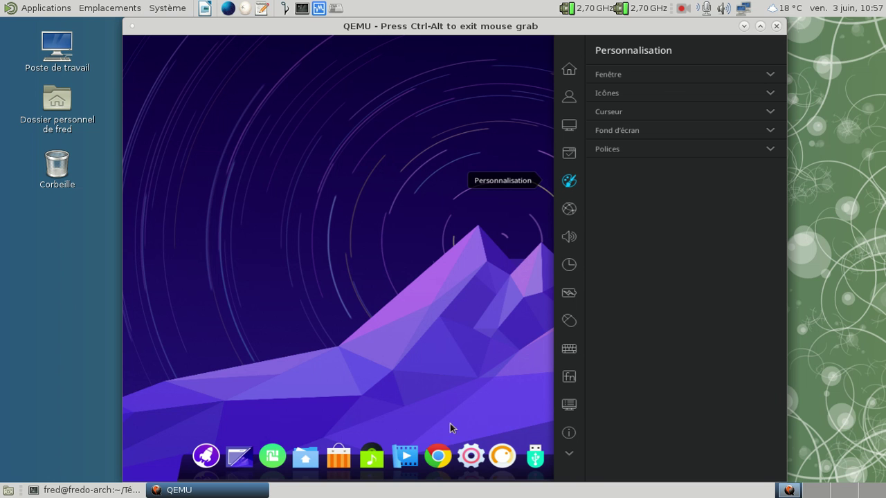
left_click(470, 458)
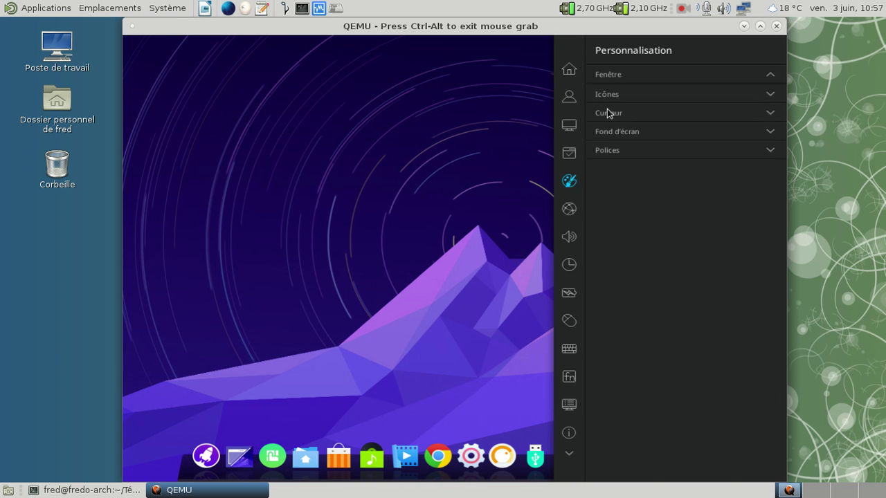
key("Escape")
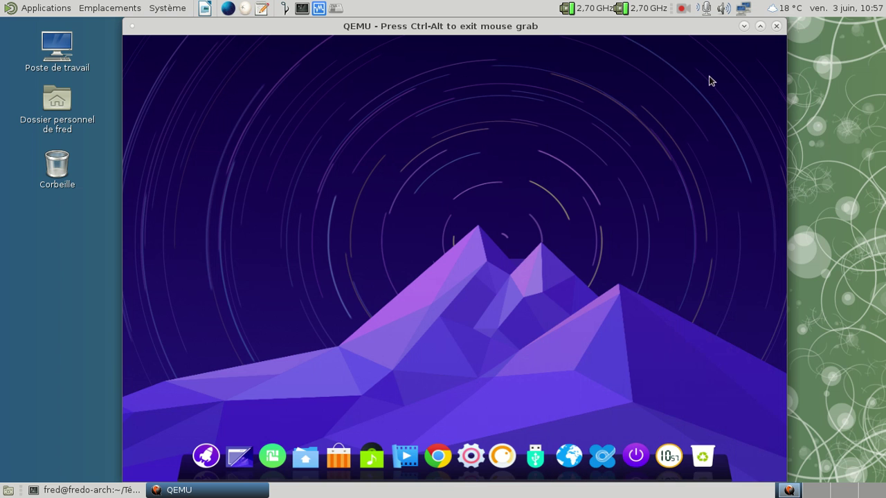
left_click(471, 455)
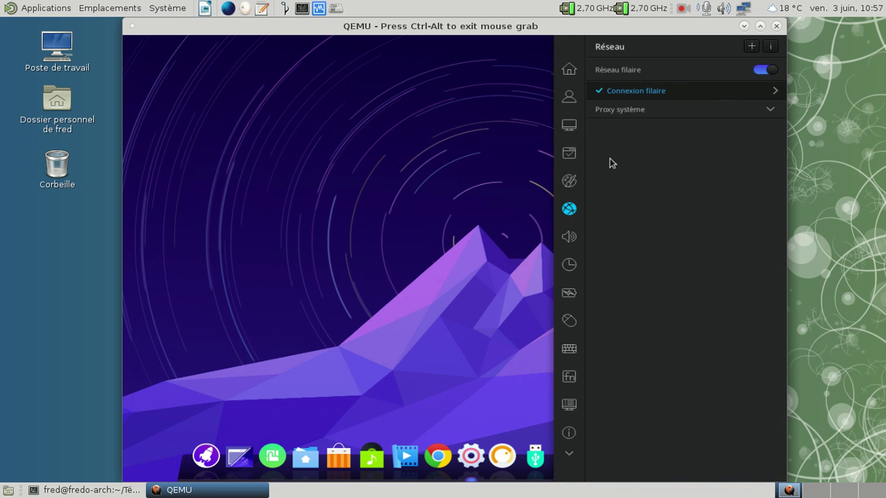
left_click(569, 127)
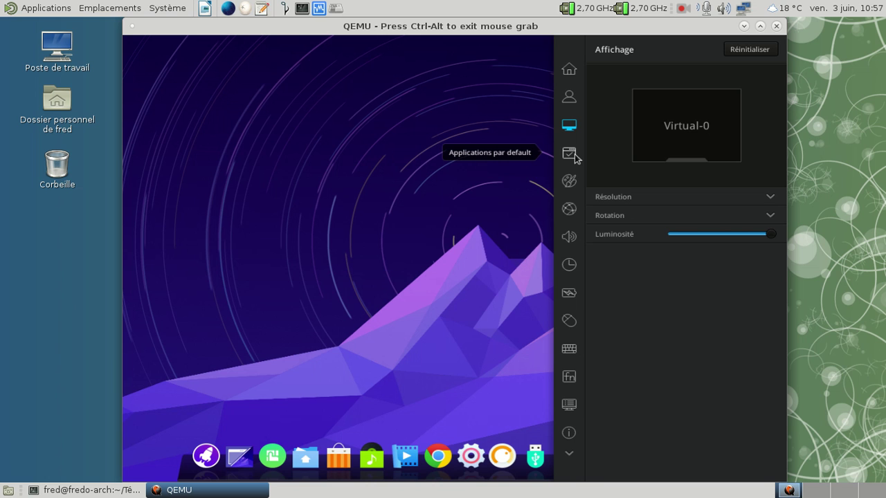
Step: Examine the available window, icon and cursor themes in the personalisation settings
left_click(569, 180)
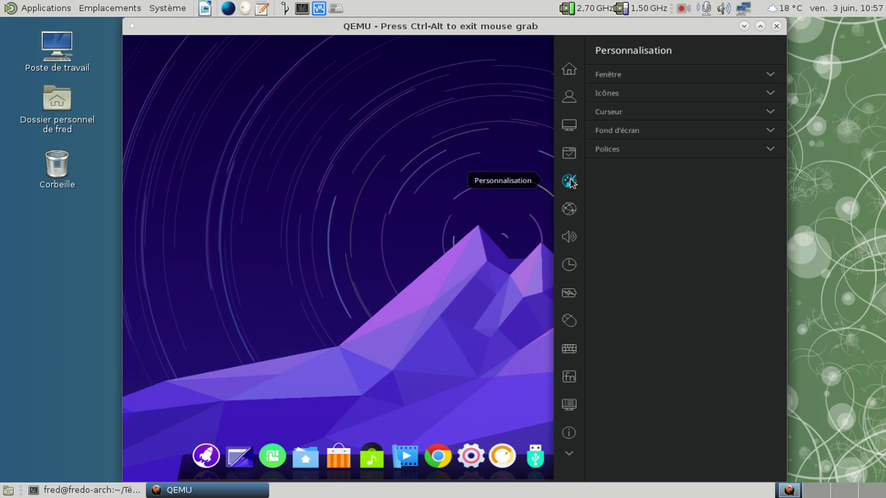
left_click(761, 77)
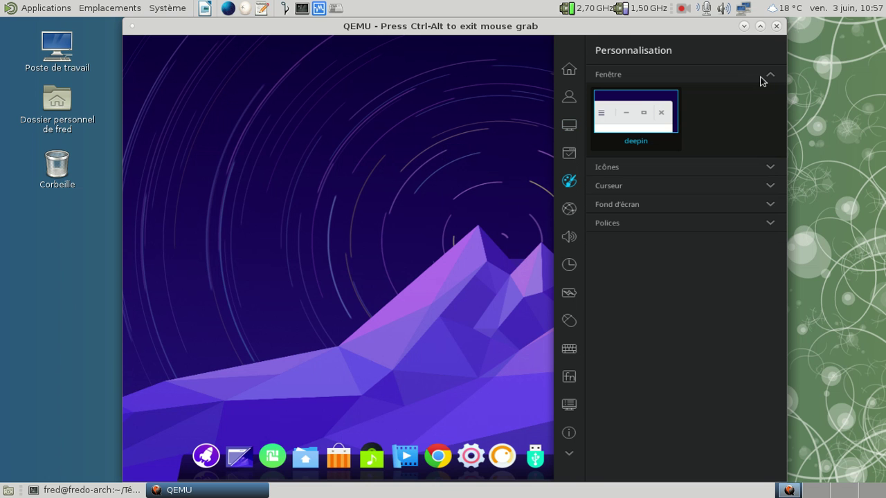
left_click(745, 167)
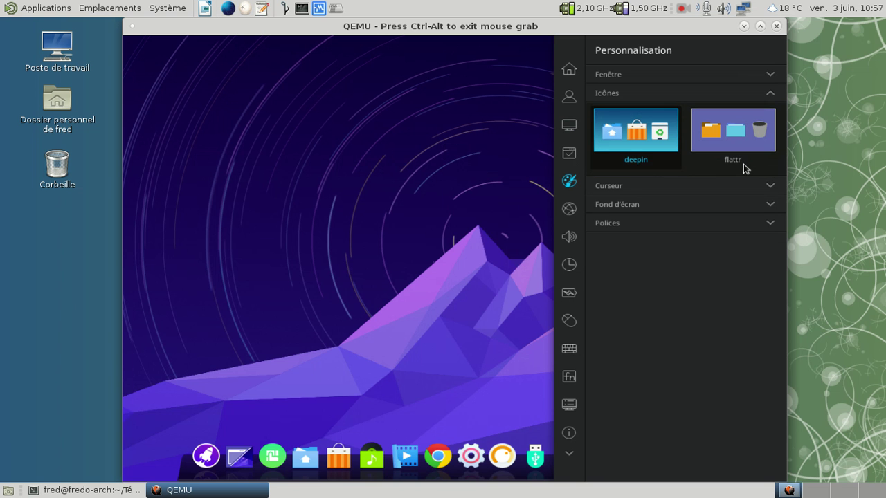
left_click(731, 185)
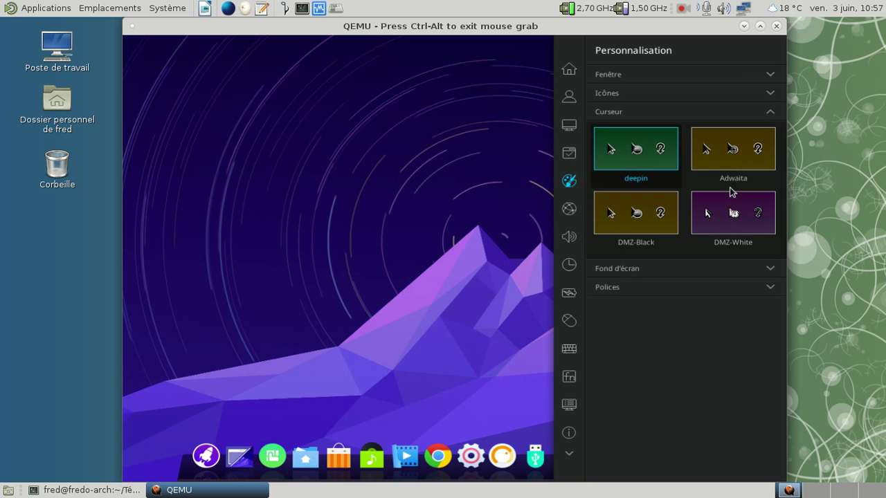
Step: Browse the available wallpapers and set the wooded pond with rocks as the desktop background
left_click(695, 270)
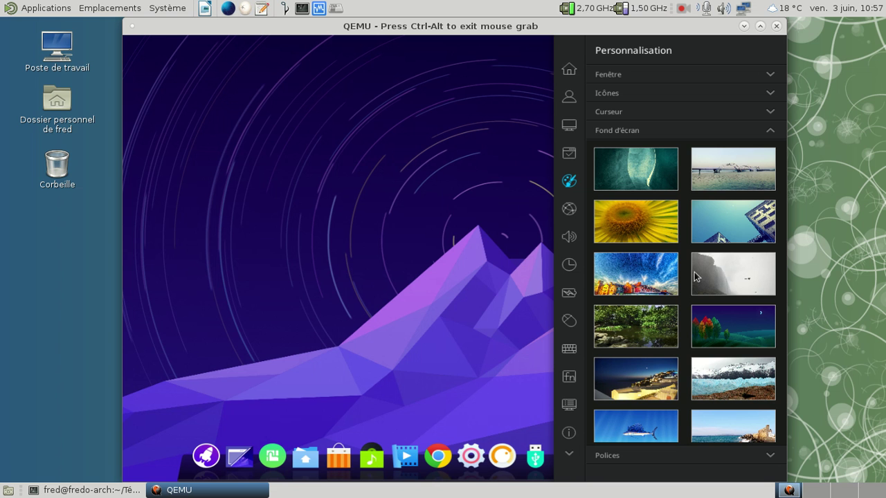
scroll(696, 276, "down", 2)
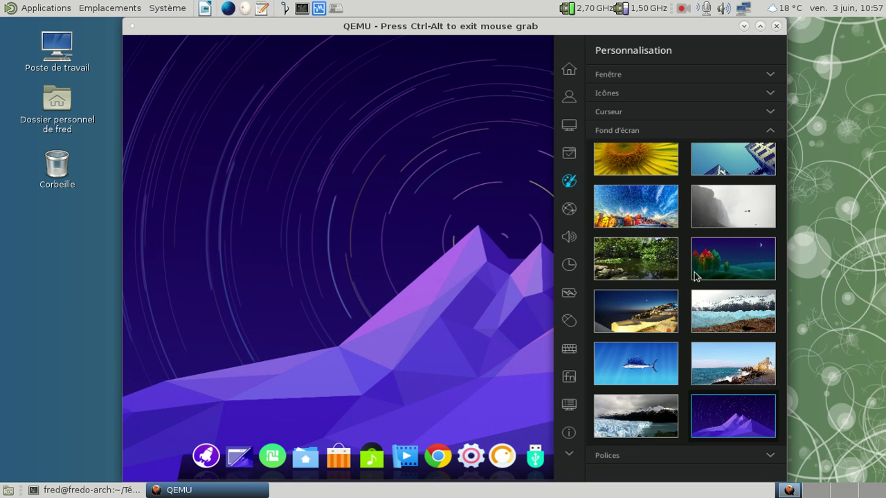
scroll(696, 275, "up", 2)
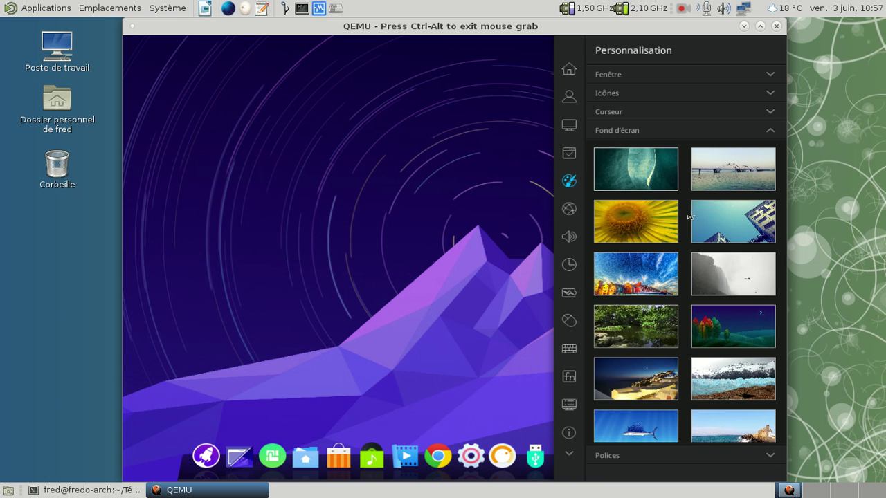
left_click(659, 322)
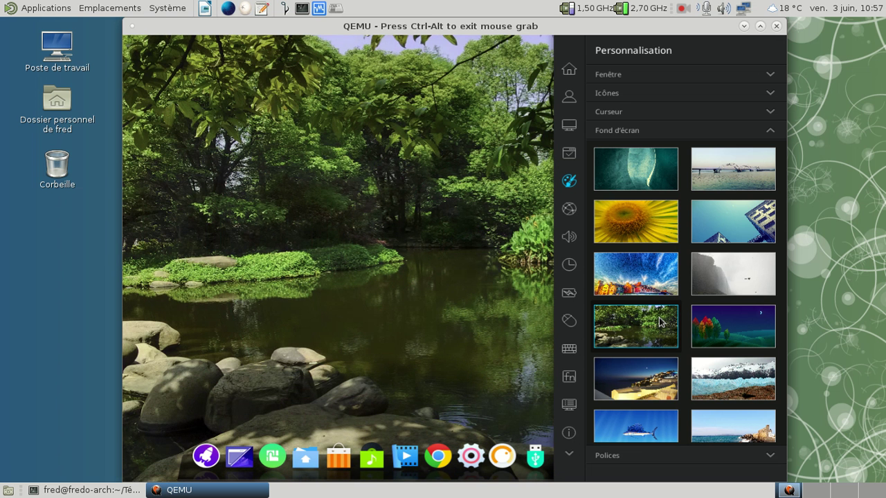
Step: View the network, sound, date and time, power, and mouse and touchpad settings in turn
left_click(576, 209)
left_click(570, 236)
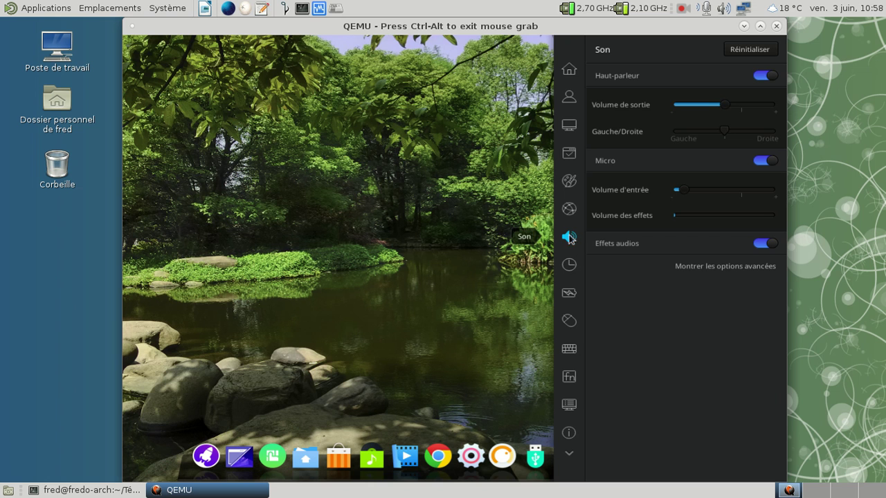
left_click(567, 264)
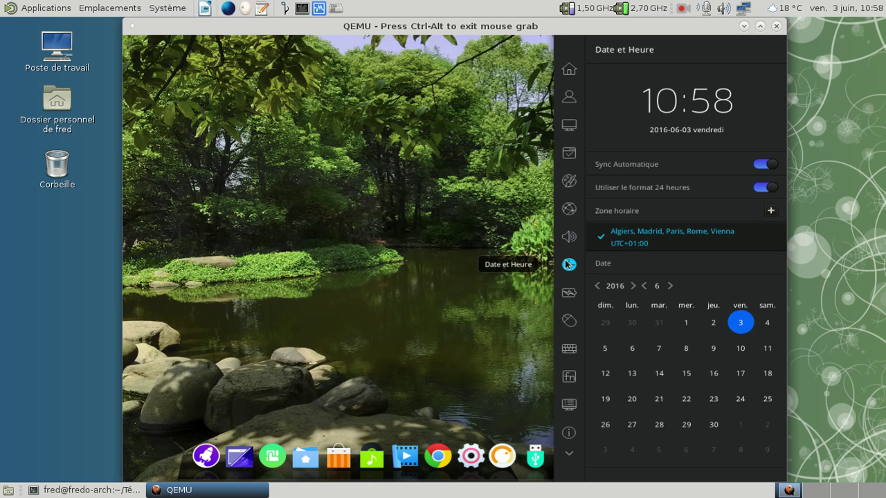
left_click(567, 294)
left_click(569, 320)
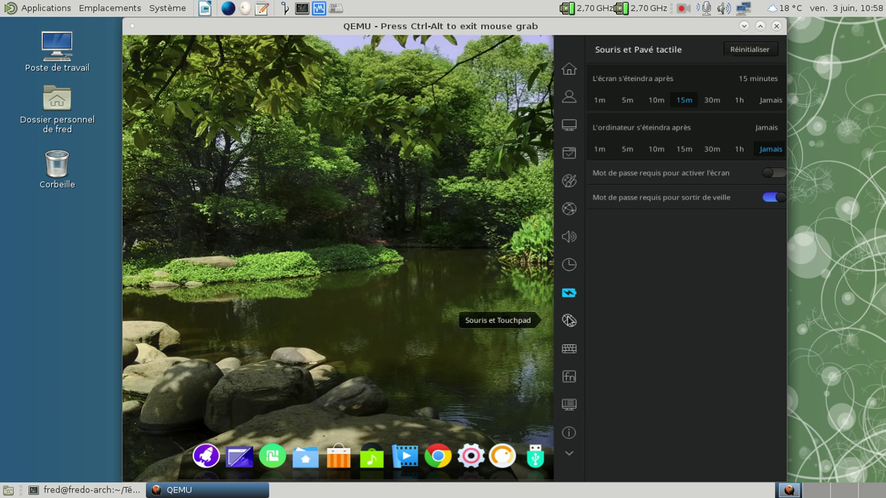
Step: Add the Japonais keyboard layout in the keyboard and language settings and make it the active layout
left_click(571, 349)
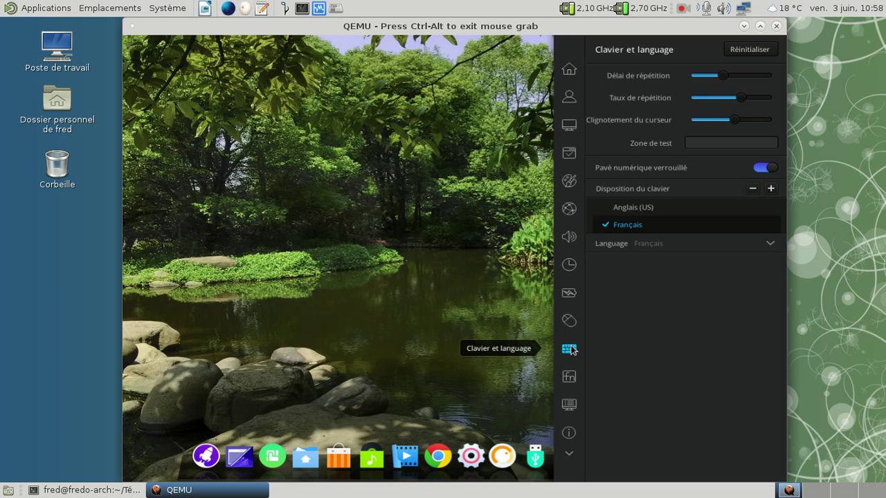
left_click(770, 189)
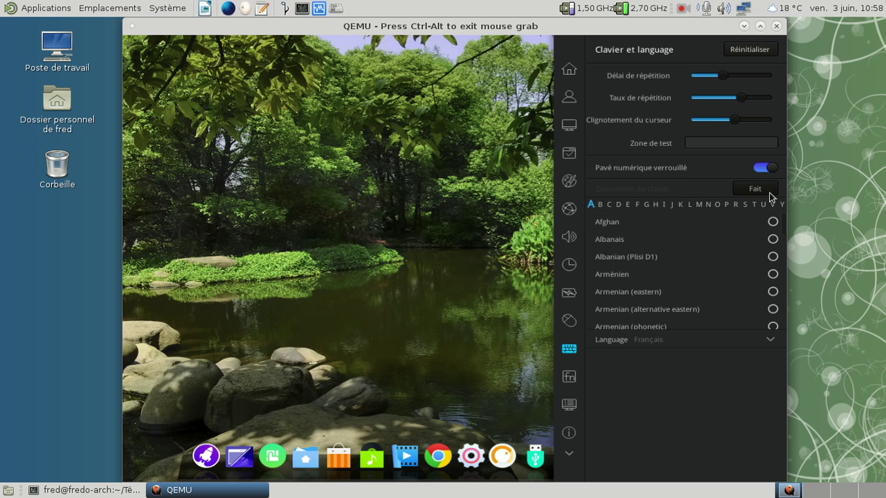
left_click(670, 206)
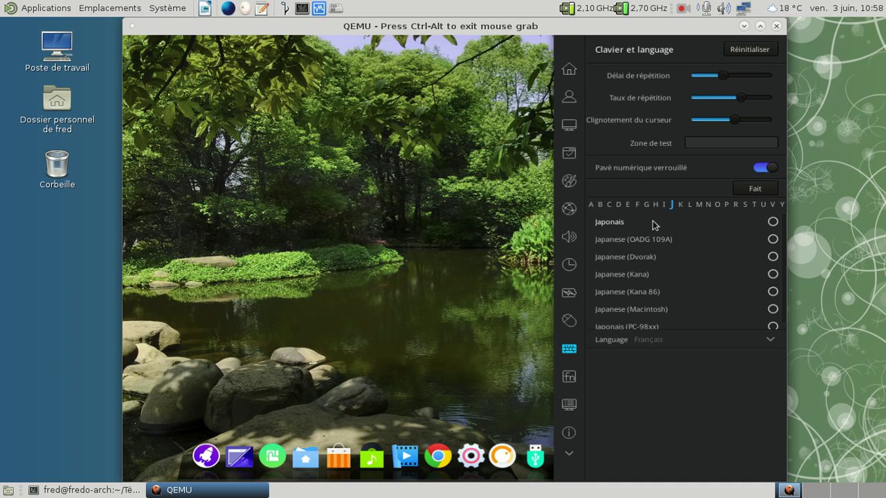
left_click(773, 221)
left_click(757, 190)
left_click(657, 242)
Step: Remove the Anglais (US) layout from the list of keyboard layouts
left_click(752, 188)
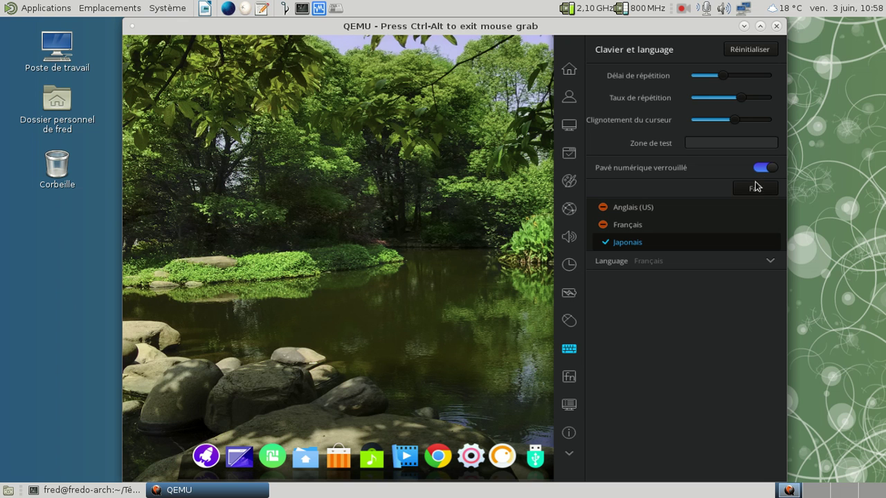
left_click(603, 208)
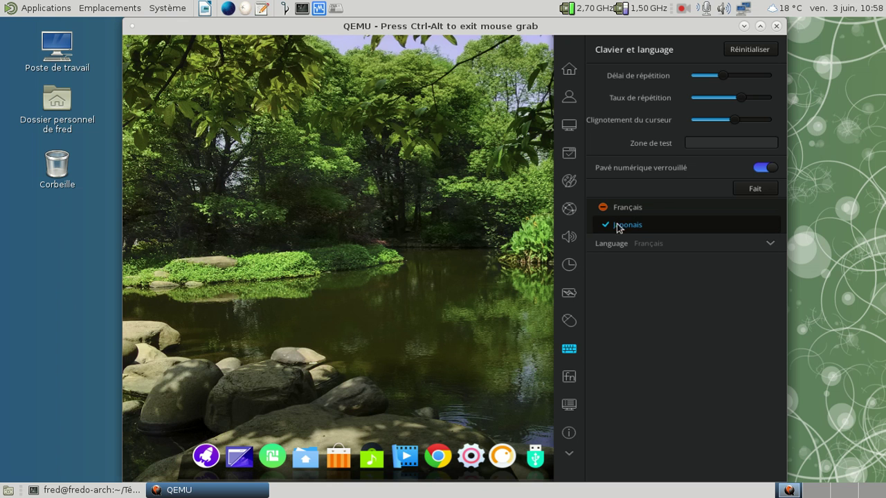
left_click(753, 188)
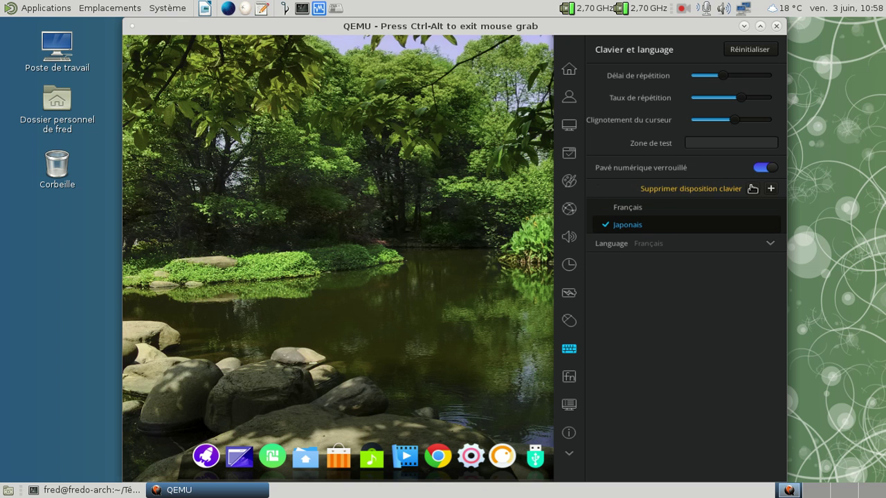
Step: Switch the active keyboard layout between Français and Japonais, checking which layout can be removed each time
left_click(655, 214)
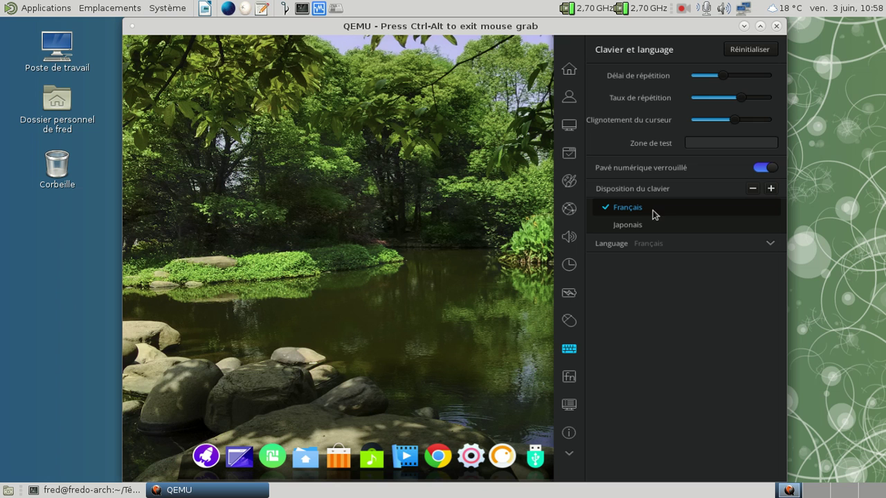
left_click(756, 189)
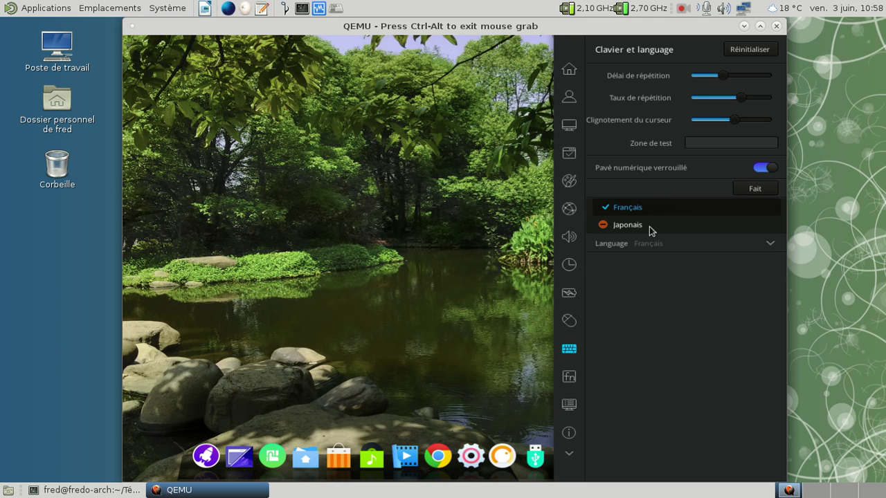
left_click(753, 190)
left_click(668, 225)
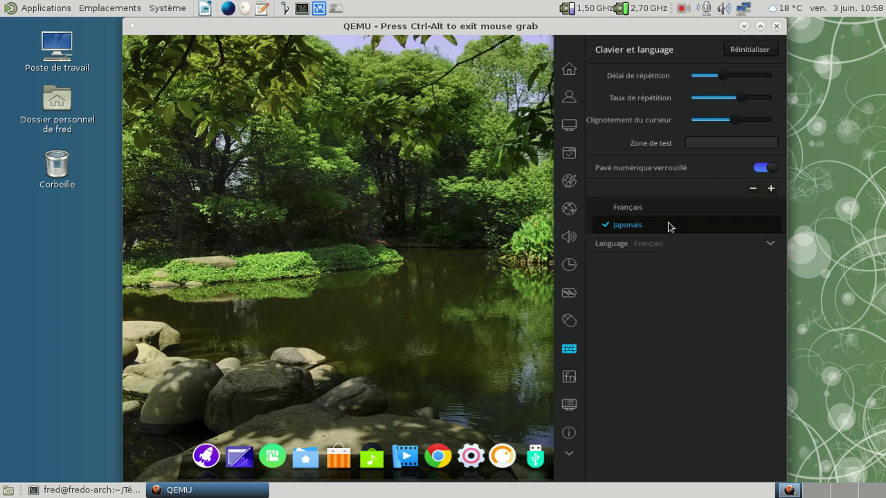
left_click(753, 189)
left_click(753, 192)
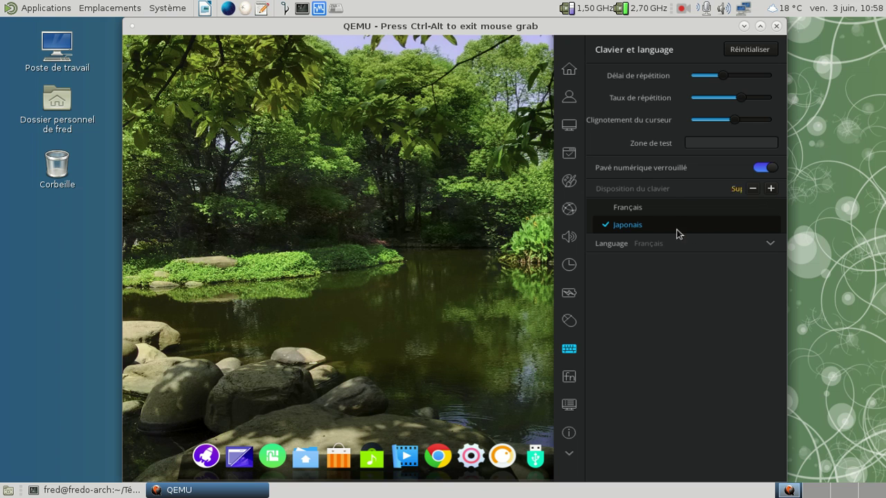
left_click(666, 212)
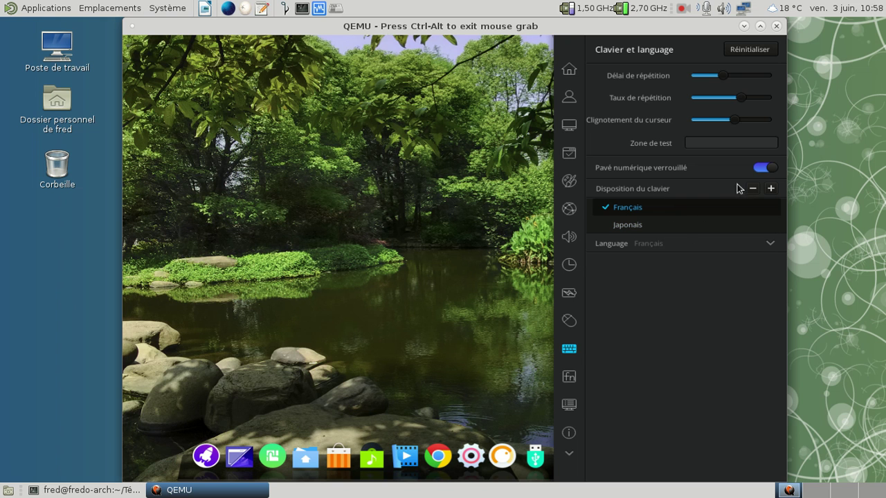
left_click(682, 225)
left_click(753, 193)
left_click(751, 191)
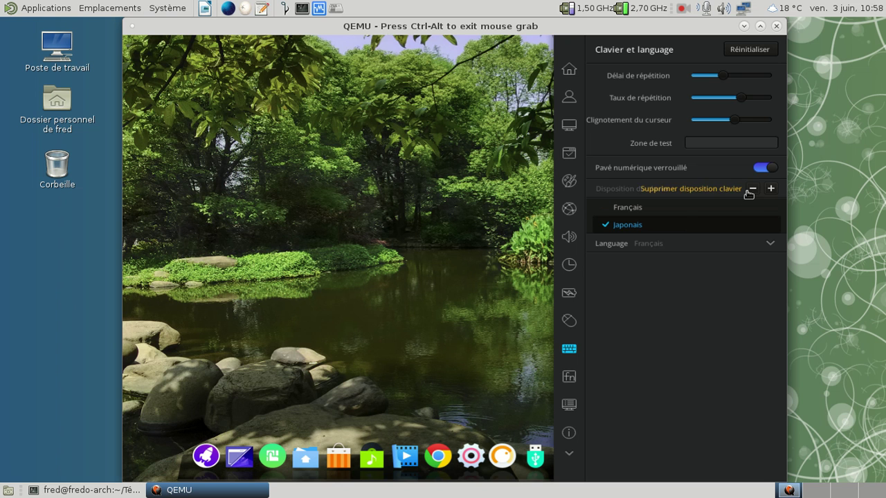
Step: Make Français the active keyboard layout, and check the layout removal mode again before leaving it
left_click(674, 210)
left_click(753, 189)
left_click(746, 192)
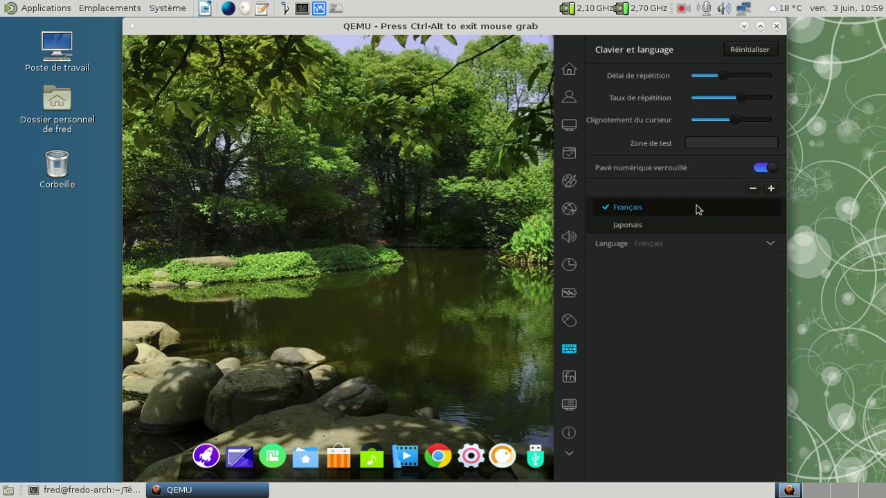
Step: Check the language option, and view the keyboard shortcut and boot menu settings
left_click(700, 245)
left_click(652, 244)
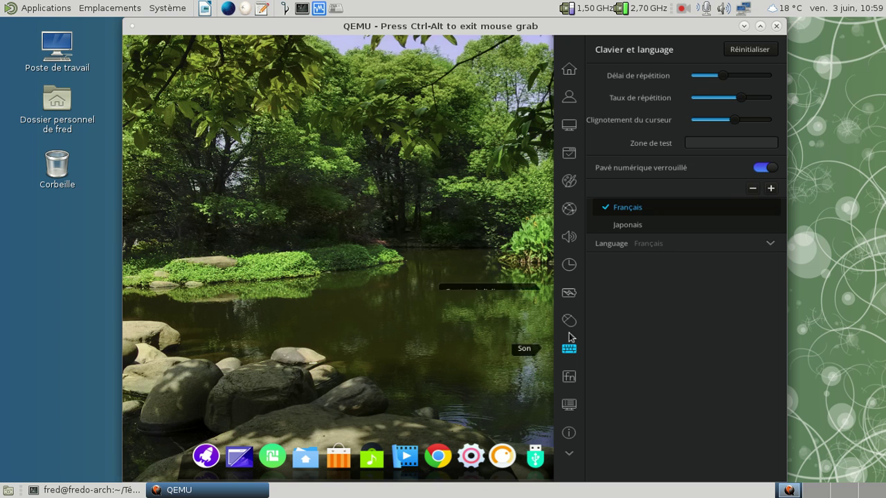
left_click(569, 378)
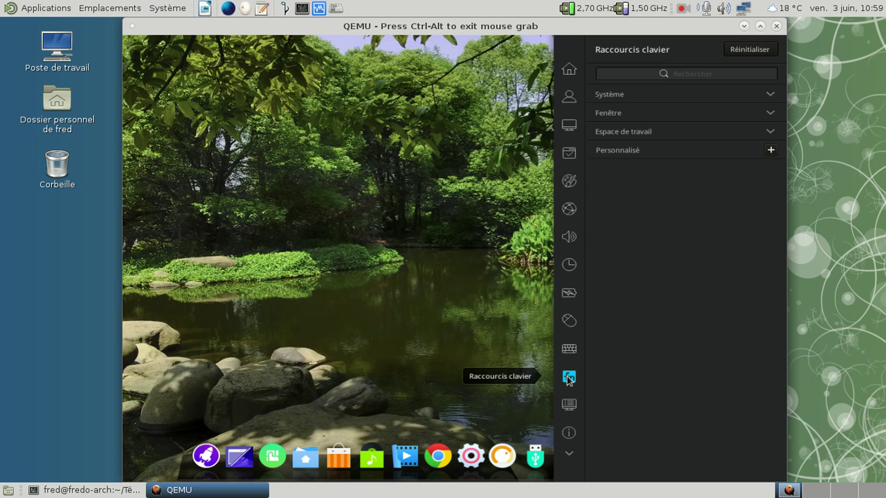
left_click(567, 405)
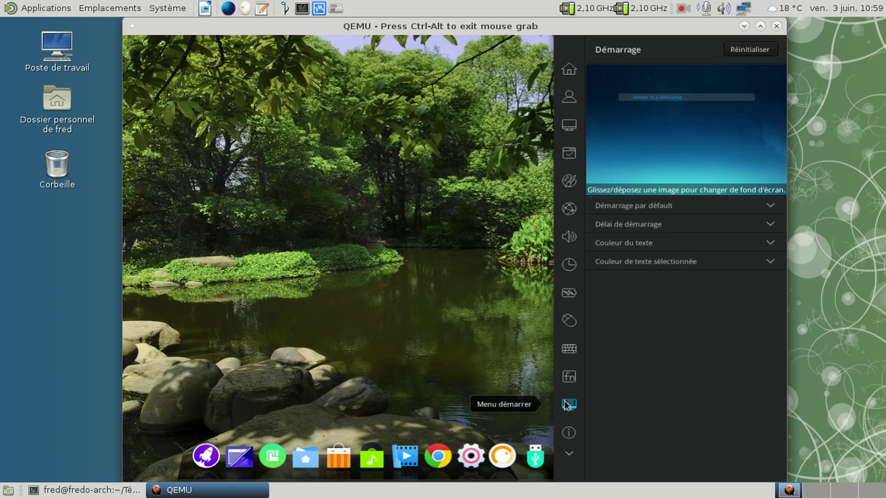
Step: Open the update settings in the system information and set the update mirror to [GB] Bytemark Hosting
left_click(568, 432)
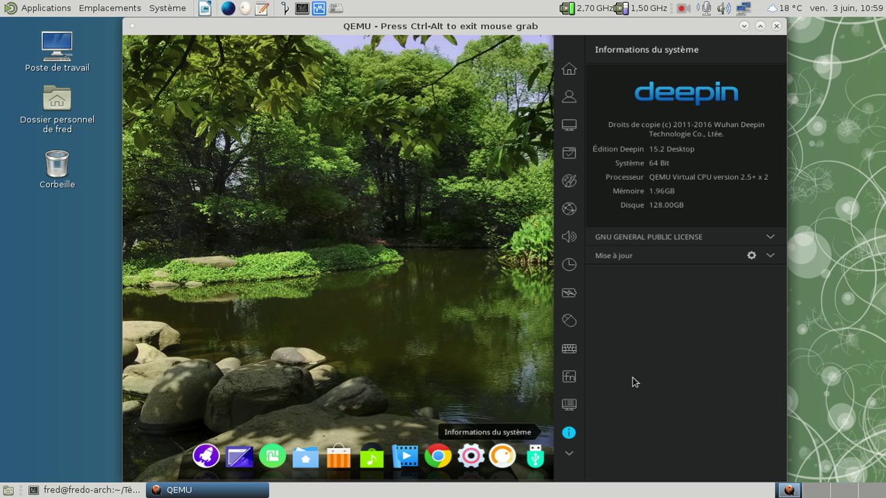
left_click(751, 256)
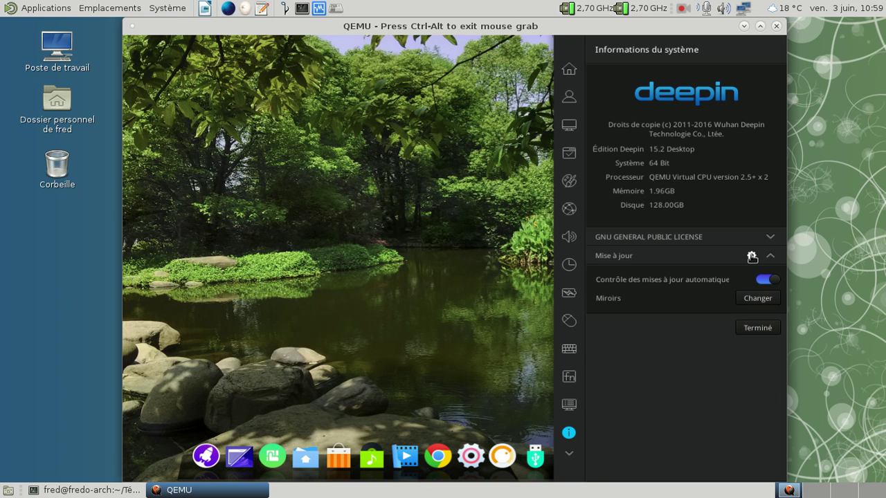
left_click(763, 300)
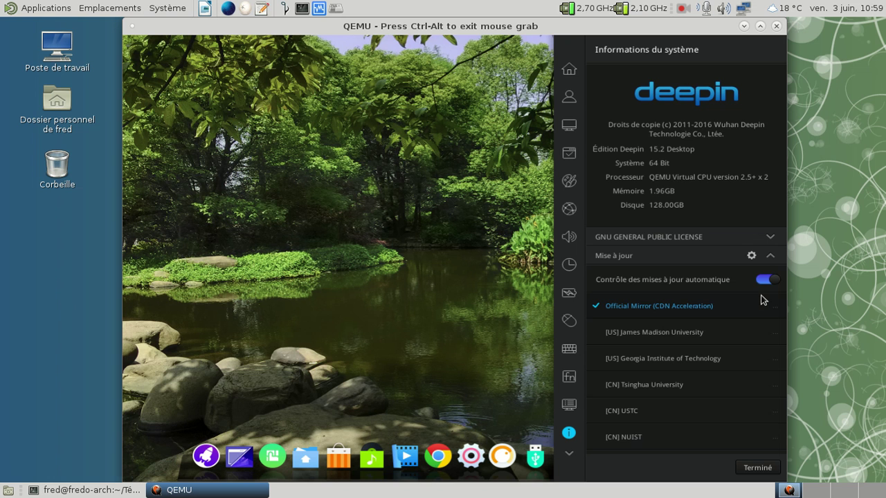
scroll(722, 360, "down", 8)
scroll(721, 361, "down", 6)
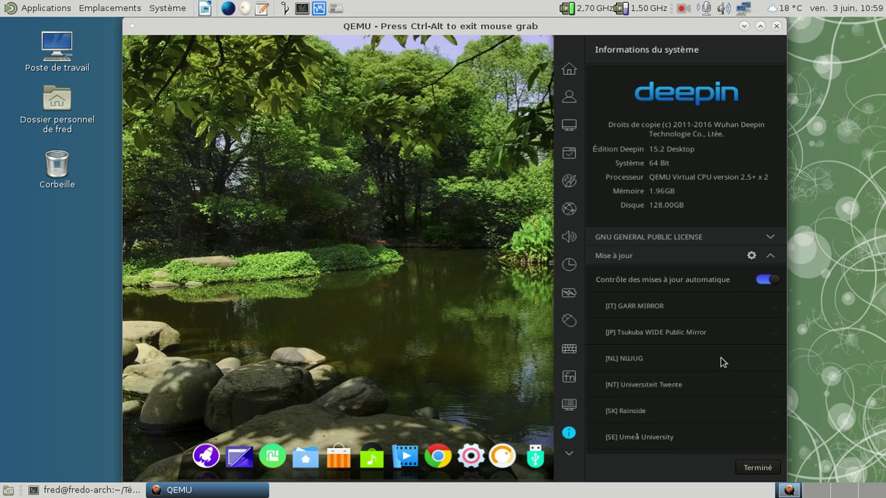
scroll(722, 362, "down", 2)
scroll(722, 362, "up", 5)
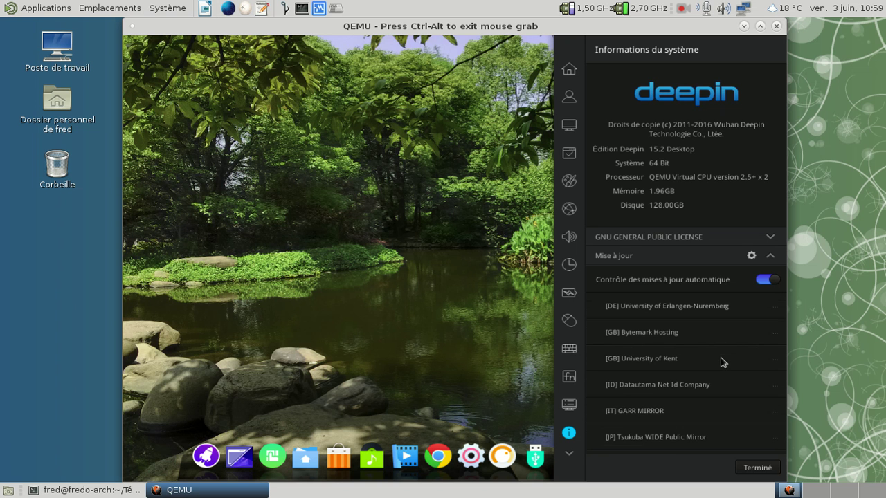
left_click(700, 335)
left_click(758, 467)
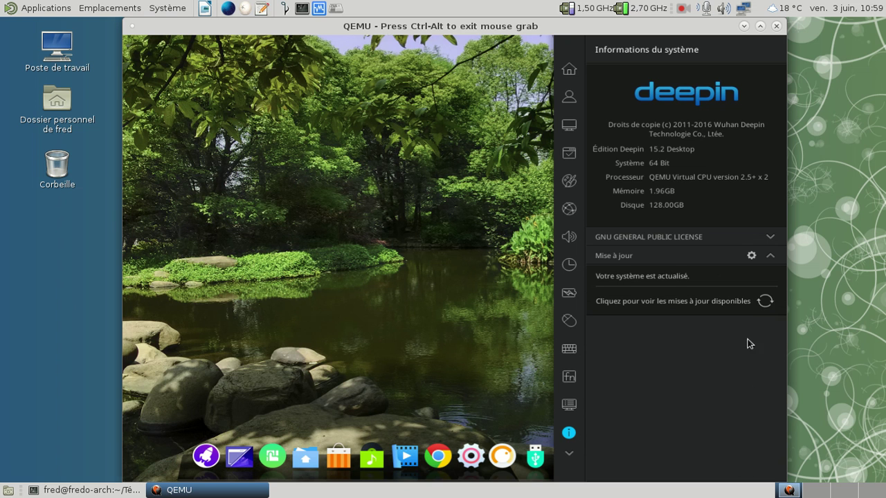
Step: Check for available system updates, and close the Control Center
left_click(764, 301)
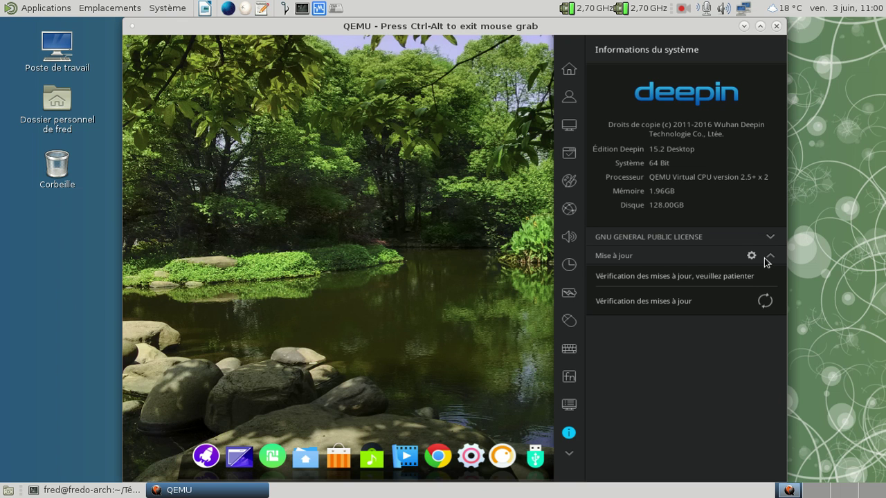
left_click(370, 303)
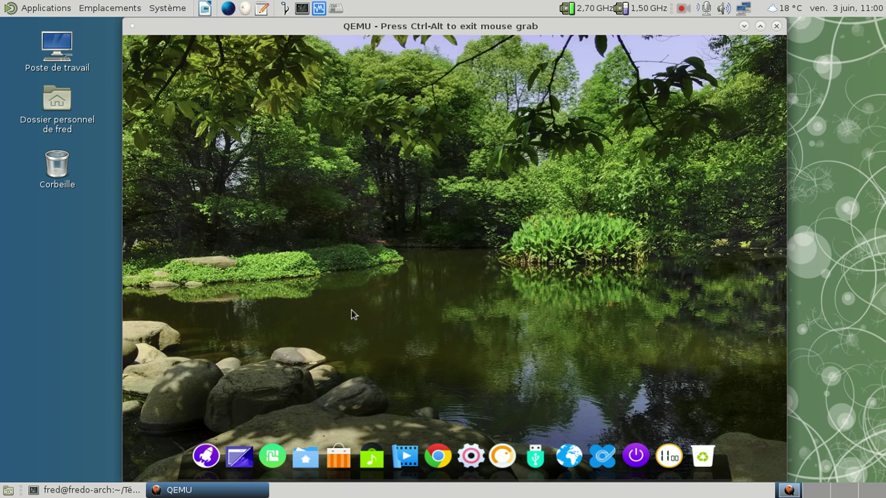
Step: Launch Deepin Store and show its Internet category
left_click(207, 456)
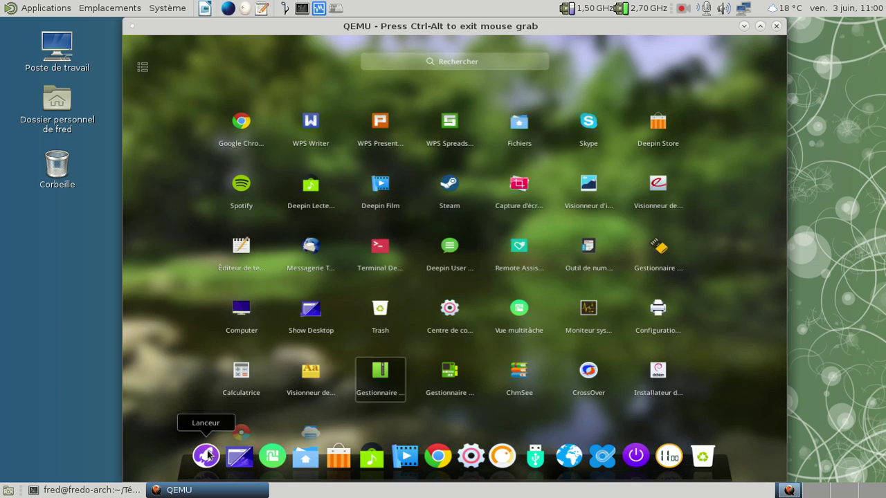
left_click(638, 136)
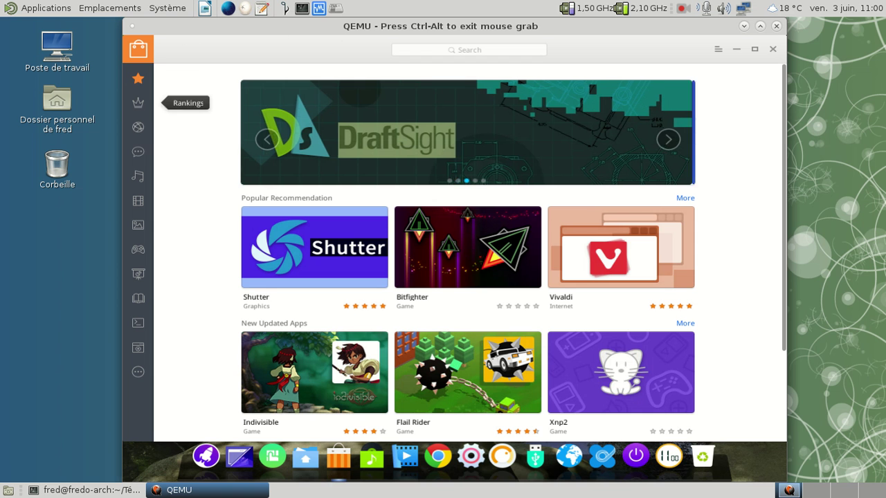
left_click(139, 129)
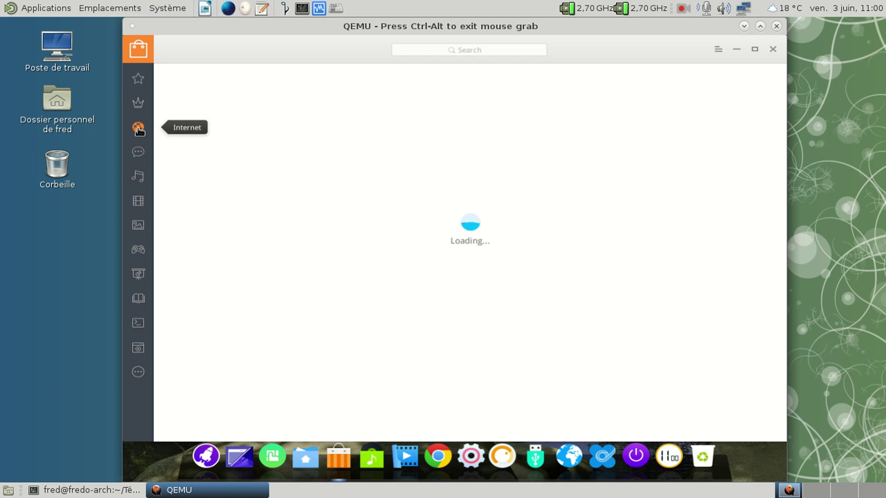
Step: Try to install Mozilla Firefox from the store, open its details page and dismiss the notification
mouse_move(296, 112)
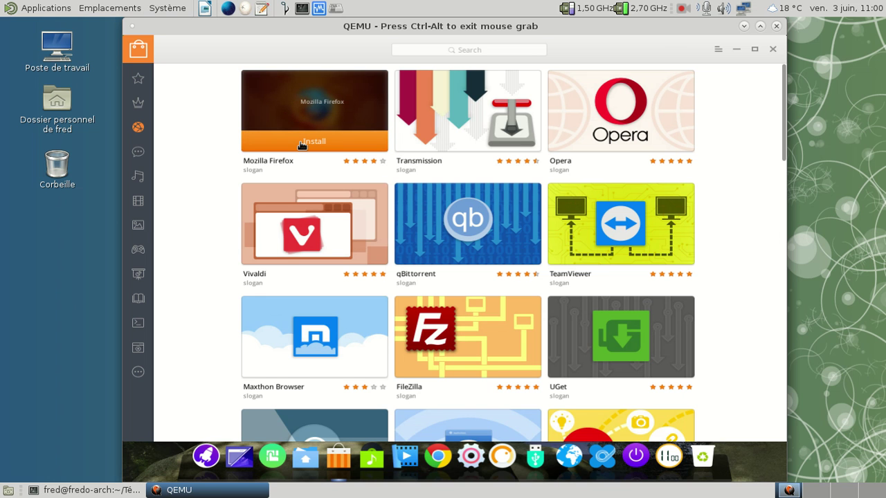
left_click(301, 143)
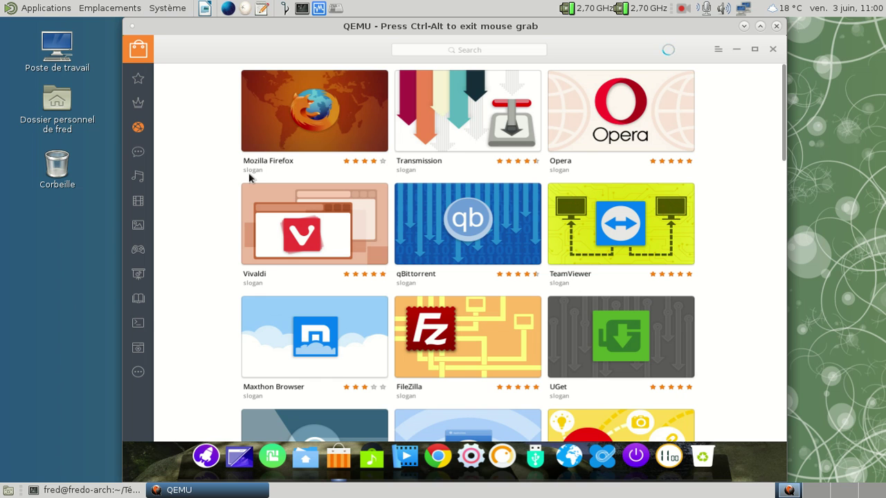
left_click(317, 110)
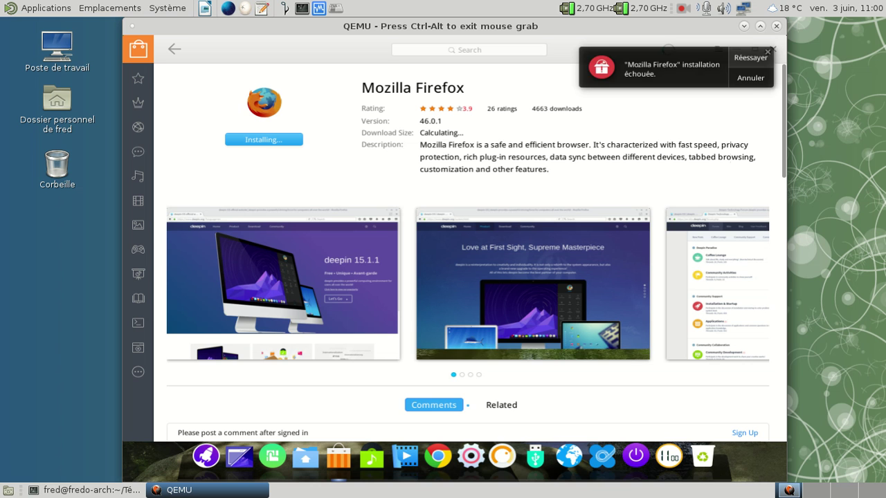
left_click(768, 52)
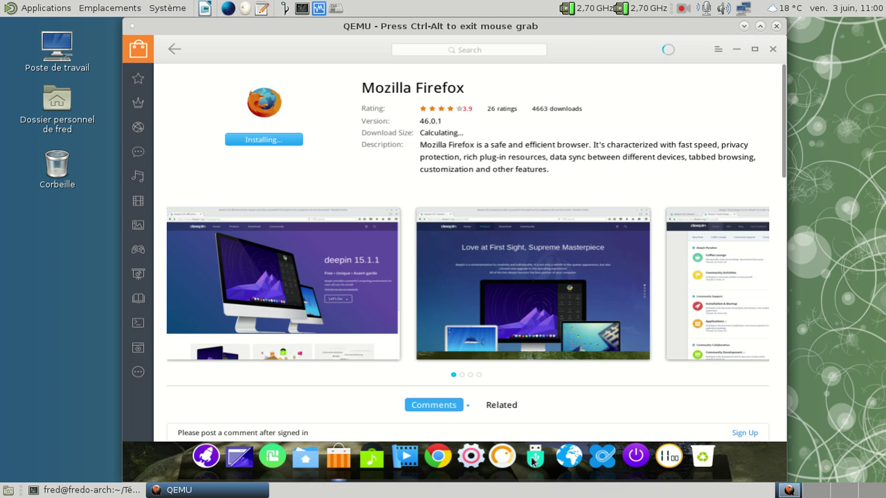
Step: In the Control Center's update settings, set the mirror to Official Mirror (CDN Acceleration), and close the Control Center
left_click(469, 462)
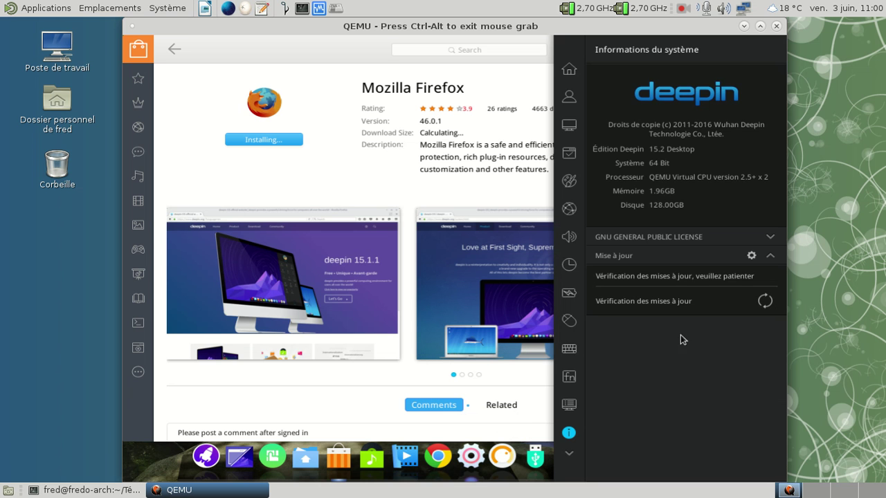
left_click(751, 256)
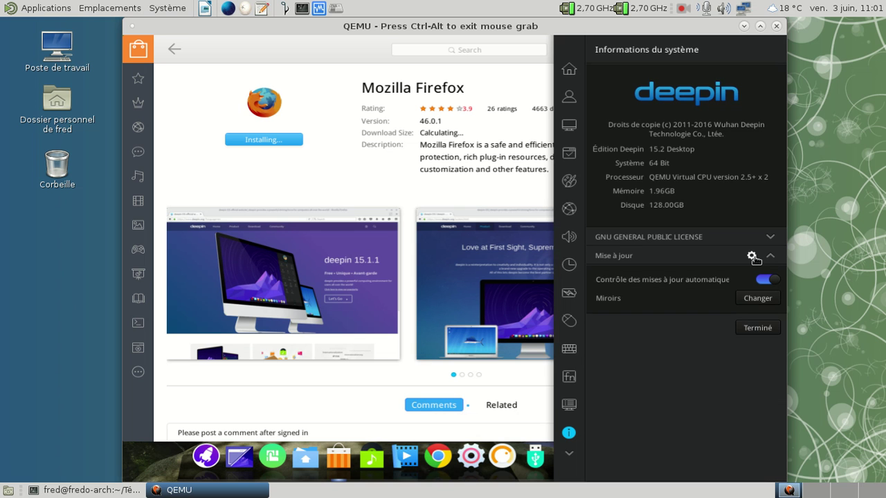
left_click(752, 300)
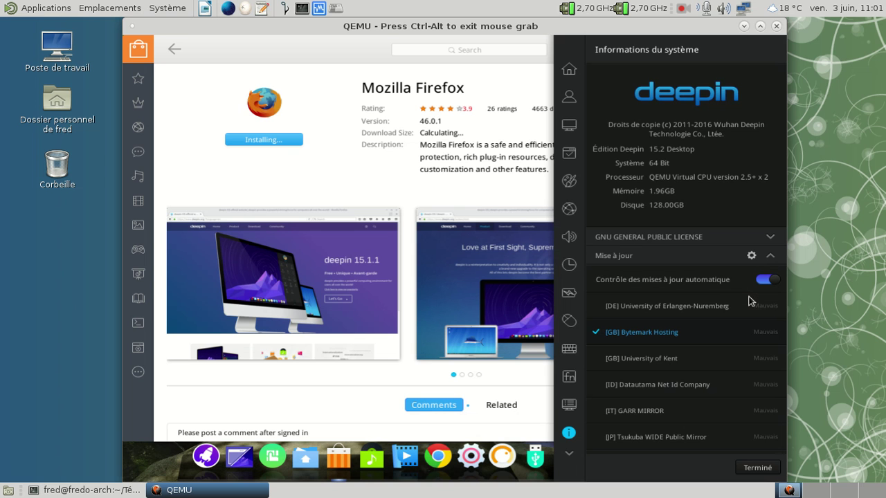
left_click(699, 360)
scroll(699, 359, "down", 3)
scroll(699, 360, "up", 10)
scroll(699, 359, "up", 4)
left_click(657, 310)
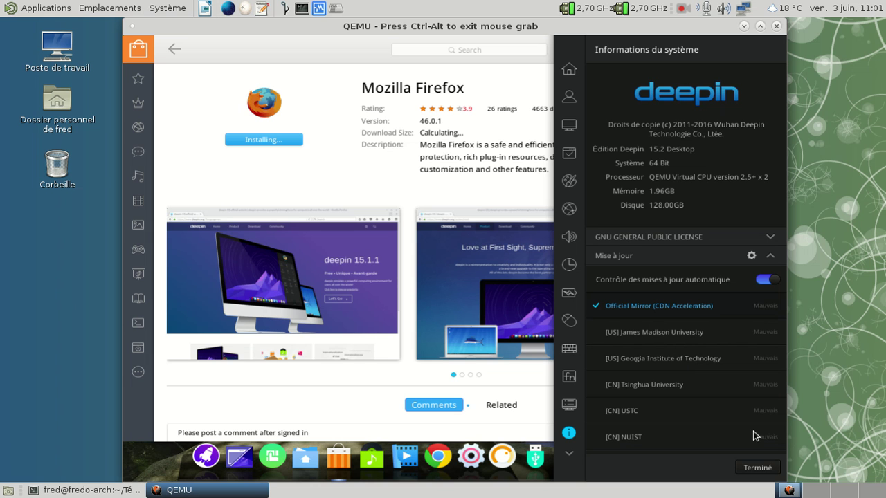
left_click(758, 471)
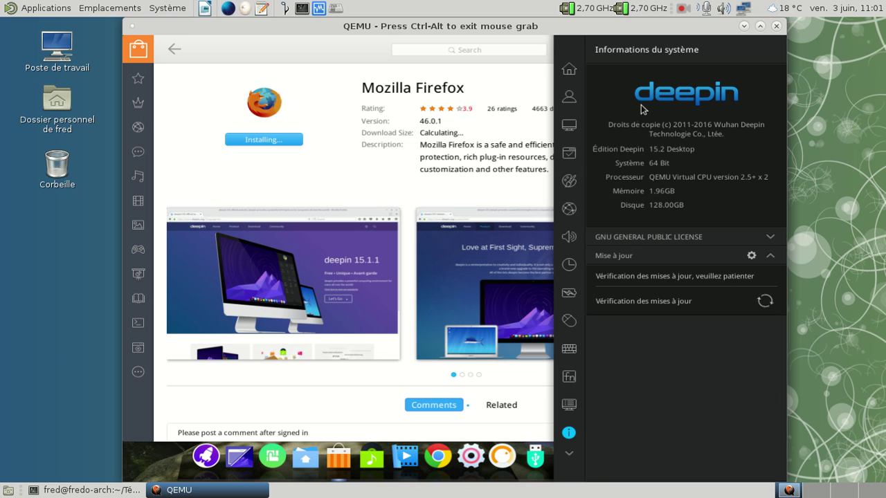
left_click(475, 456)
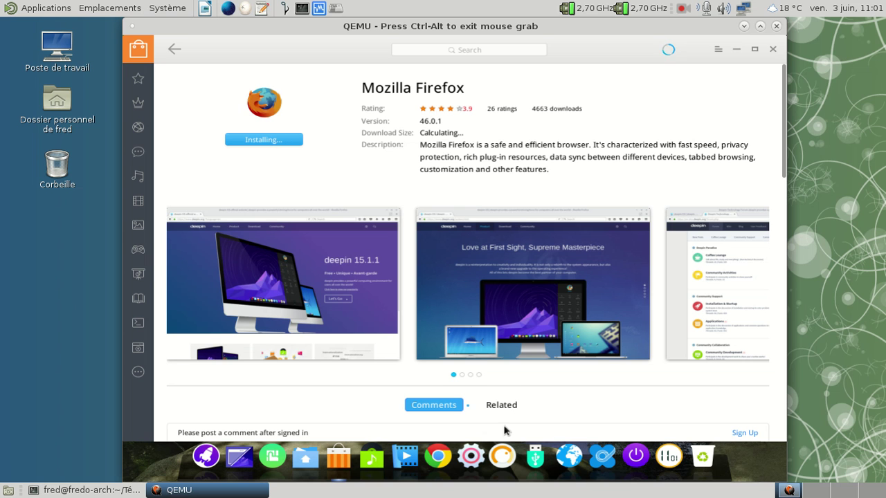
Step: Check the update status in the Control Center and close it again
left_click(501, 458)
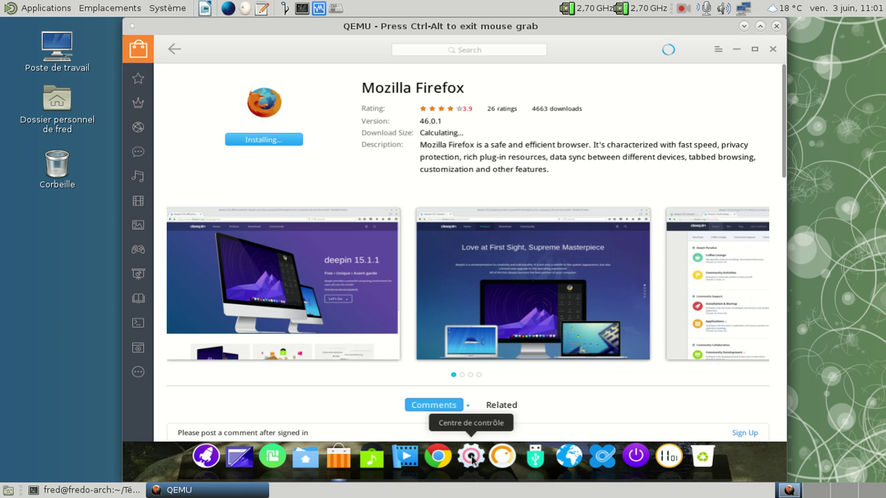
left_click(470, 458)
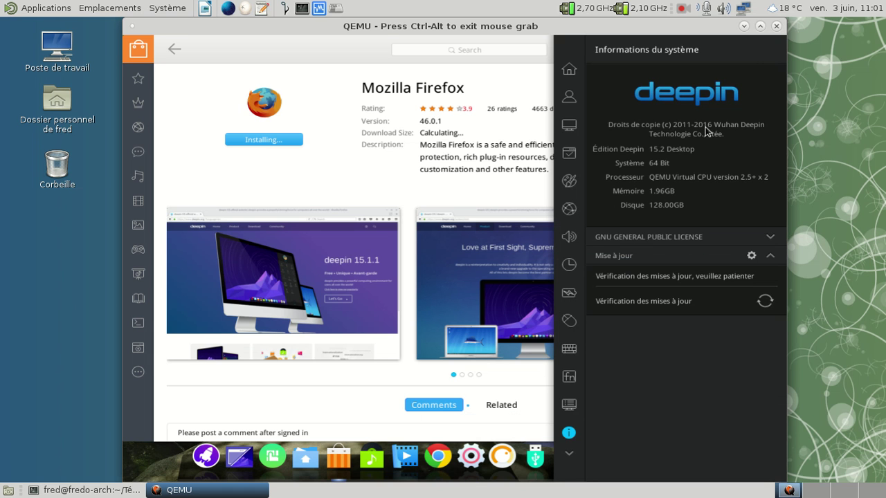
left_click(569, 453)
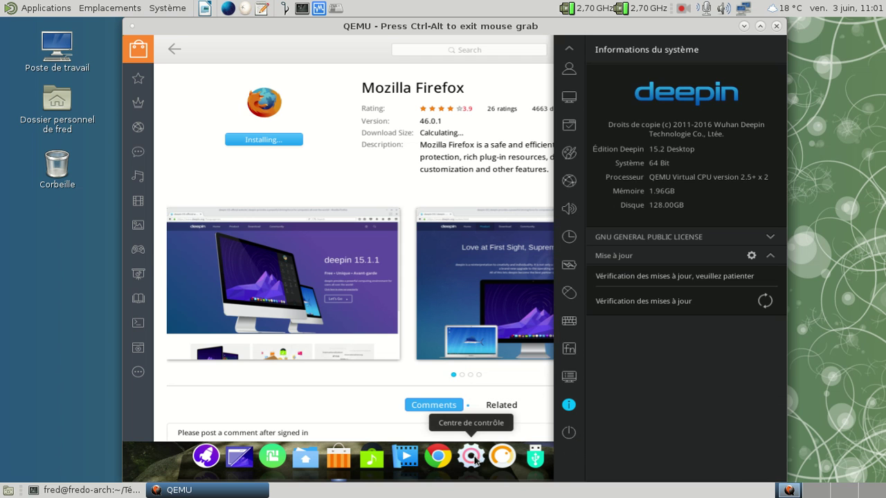
left_click(474, 459)
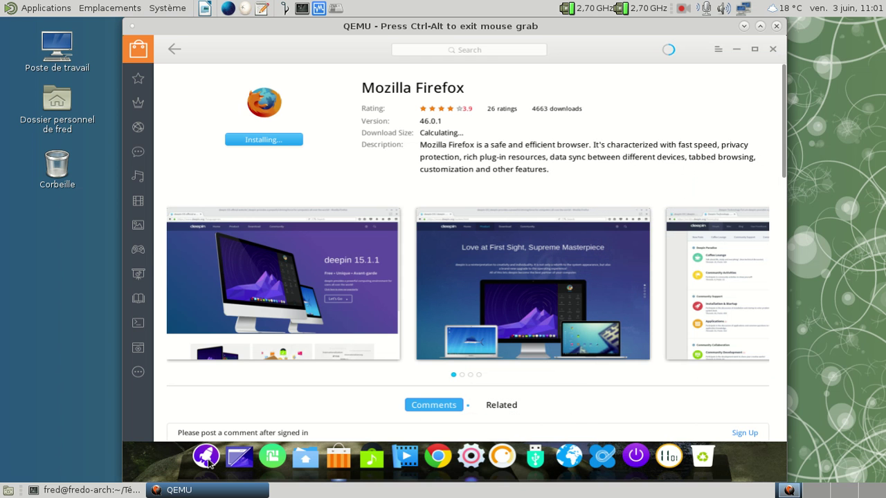
Step: Launch Terminal Deepin, closing the Deepin Store, and run sudo apt-get update
left_click(207, 460)
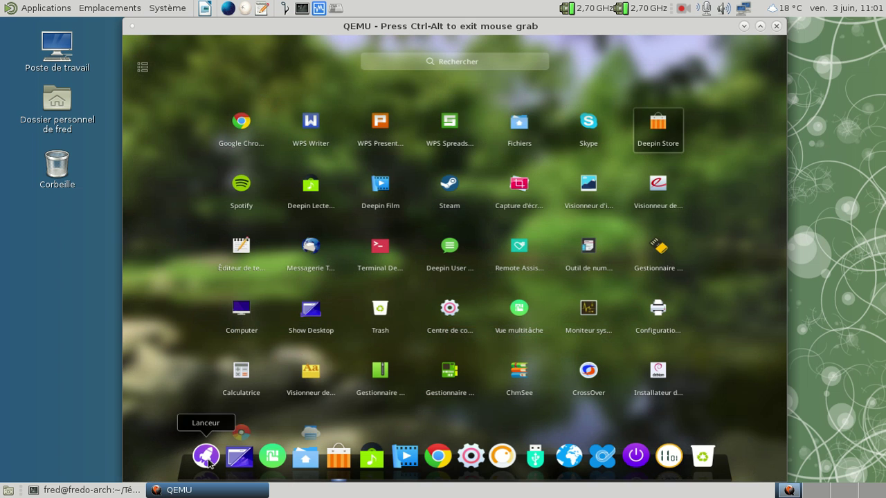
left_click(378, 263)
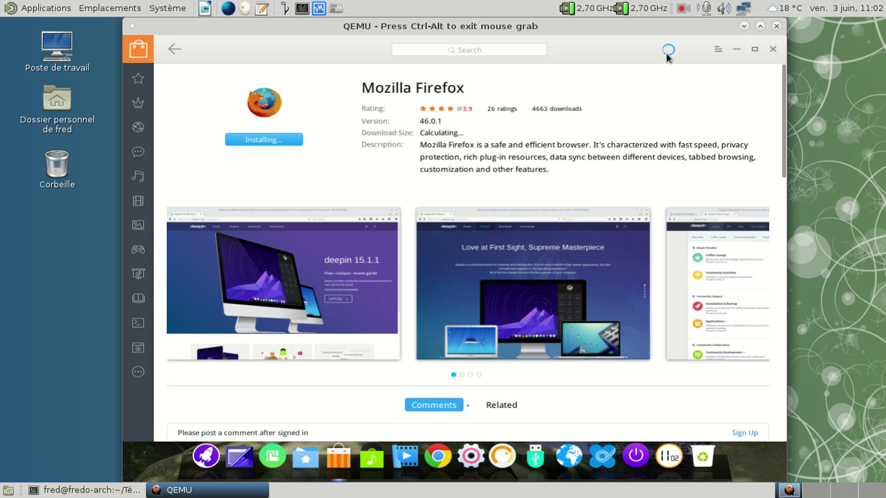
left_click(773, 50)
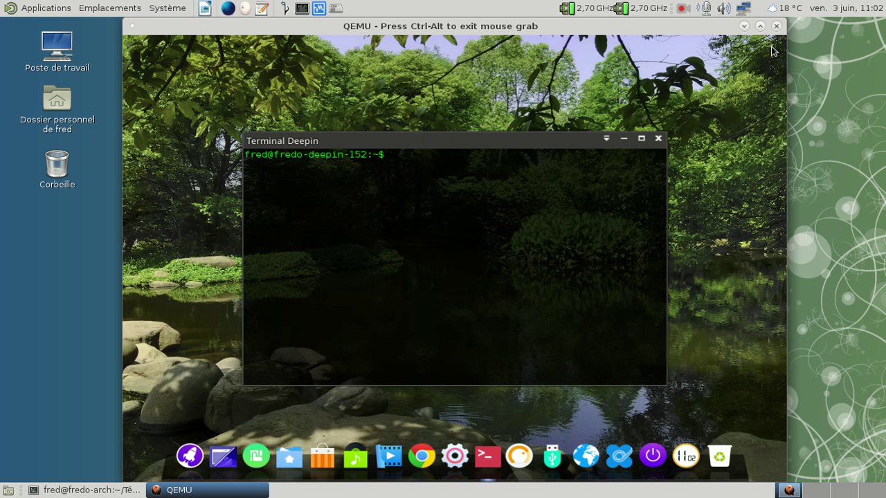
type("sudo apt-get update")
key("Return")
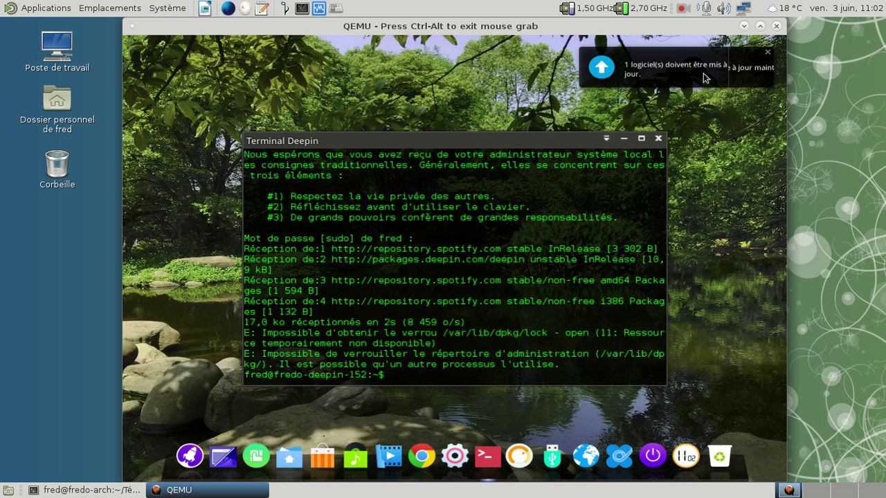
Step: Open the system update section from the notification, and view its settings without changing them
left_click(748, 74)
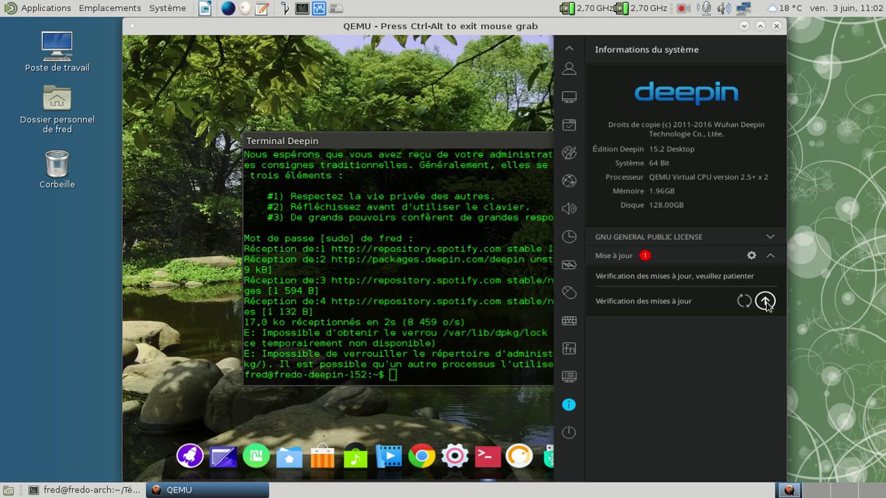
left_click(751, 257)
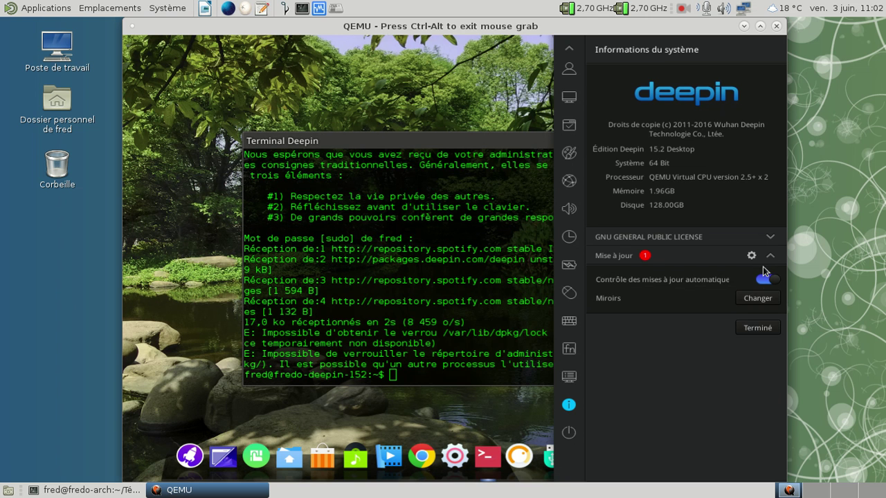
left_click(760, 328)
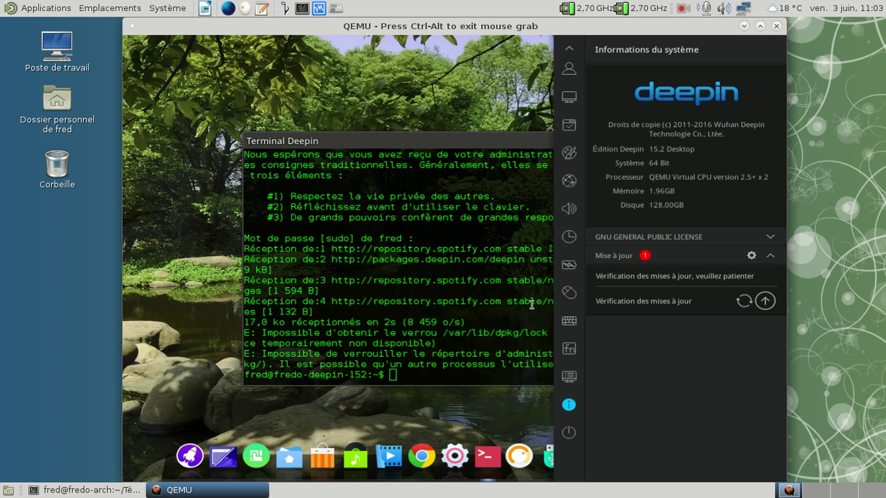
Step: Close Terminal Deepin and reopen the Control Center on the system information page
left_click(404, 379)
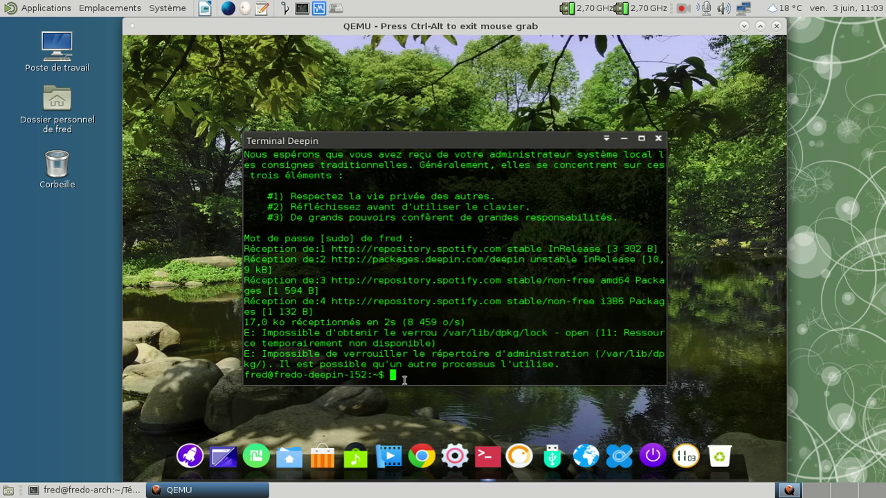
left_click(658, 139)
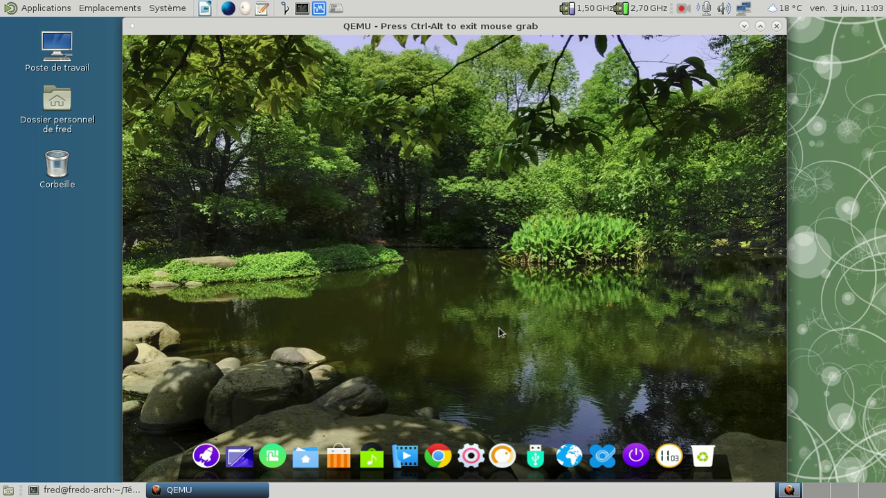
left_click(472, 456)
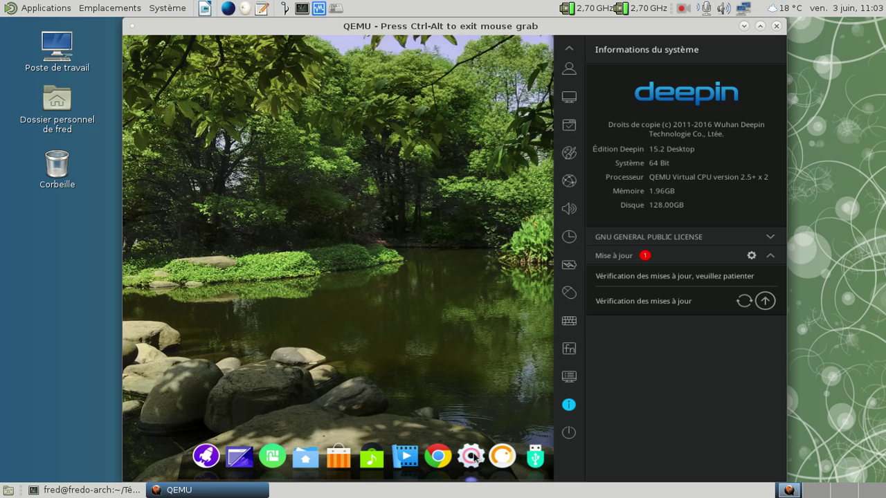
Step: Close the Control Center and pin the Firefox browser from the application launcher to the dock
left_click(473, 457)
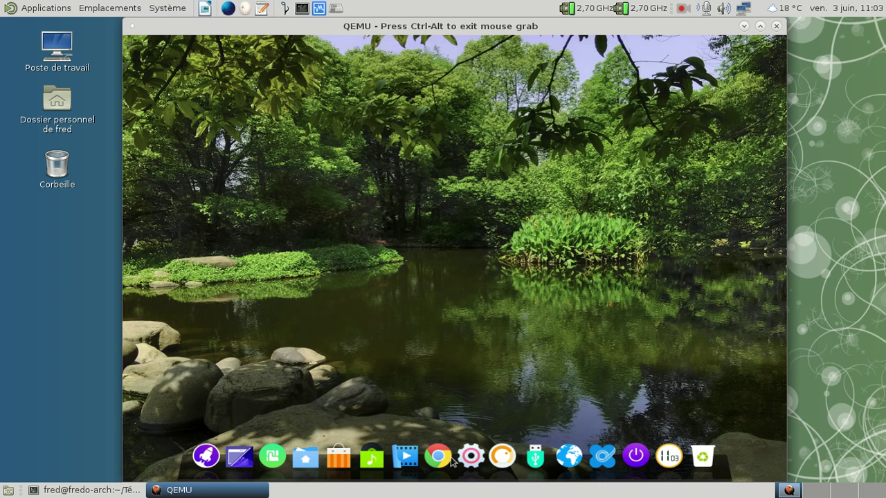
left_click(205, 457)
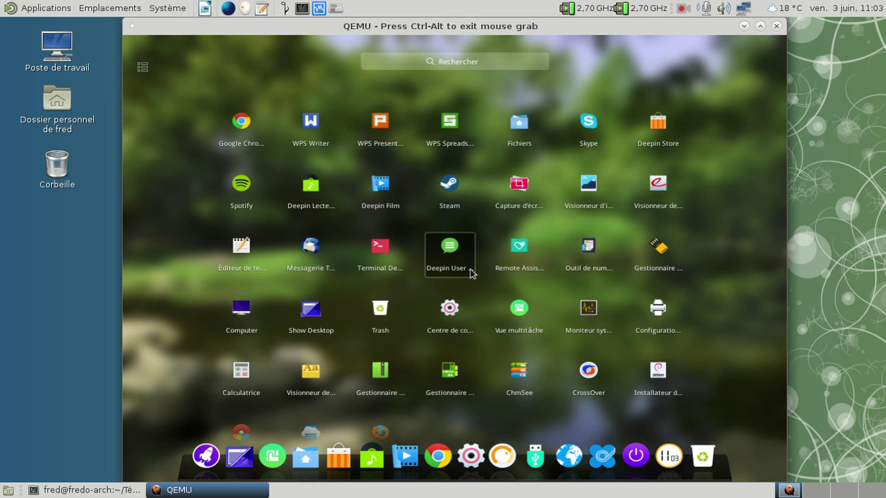
scroll(469, 274, "down", 1)
right_click(378, 410)
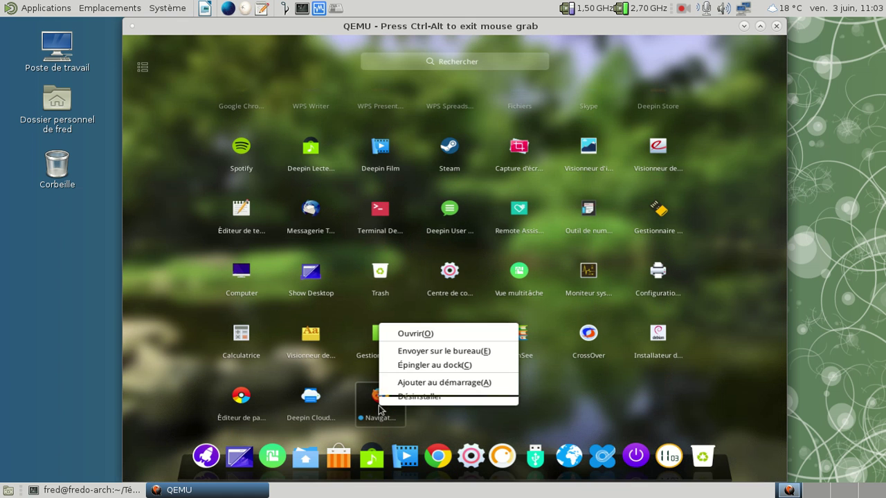
left_click(433, 365)
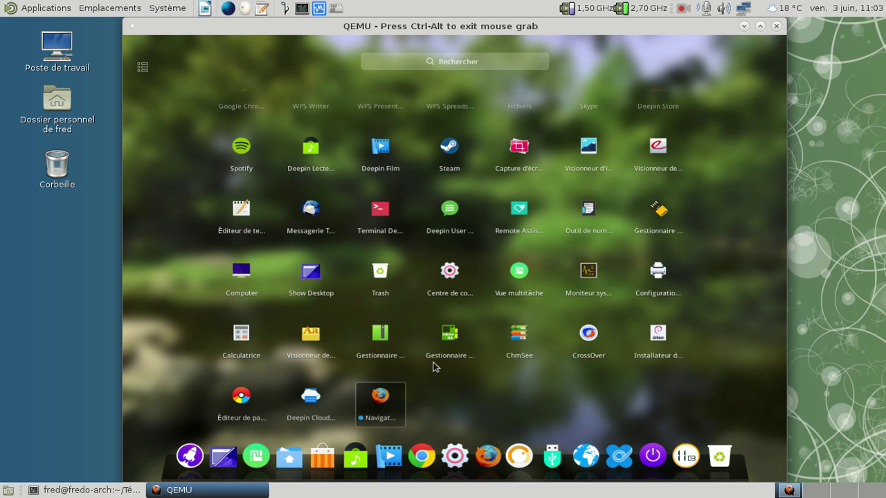
Step: Launch Firefox and close its two Mozilla first-run tabs, leaving only the Mozilla Firefox Start Page
left_click(488, 455)
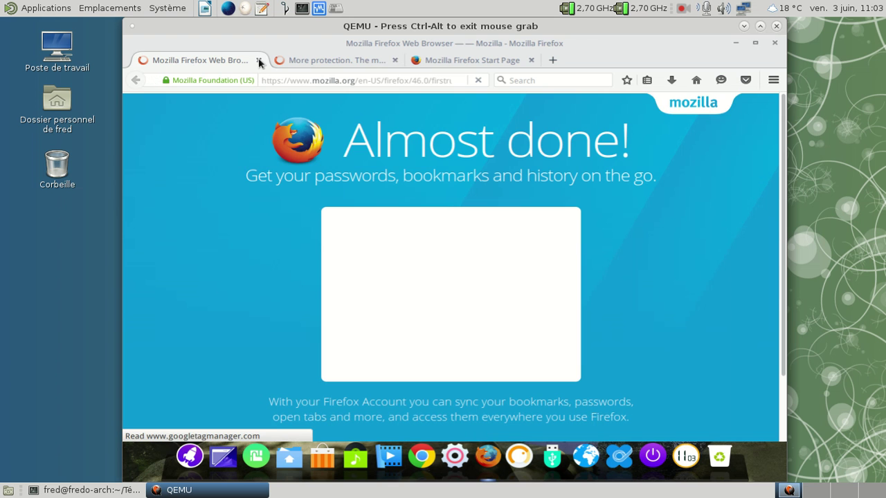
left_click(259, 61)
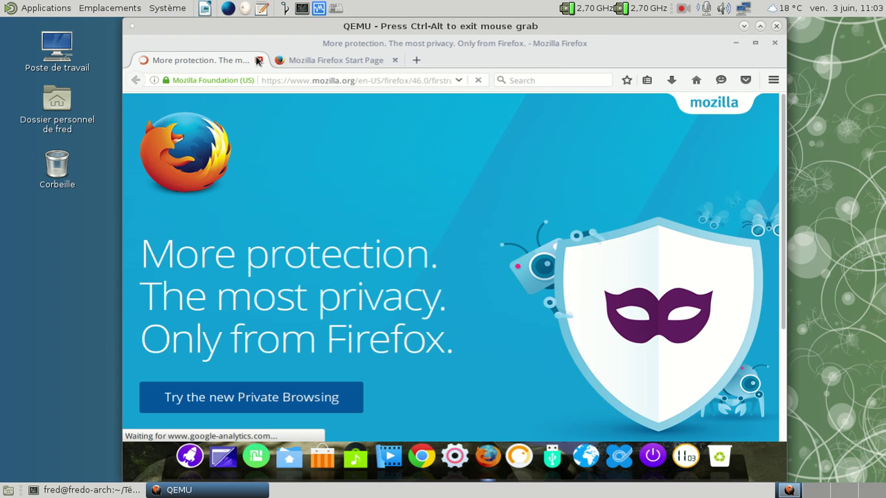
left_click(258, 60)
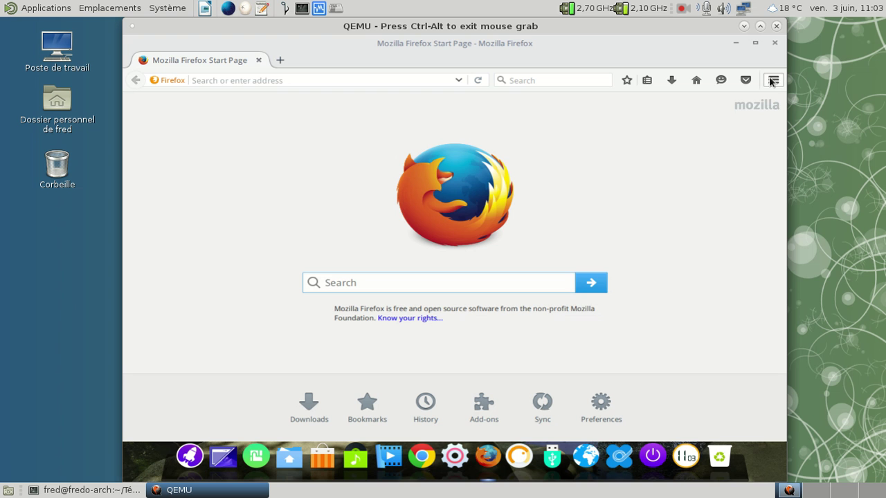
Step: View the Services, Plugins, Appearance, Extensions and Get Add-ons sections of Firefox's Add-ons Manager, and close the browser with both tabs
left_click(773, 81)
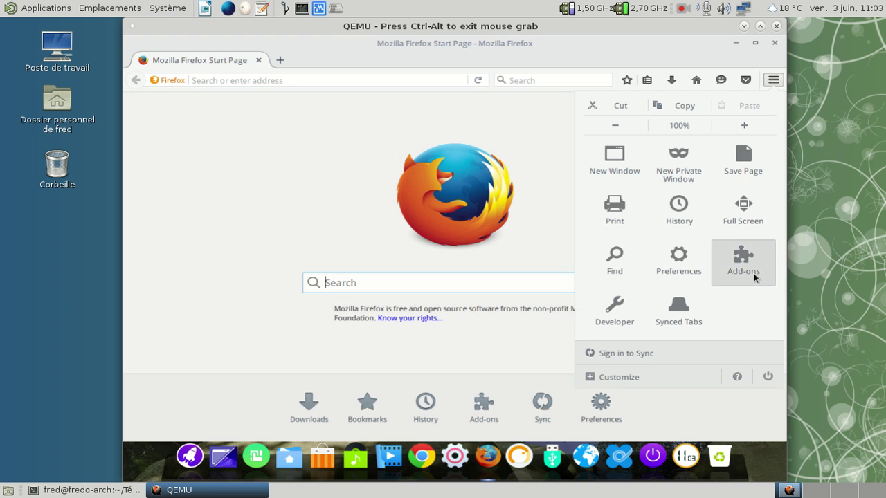
left_click(754, 278)
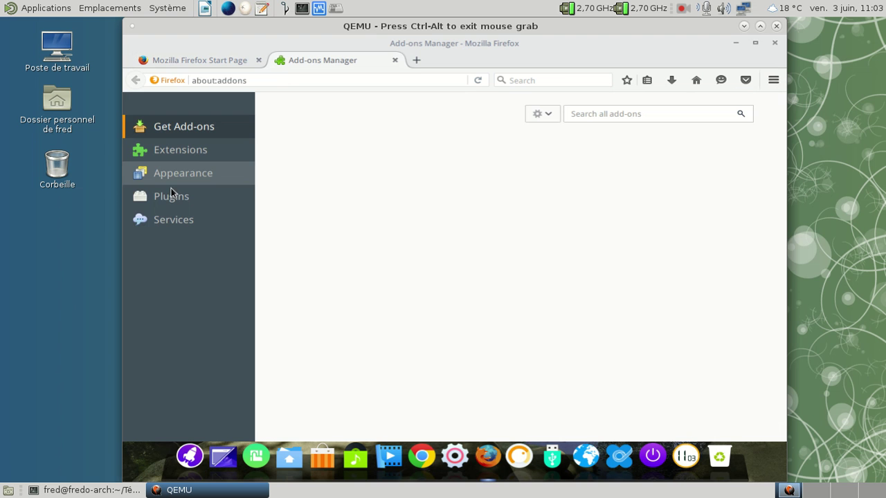
left_click(194, 216)
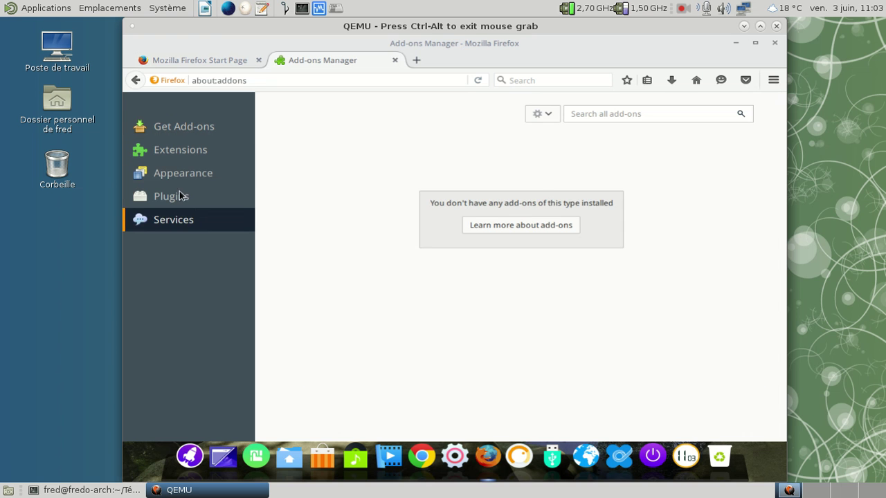
left_click(179, 197)
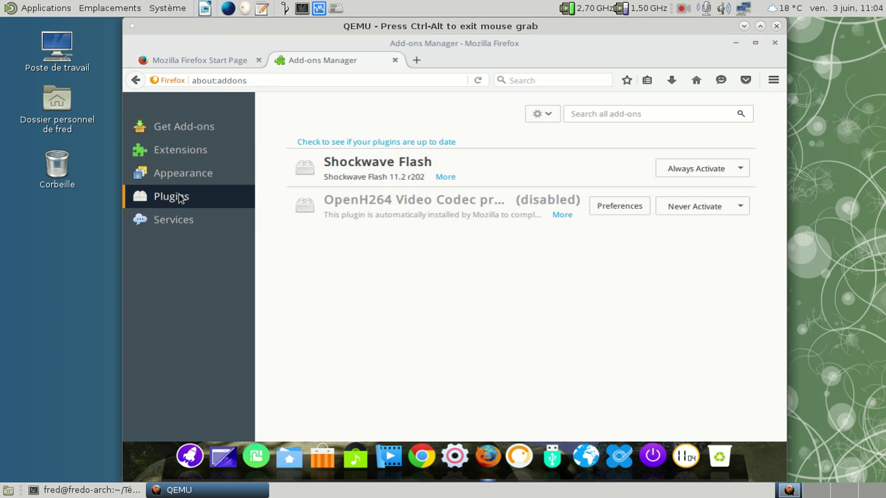
left_click(177, 180)
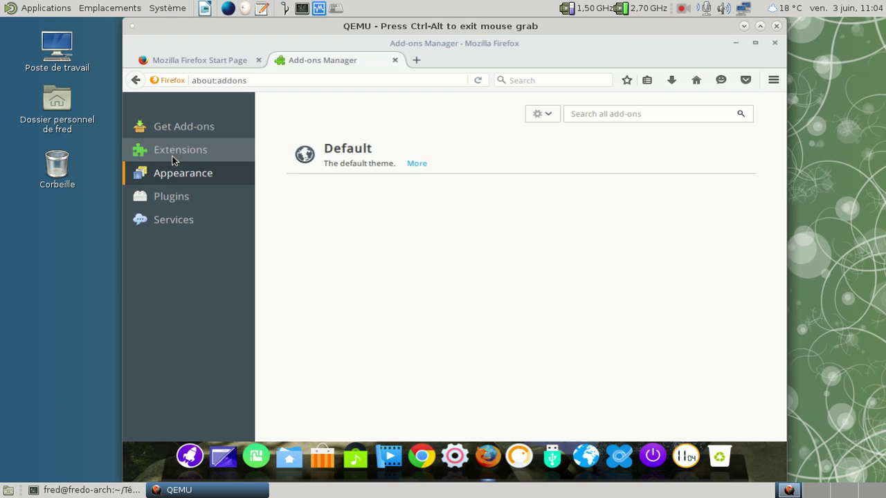
left_click(173, 159)
left_click(174, 134)
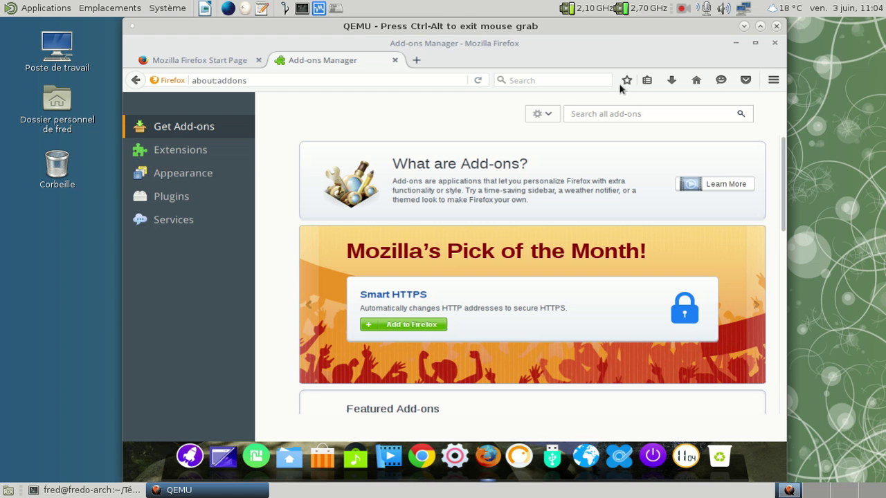
left_click(774, 44)
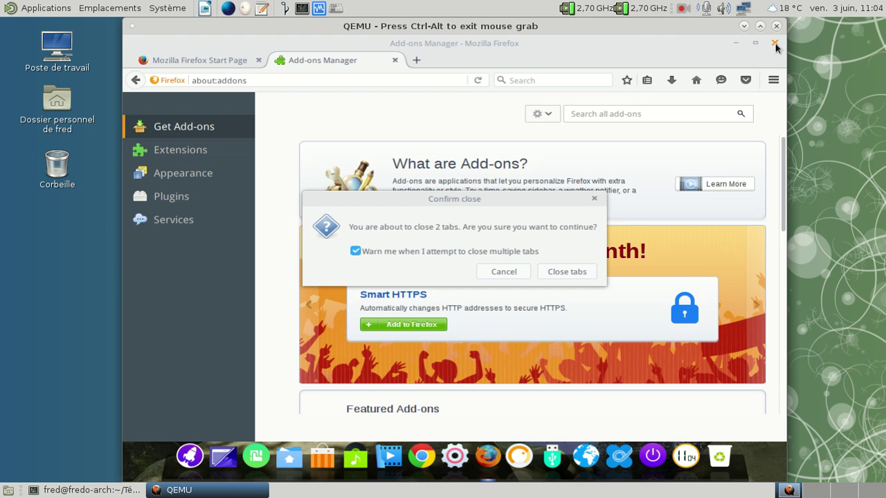
left_click(587, 270)
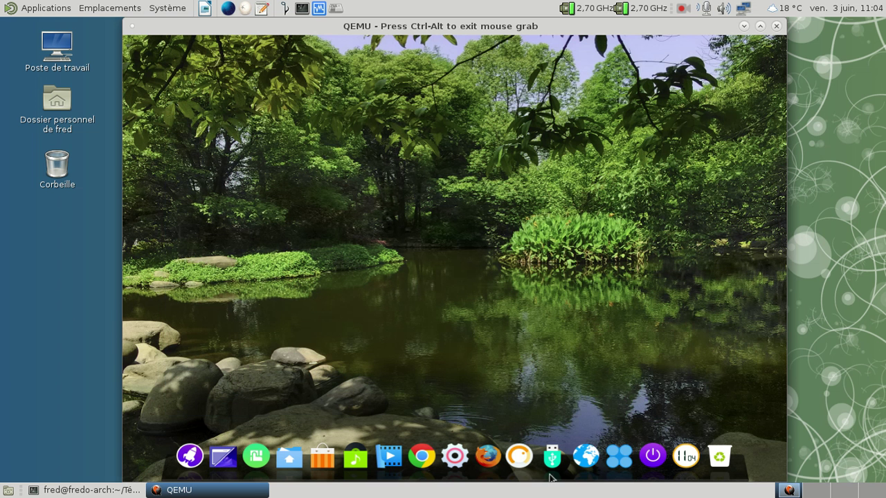
Step: Check the update status in the Control Center, close it, and briefly view the desktop's context options without choosing any
left_click(457, 457)
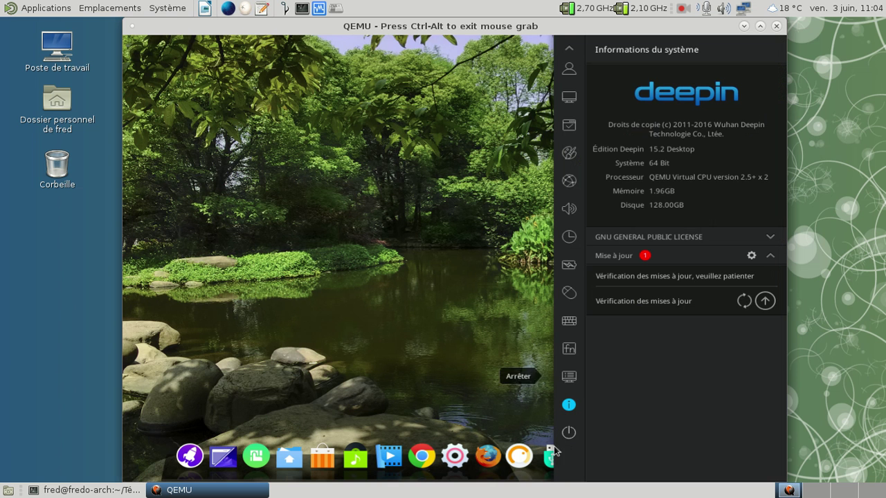
left_click(451, 456)
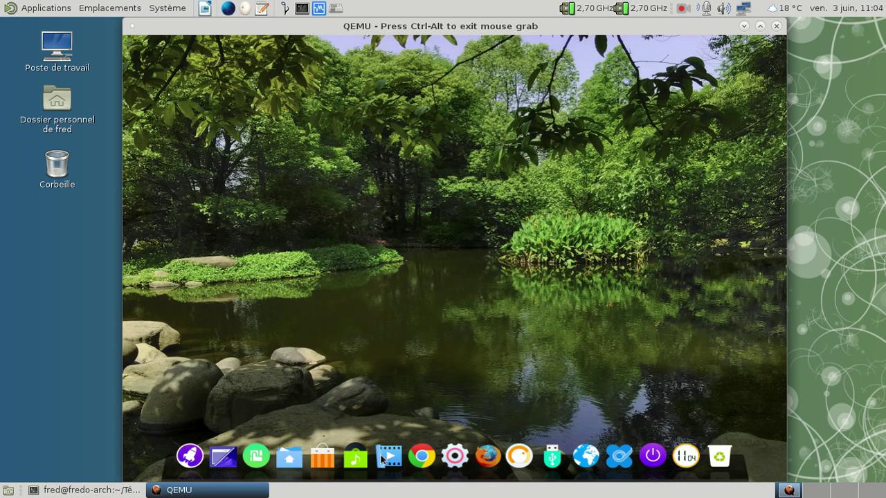
right_click(289, 104)
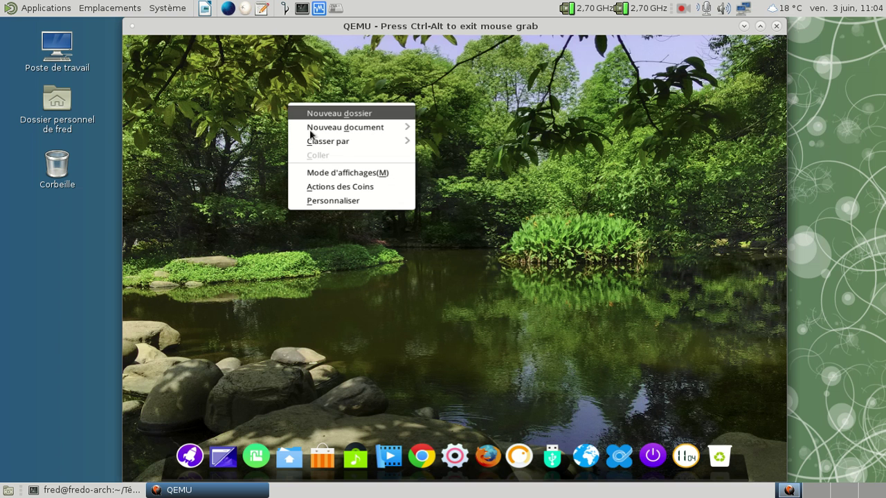
left_click(243, 127)
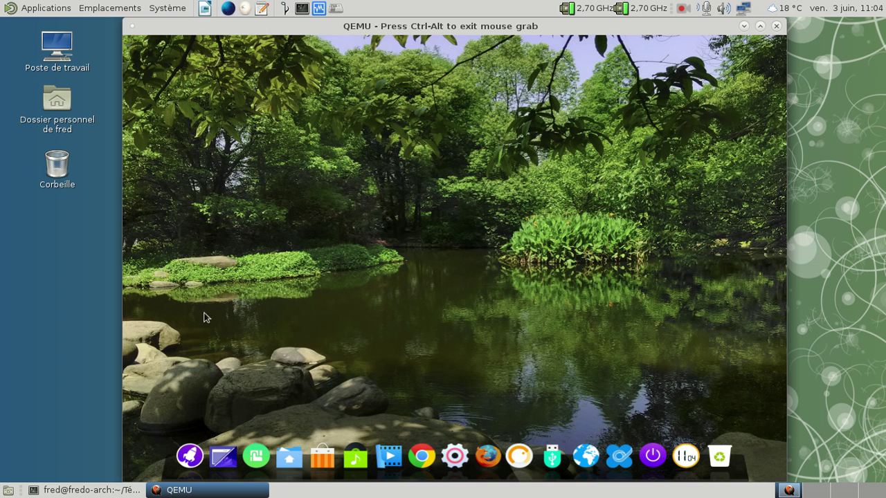
Step: Launch Terminal Deepin from the application launcher and run sudo apt-get update, authenticating with the account password
left_click(183, 456)
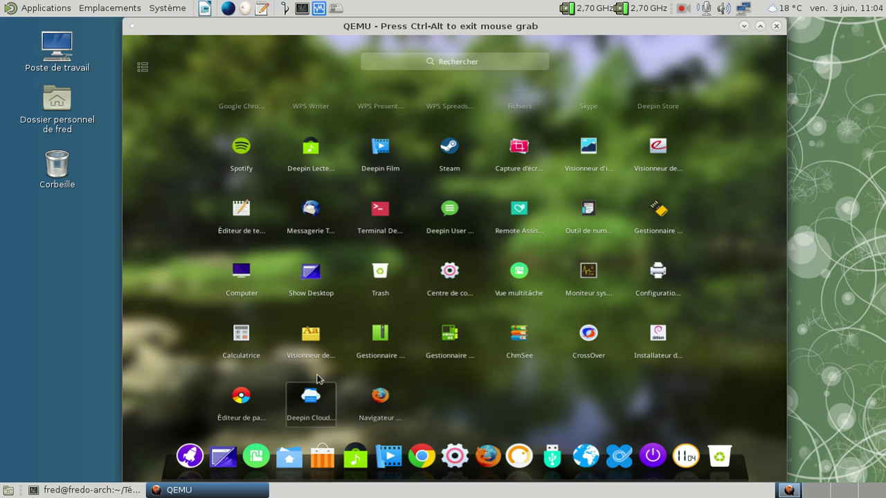
left_click(370, 223)
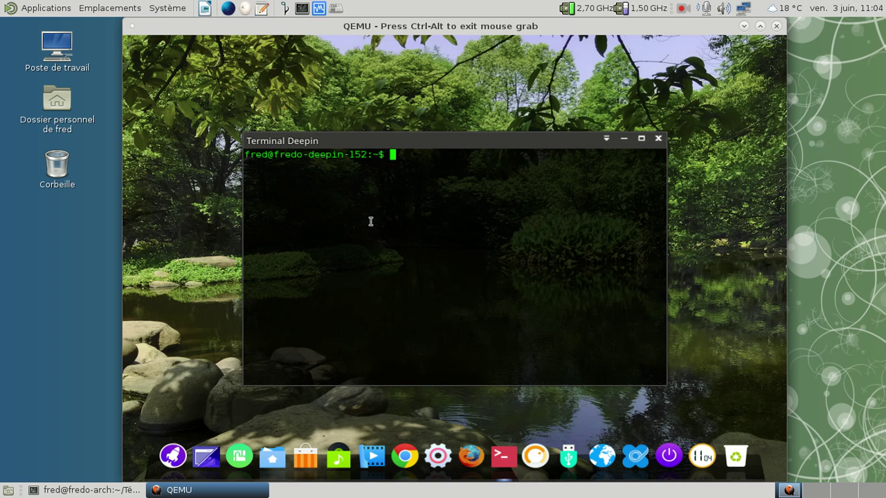
type("sudo apt-get update")
key("Return")
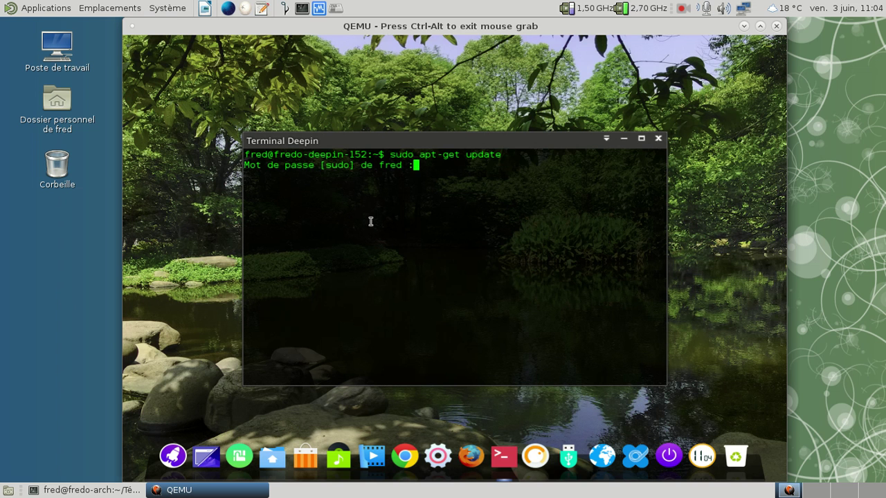
key("Return")
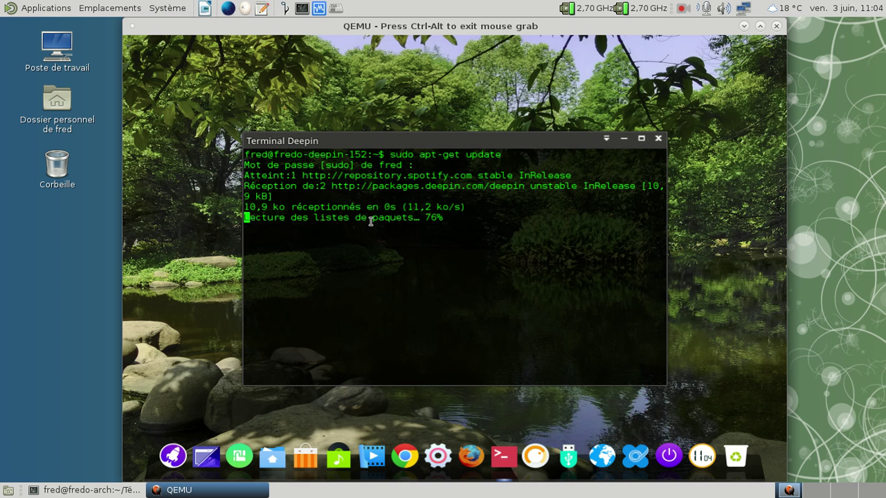
Step: Run sudo apt-get dist-upgrade in the terminal and accept the upgrade with o
key("Up")
key("BackSpace")
key("BackSpace")
key("BackSpace")
key("BackSpace")
key("BackSpace")
key("BackSpace")
type("dist-upgrade")
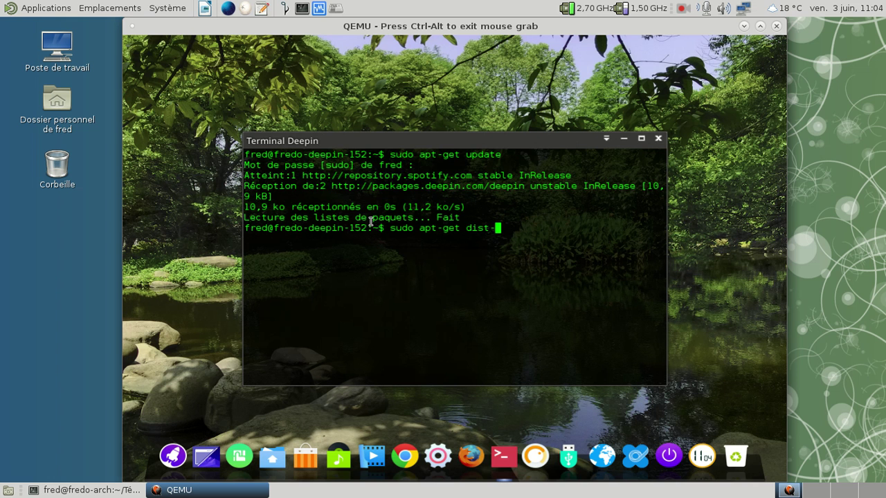
key("Return")
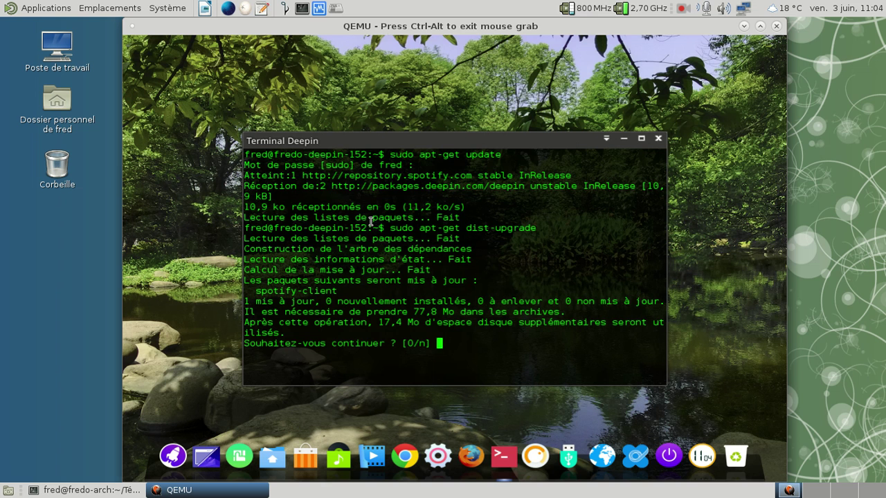
type("o")
key("Return")
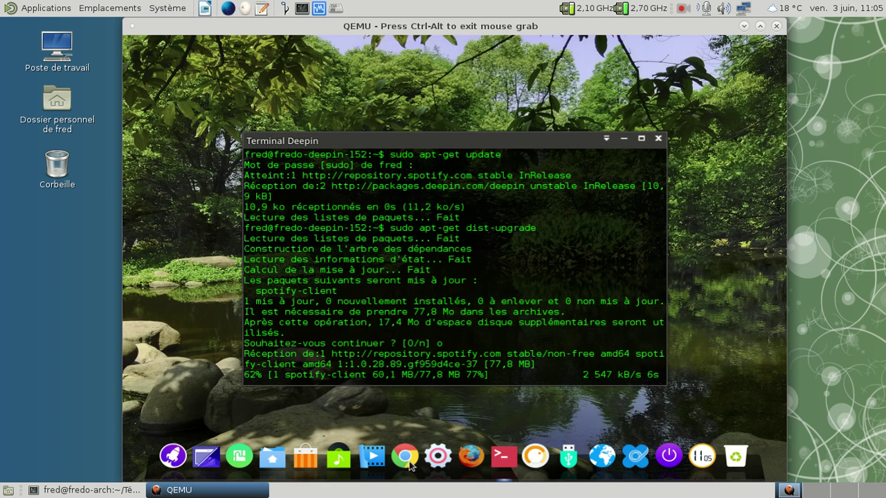
Step: View Google Chrome's new tab page while the upgrade runs, and close the browser
left_click(409, 462)
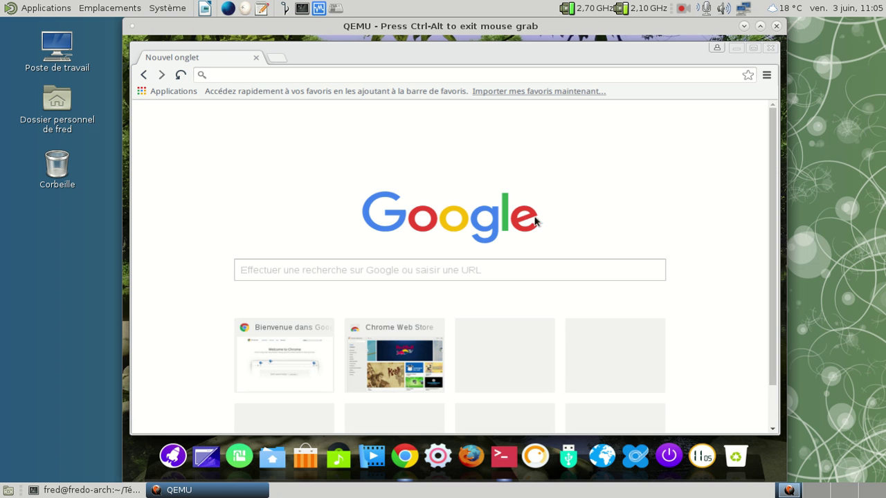
left_click(771, 49)
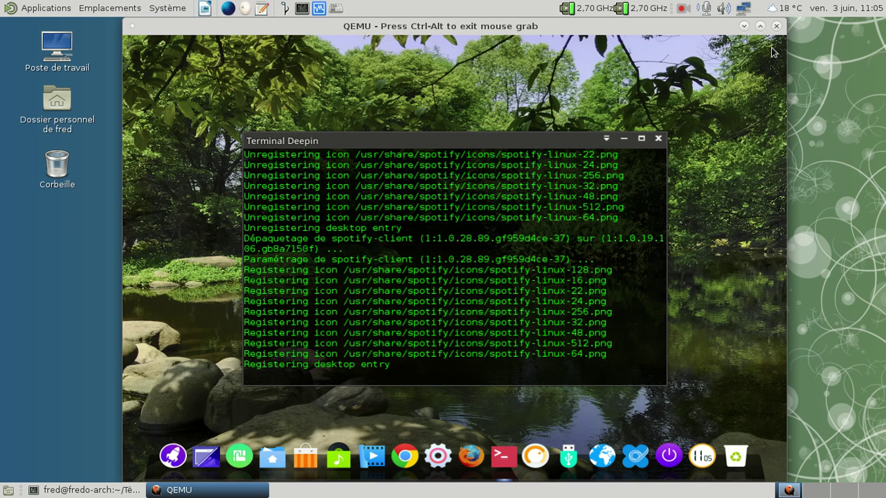
Step: Close Terminal Deepin, recheck the update status on the Control Center's system information page, and close the Control Center
left_click(659, 141)
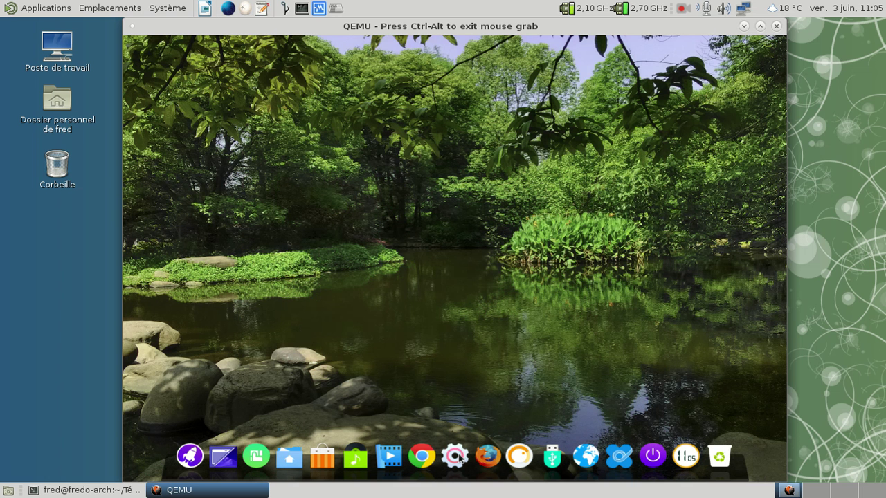
left_click(457, 457)
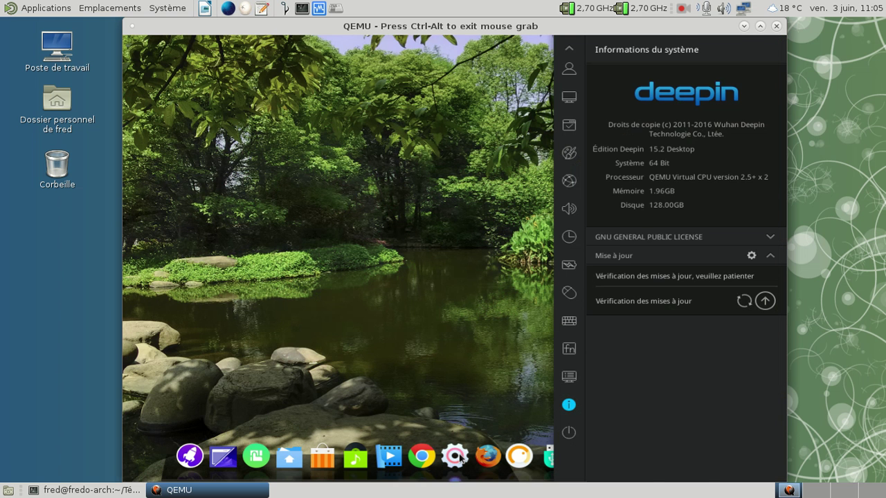
left_click(457, 457)
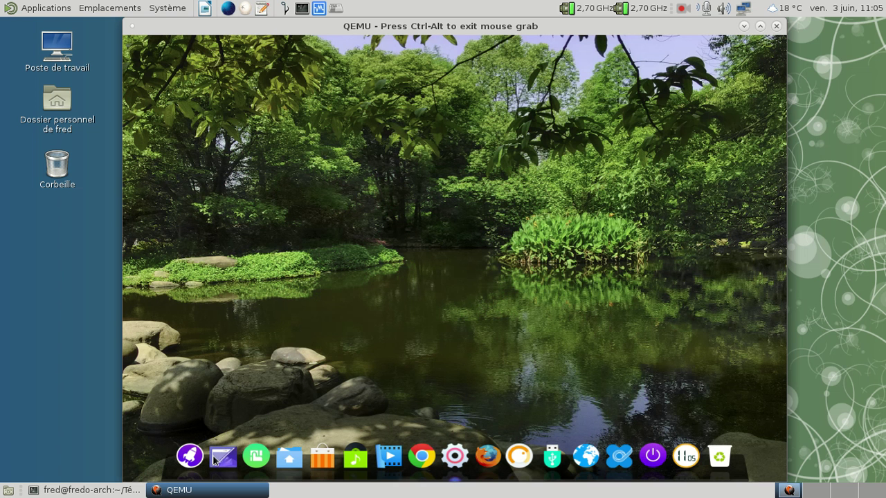
Step: Open the Deepin Store from the application launcher and browse the applications in the Internet category
left_click(199, 462)
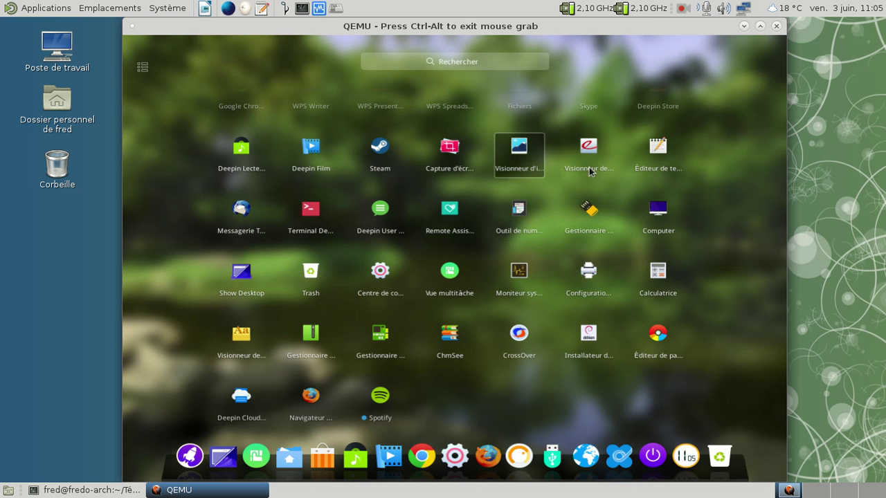
left_click(671, 111)
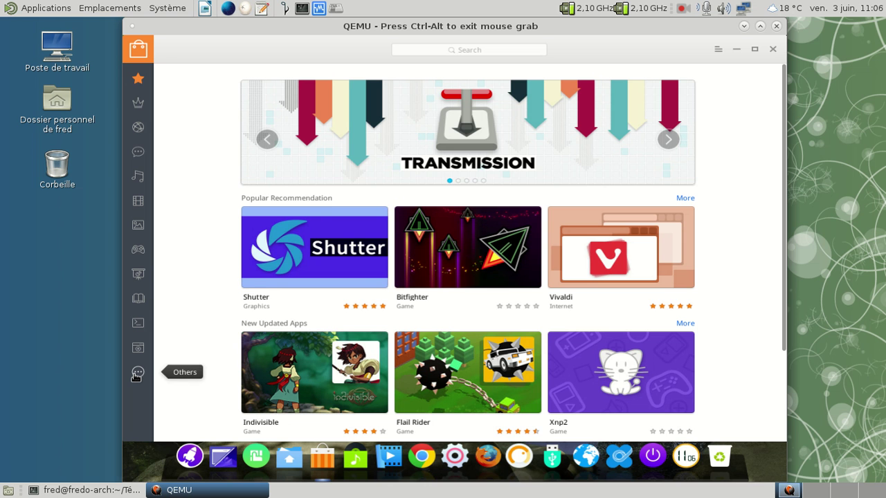
left_click(137, 132)
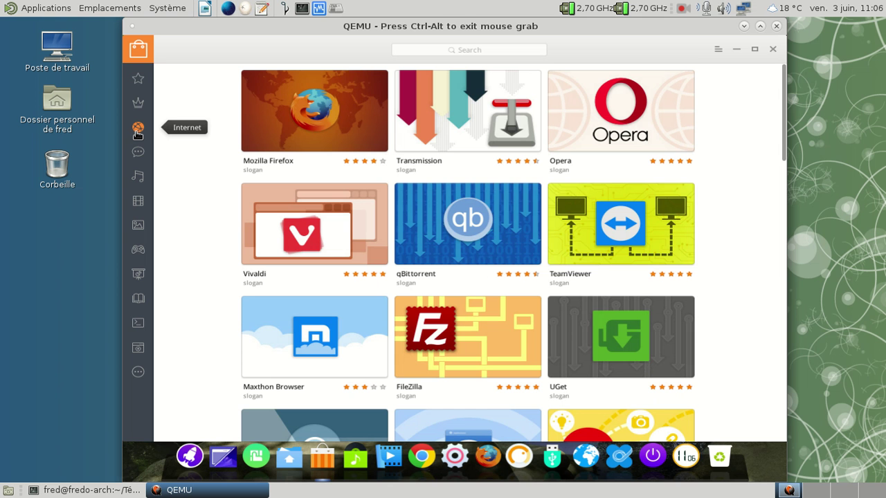
scroll(728, 178, "down", 5)
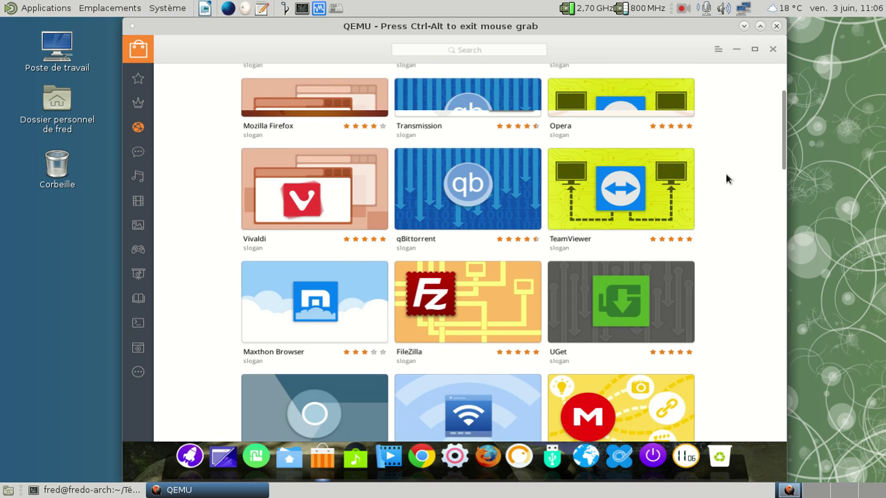
Step: Browse the Internet category of the store down to Google Chrome and open its details page
scroll(726, 179, "down", 7)
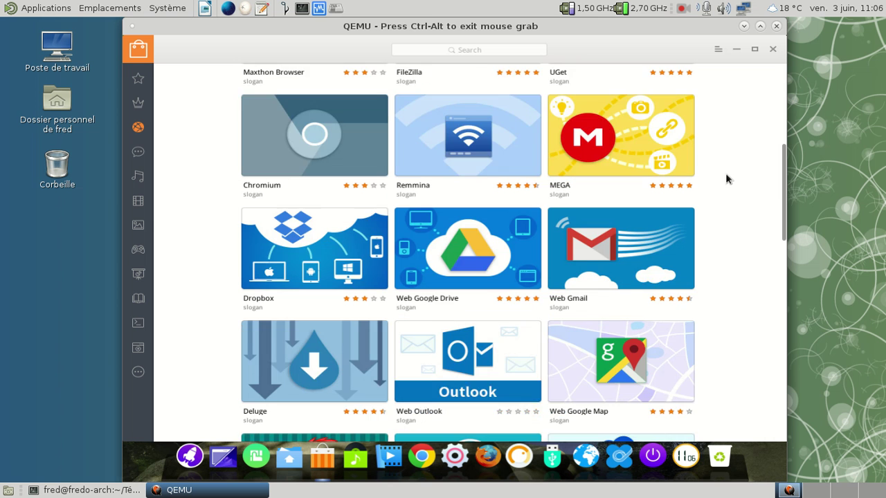
scroll(727, 179, "down", 7)
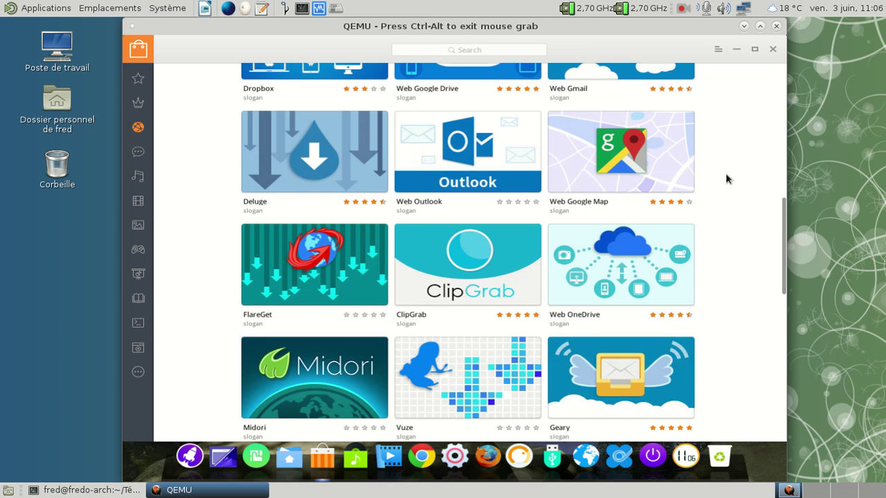
scroll(726, 180, "down", 6)
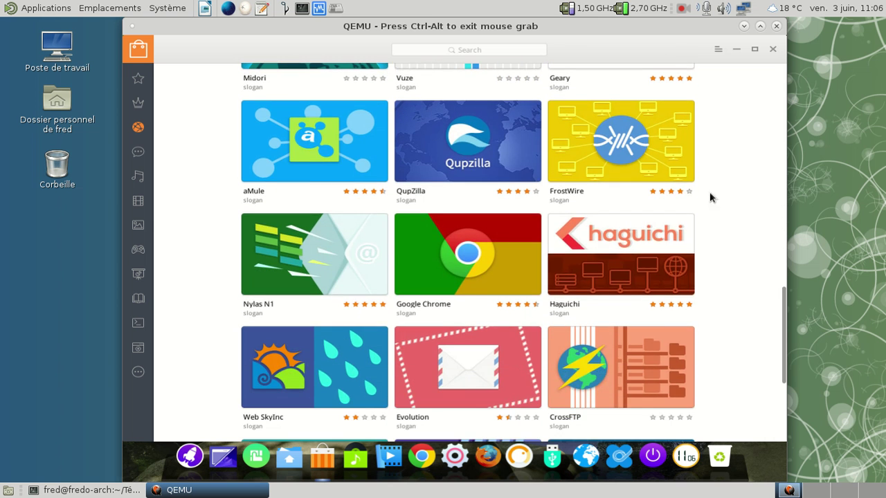
mouse_move(421, 257)
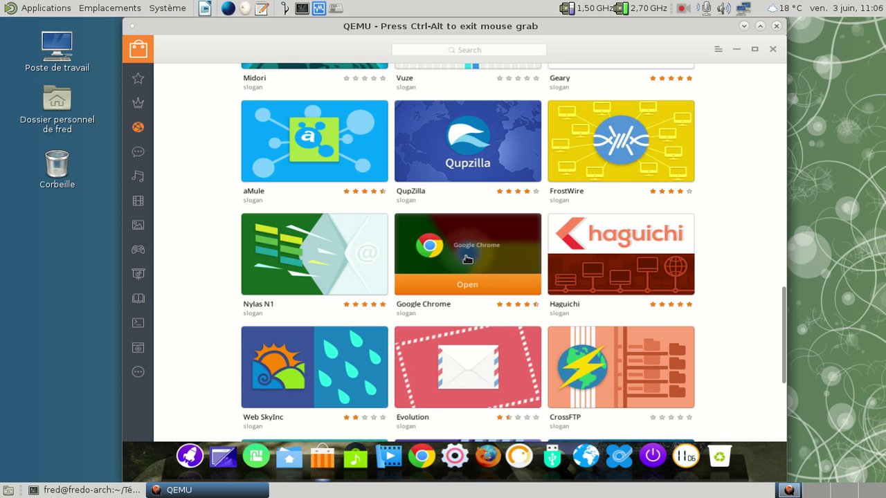
left_click(467, 260)
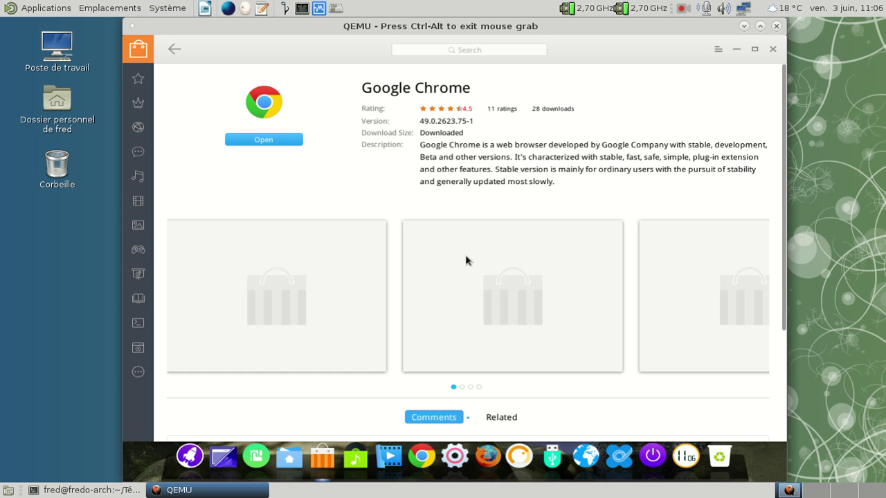
Step: Review the screenshots and user comments on Google Chrome's store page, and return to its beginning
scroll(466, 256, "down", 5)
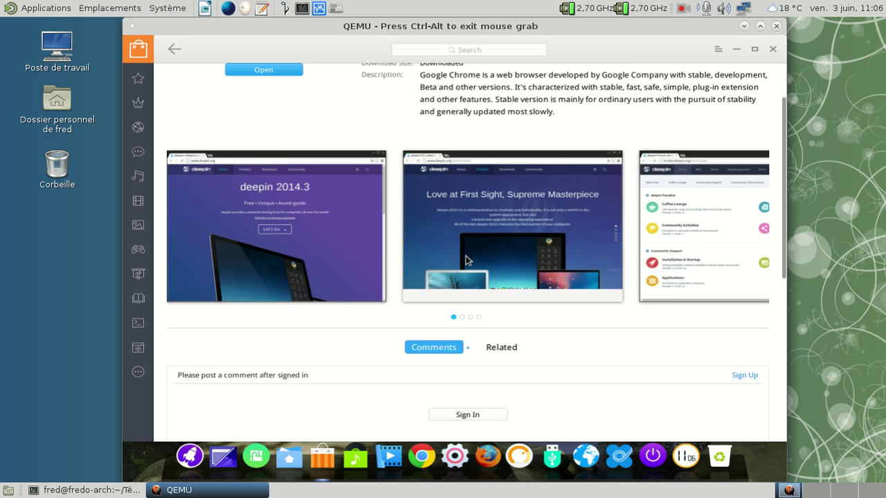
scroll(466, 260, "down", 8)
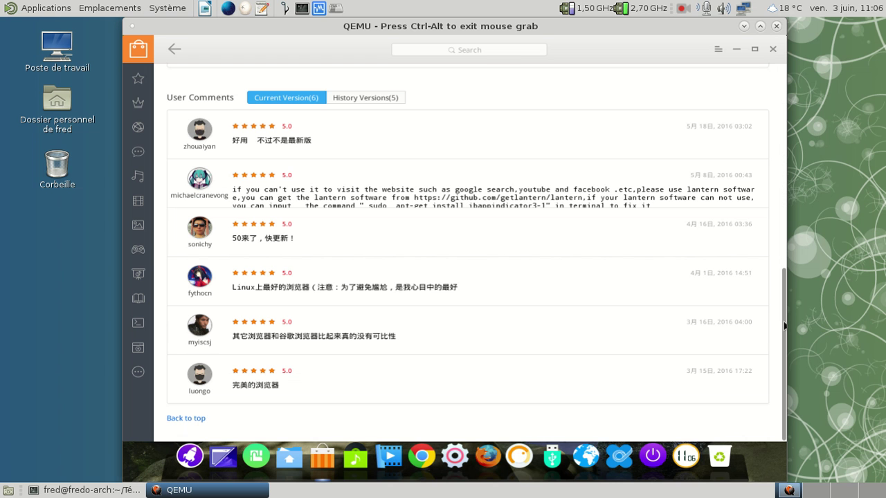
left_click_drag(778, 262, 778, 82)
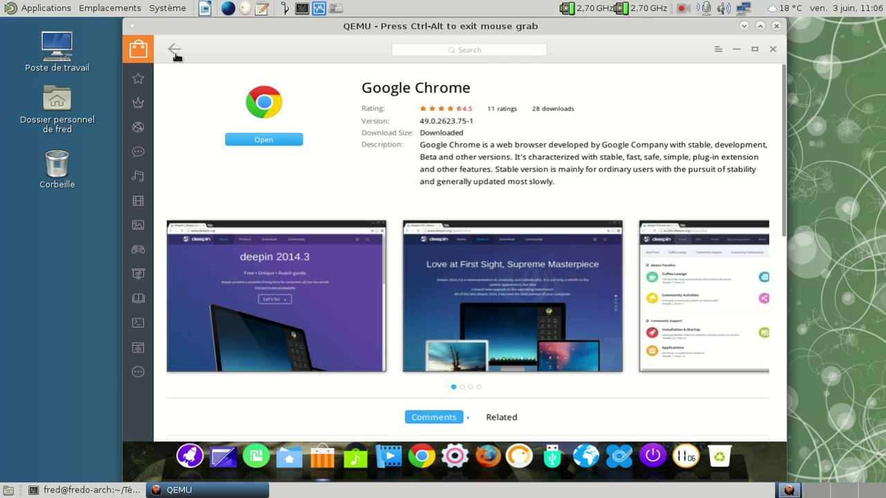
Step: Open the Deepin Store manual, view Basic Operations, and go to the Application Management chapter
left_click(719, 49)
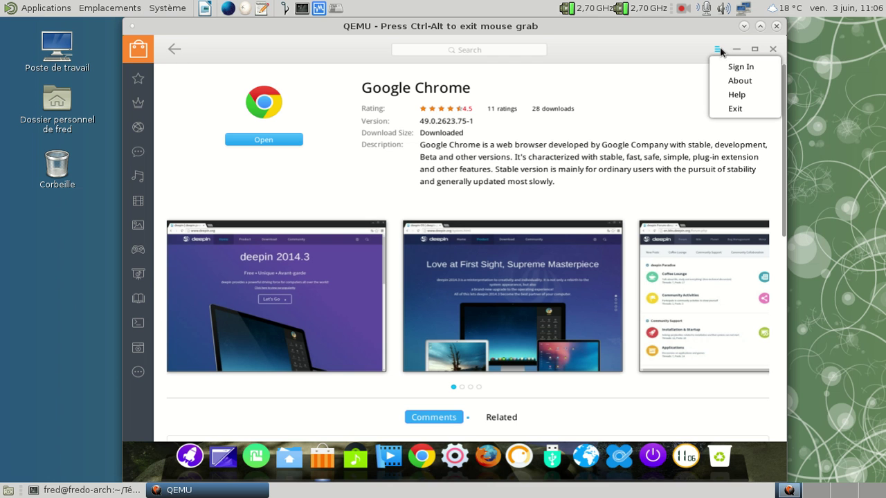
left_click(725, 94)
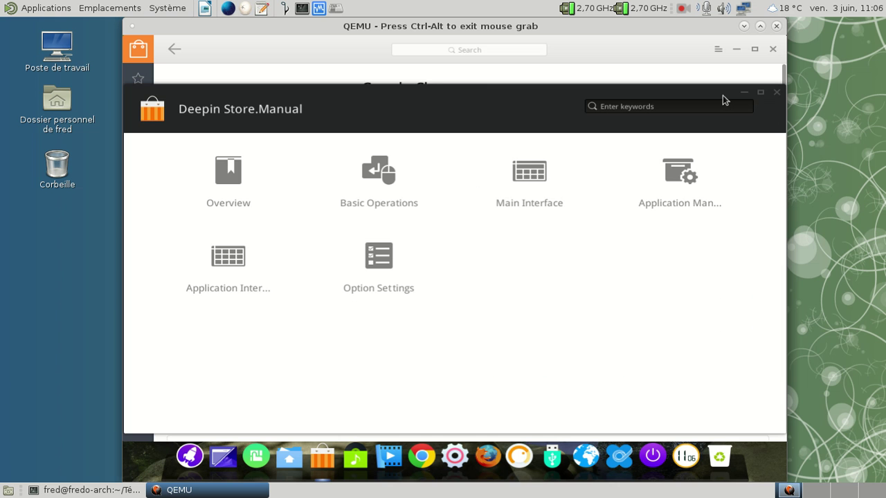
left_click(366, 173)
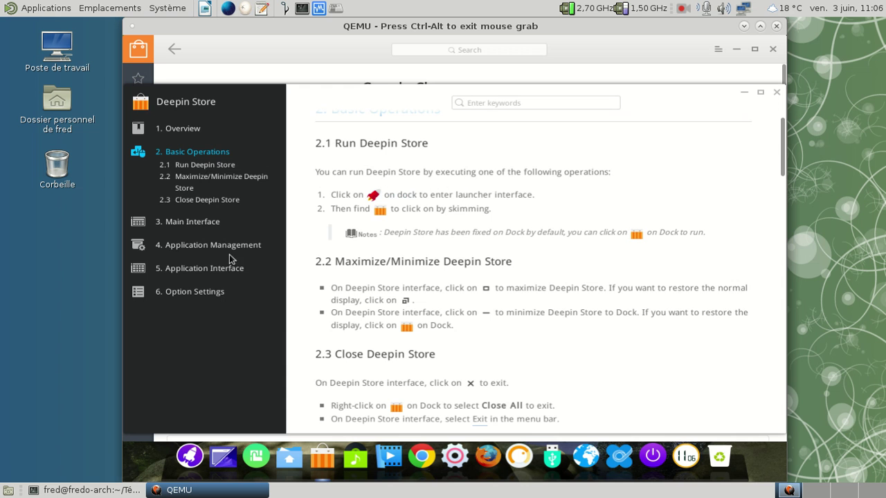
left_click(212, 247)
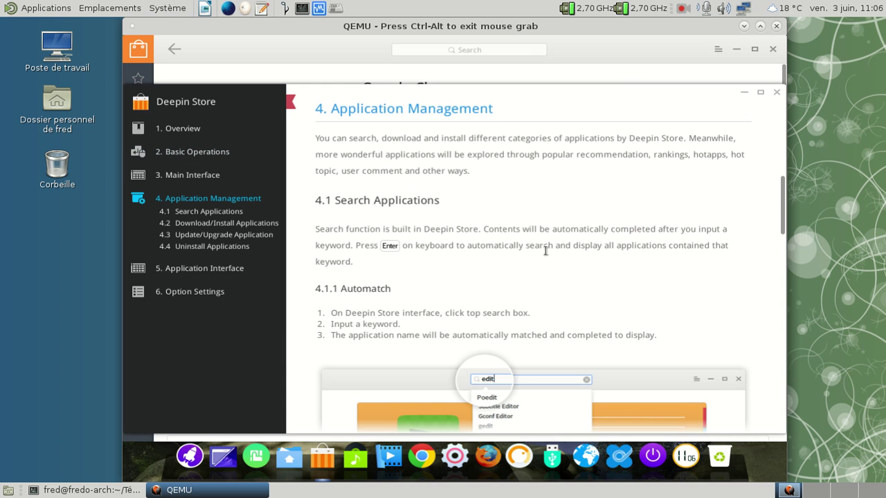
Step: Read the Application Management chapter through the Uninstall Applications note, and close the manual
scroll(546, 251, "down", 6)
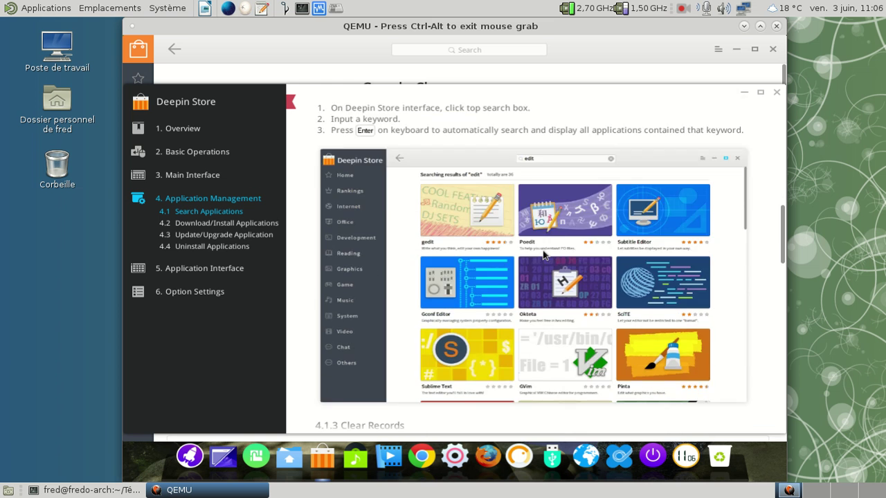
scroll(543, 255, "down", 5)
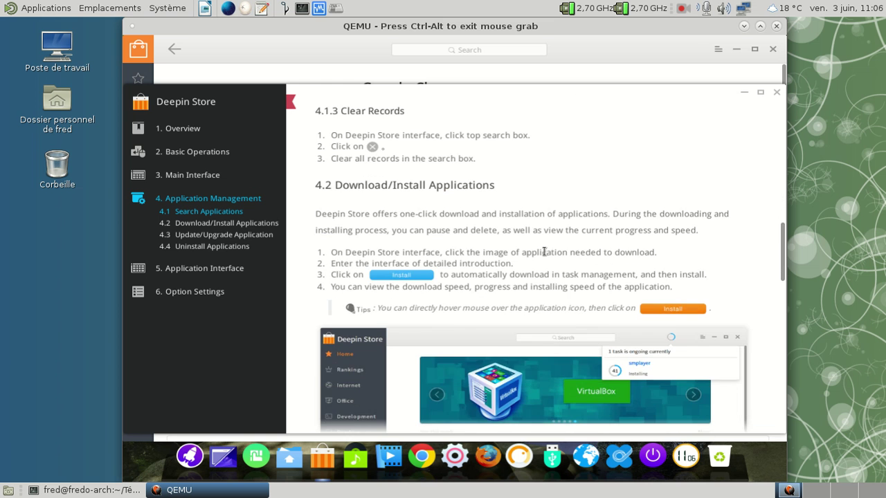
scroll(544, 252, "down", 6)
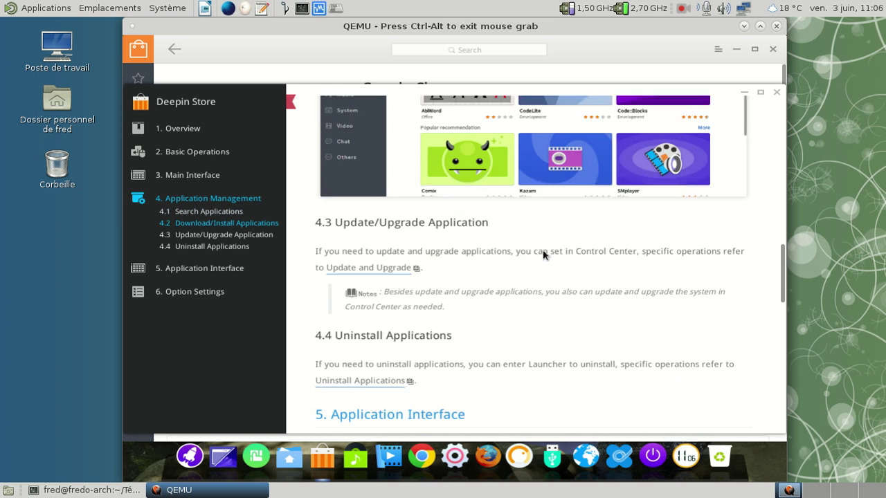
scroll(543, 255, "down", 1)
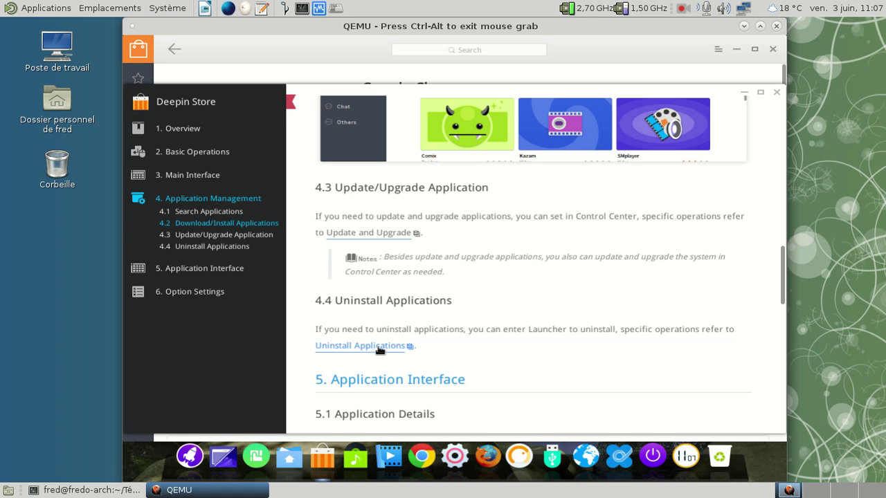
mouse_move(379, 348)
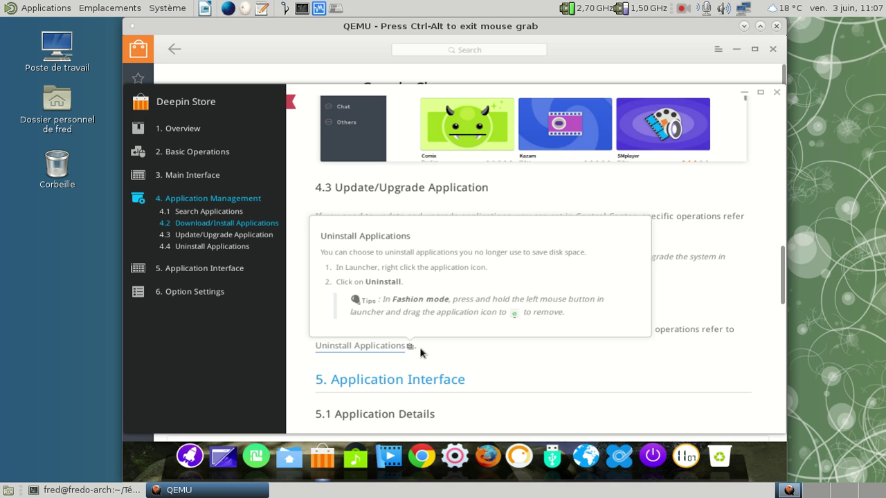
left_click(775, 94)
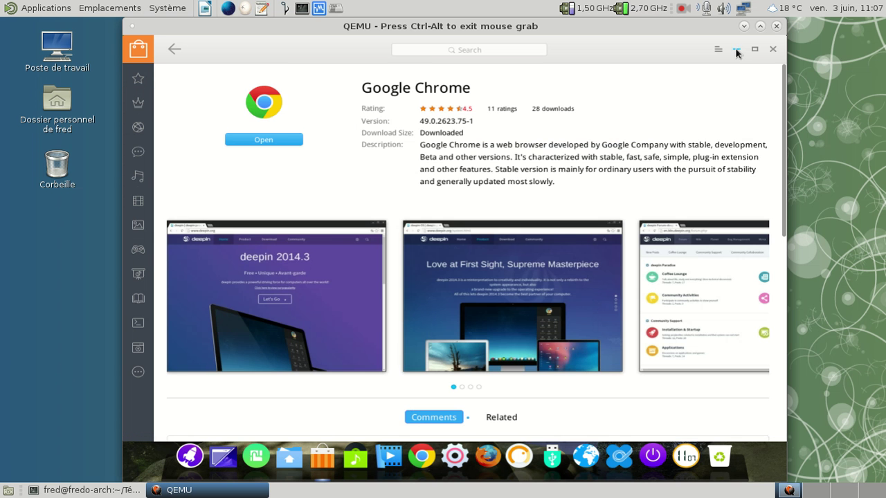
Step: Minimize the Deepin Store, inspect the context options of the dock's Google Chrome icon, and dismiss them
left_click(737, 50)
right_click(429, 453)
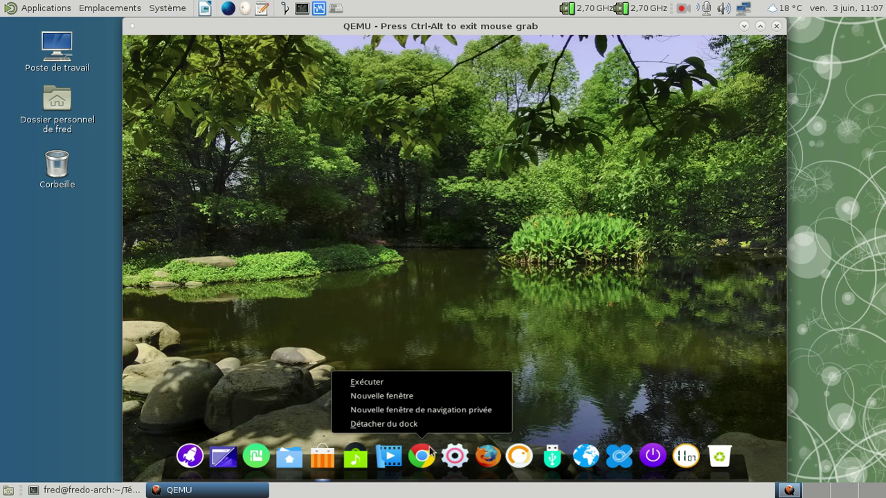
left_click(313, 290)
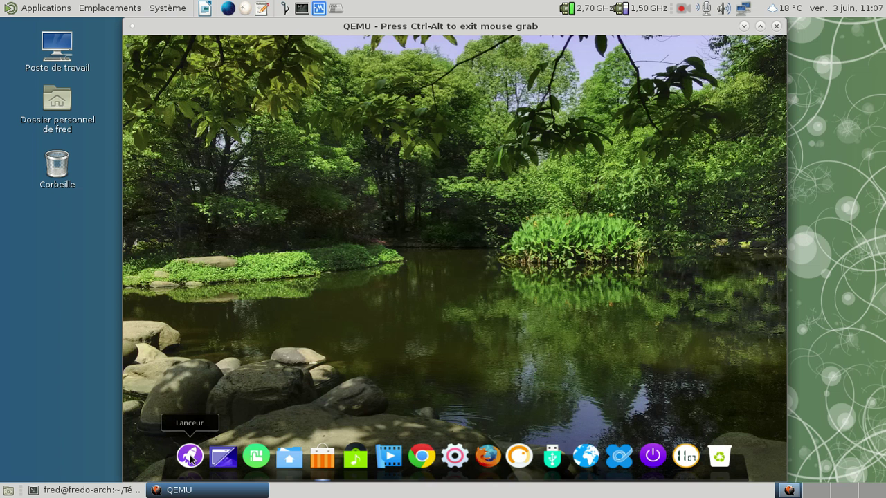
Step: Uninstall Google Chrome from the application launcher and confirm the removal with its dependencies
left_click(190, 458)
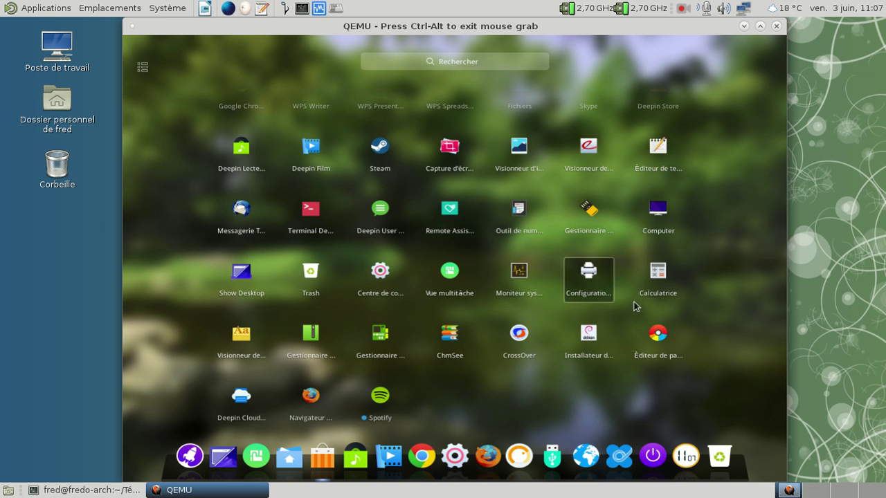
scroll(524, 277, "up", 1)
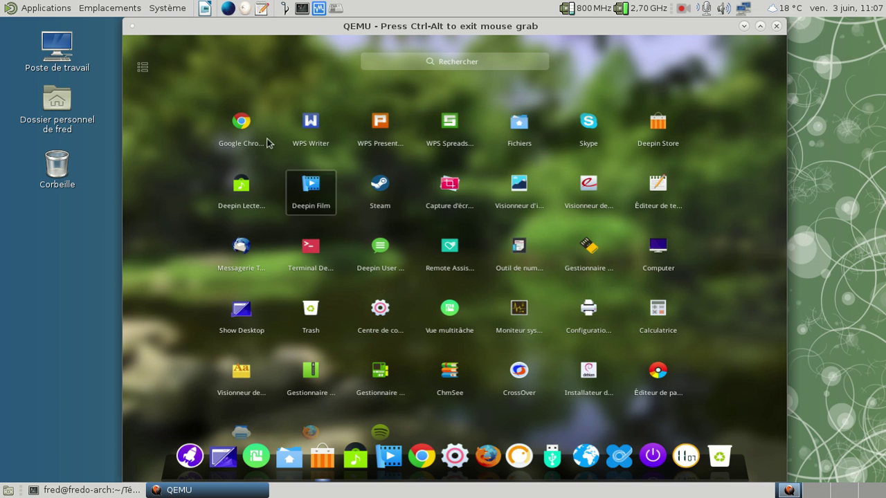
right_click(239, 122)
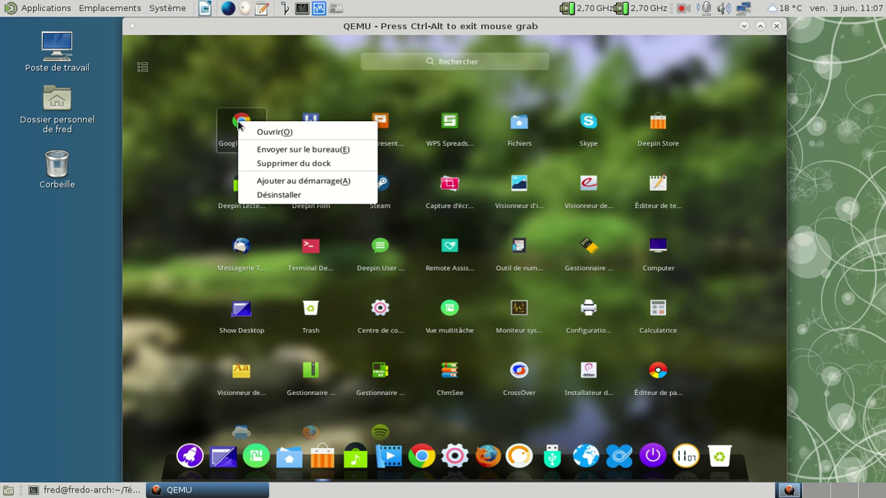
left_click(281, 195)
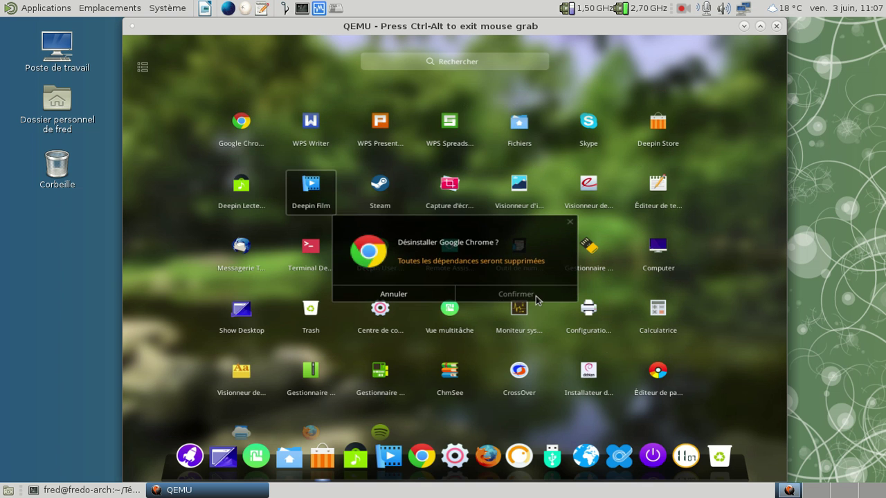
left_click(537, 299)
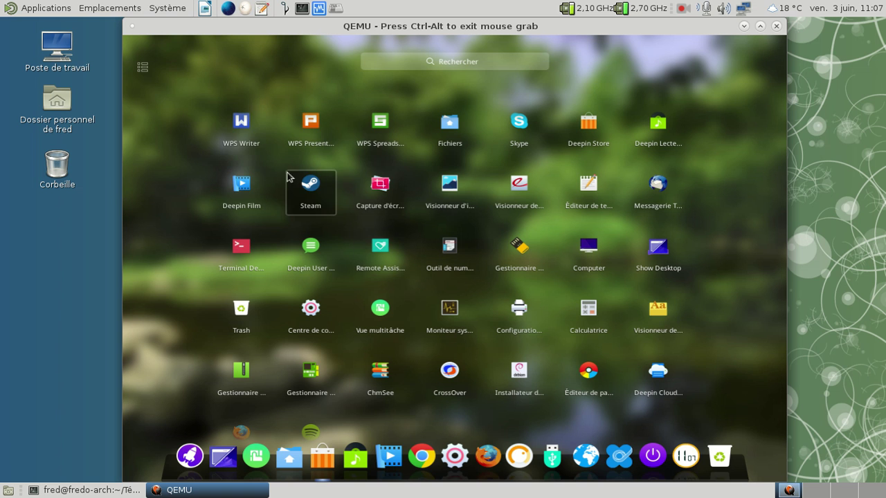
Step: Uninstall WPS Writer from the launcher, confirming the removal and repeating the request when its icon reappears
right_click(229, 127)
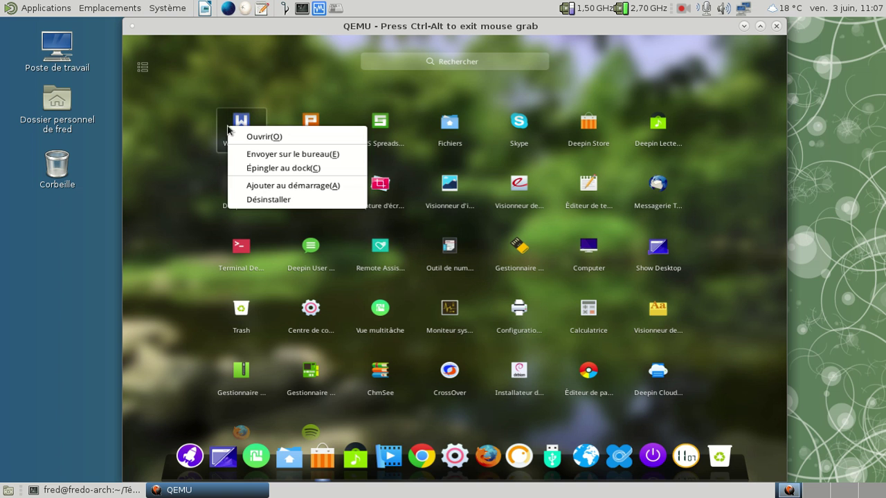
left_click(268, 199)
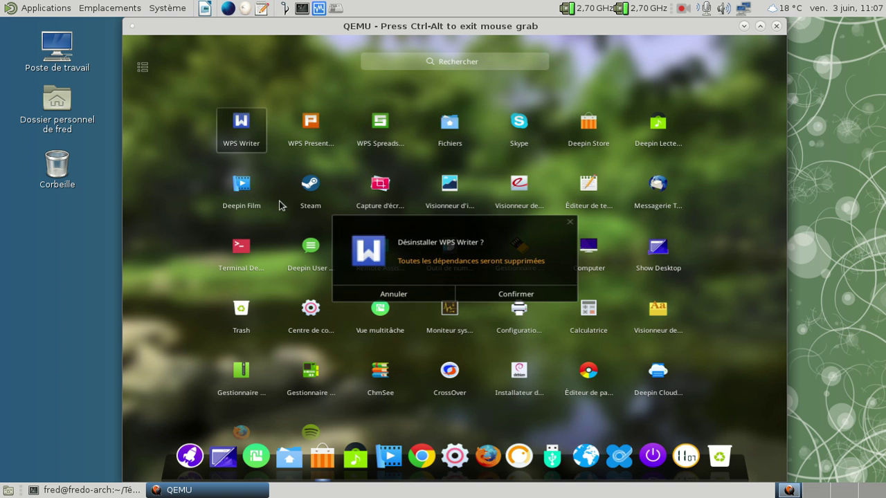
left_click(489, 295)
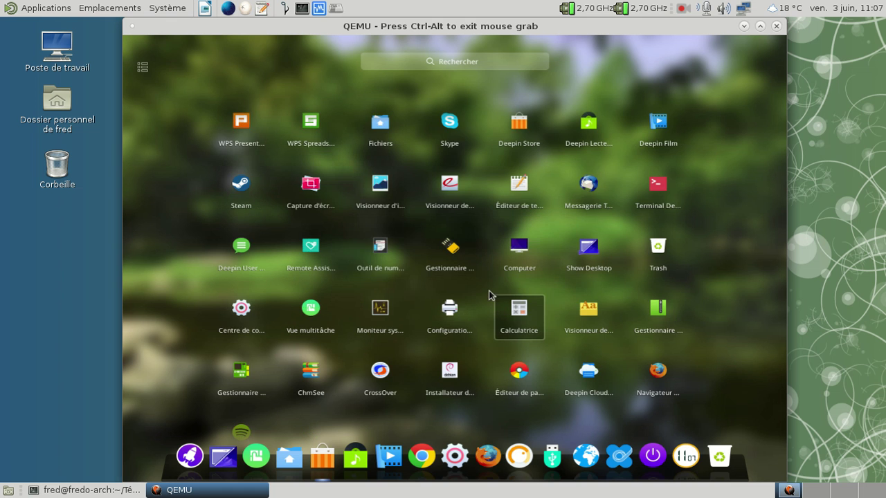
right_click(246, 137)
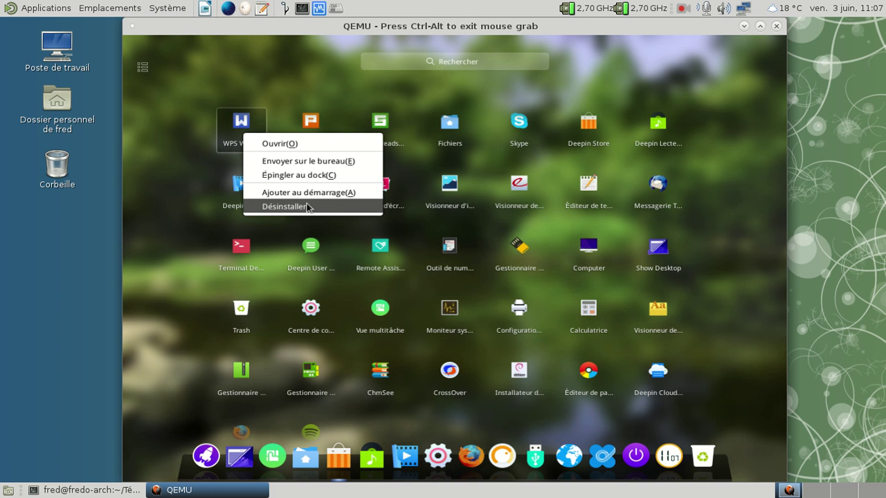
left_click(308, 206)
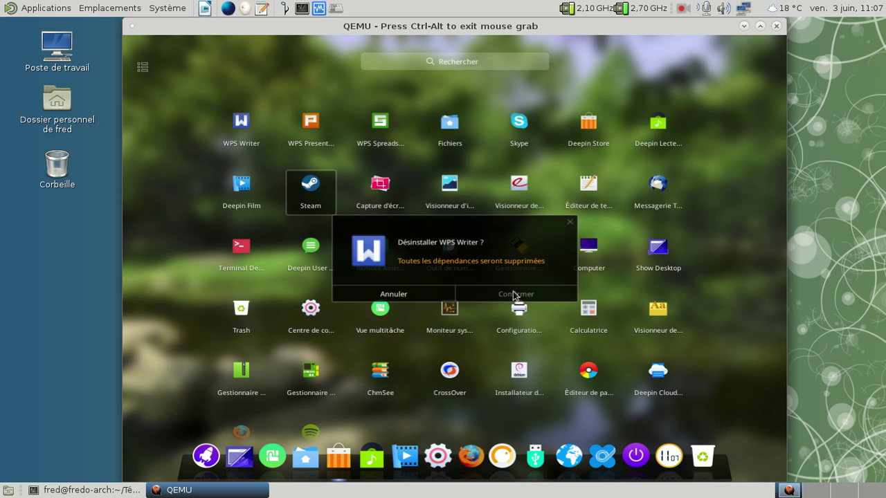
left_click(515, 296)
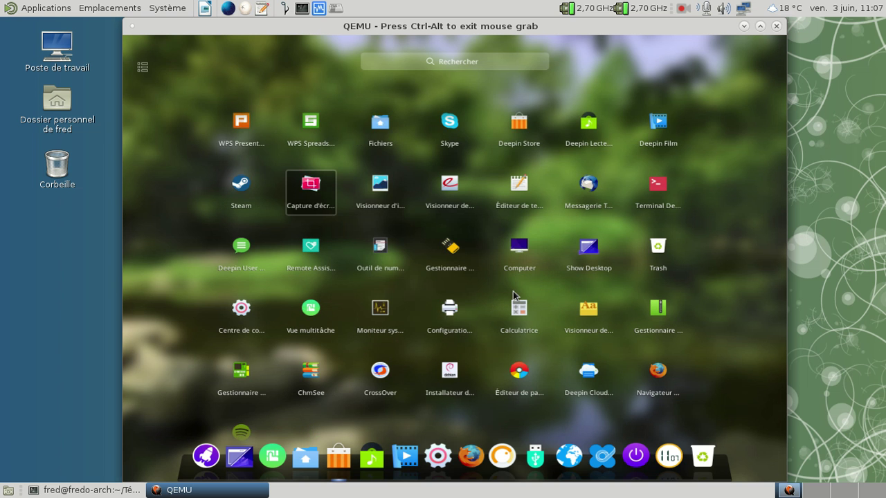
Step: Uninstall WPS Presentation from the launcher and confirm the removal
right_click(244, 126)
left_click(301, 199)
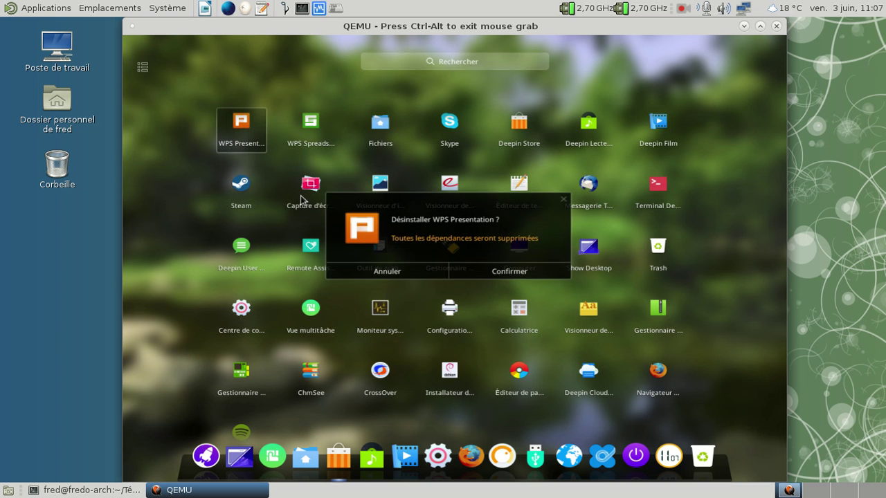
left_click(489, 276)
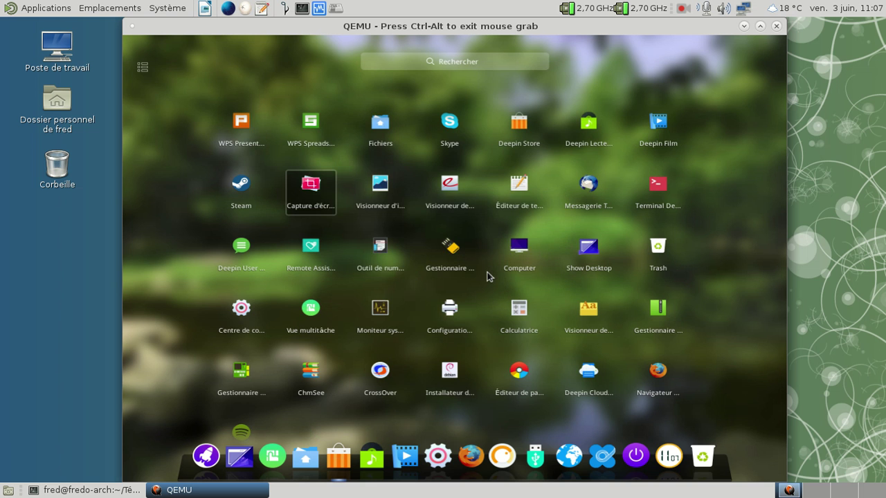
Step: Uninstall WPS Spreadsheets from the launcher and confirm the removal with its dependencies
right_click(249, 133)
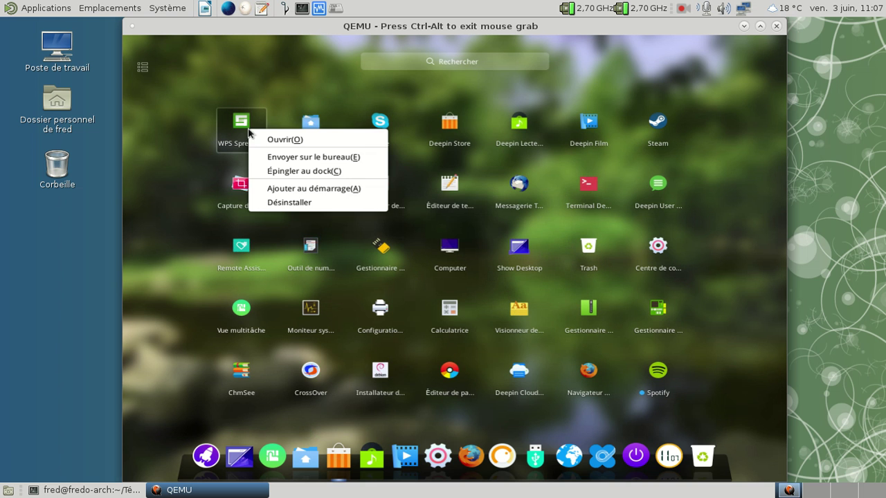
left_click(322, 202)
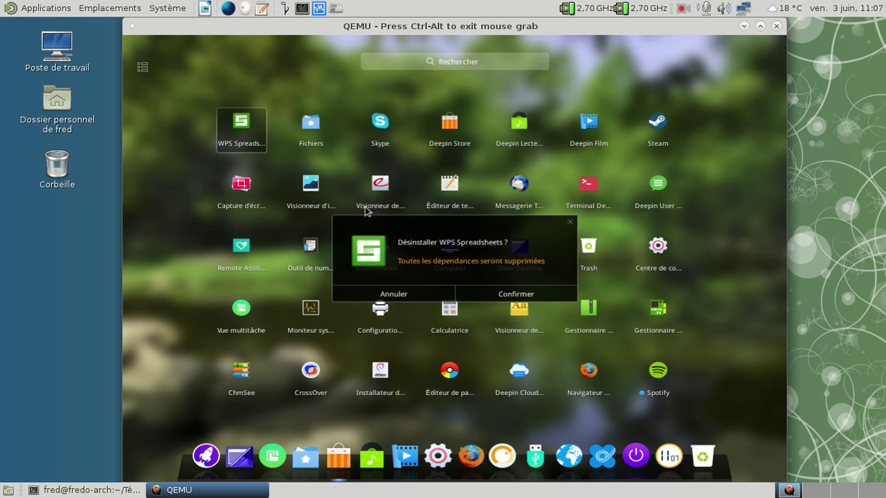
left_click(517, 295)
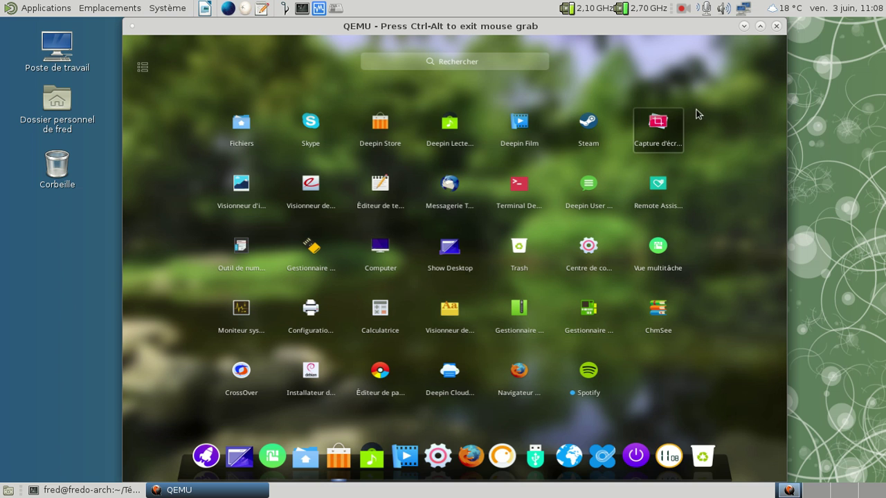
Step: Switch the launcher to the category view and browse the application groups from Internet down to Autres
left_click(142, 67)
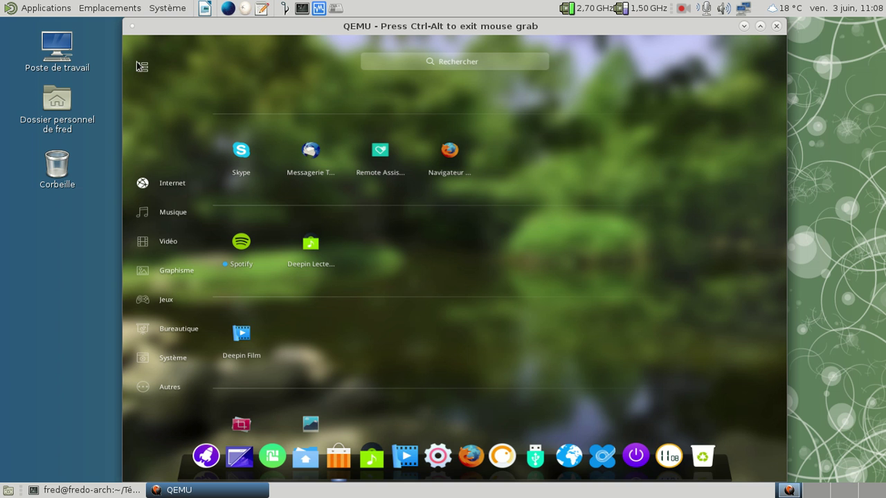
scroll(178, 166, "down", 2)
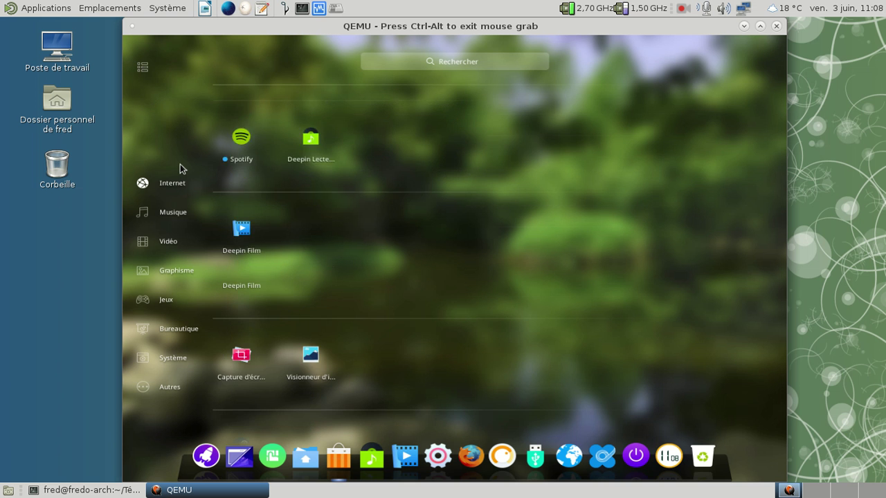
scroll(179, 168, "down", 4)
scroll(179, 168, "down", 3)
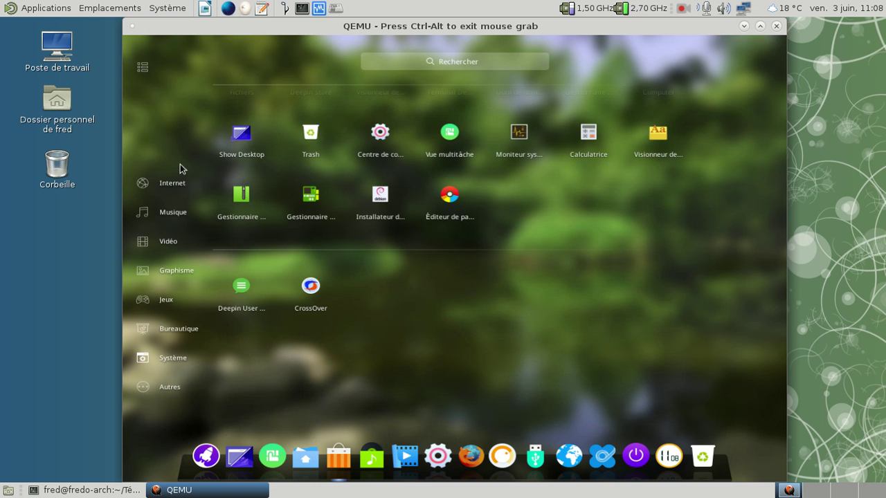
Step: Open the Debian package installer from the launcher, view its About information, and close it
left_click(378, 204)
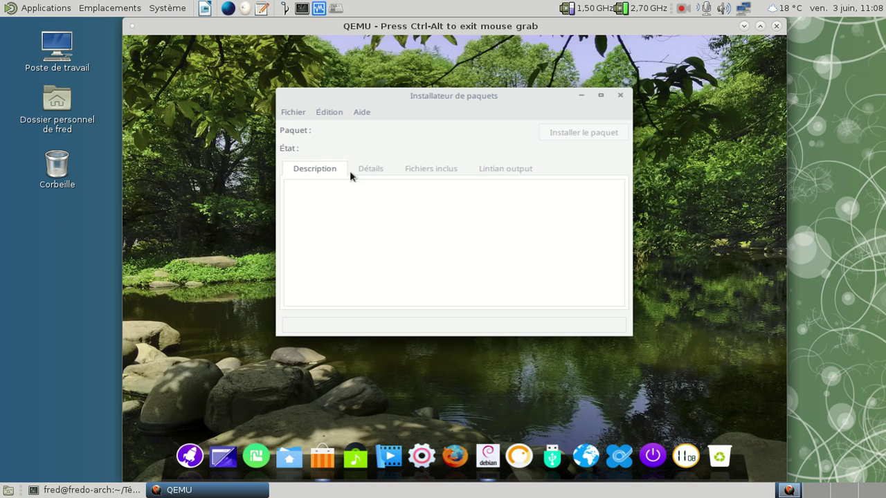
left_click(360, 113)
left_click(367, 135)
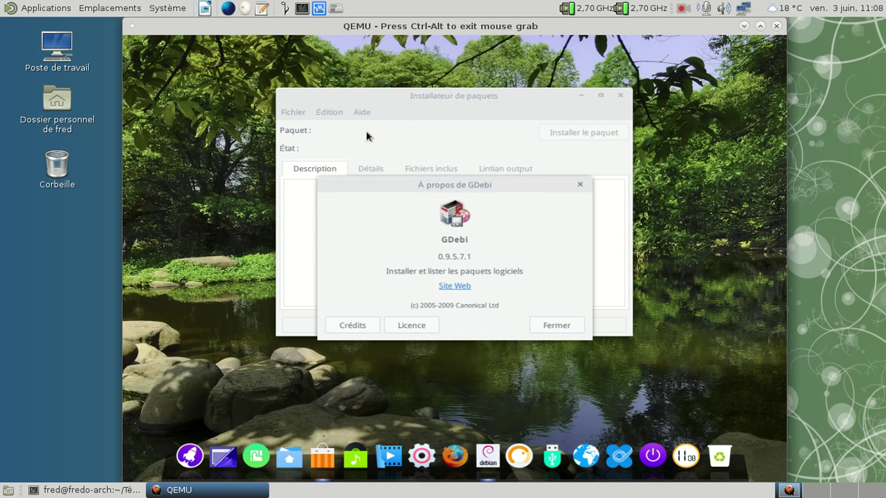
left_click(580, 184)
left_click(620, 94)
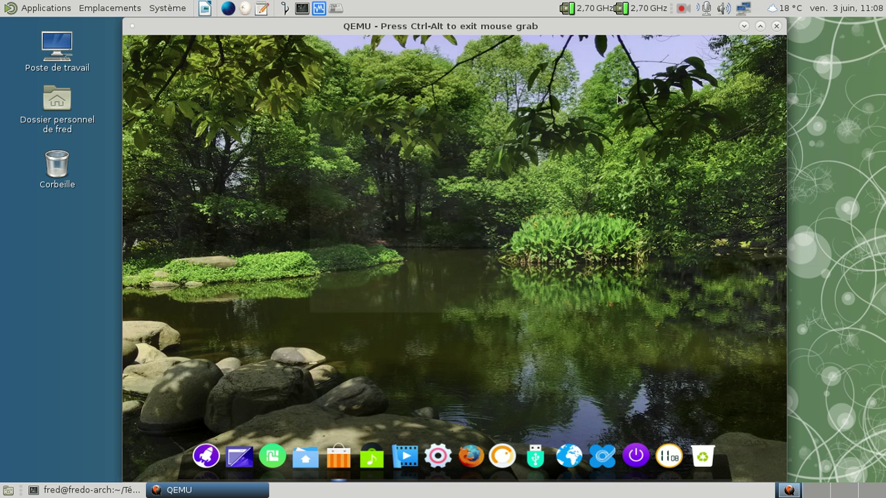
Step: Search the launcher for "synap" and clear the search
left_click(204, 459)
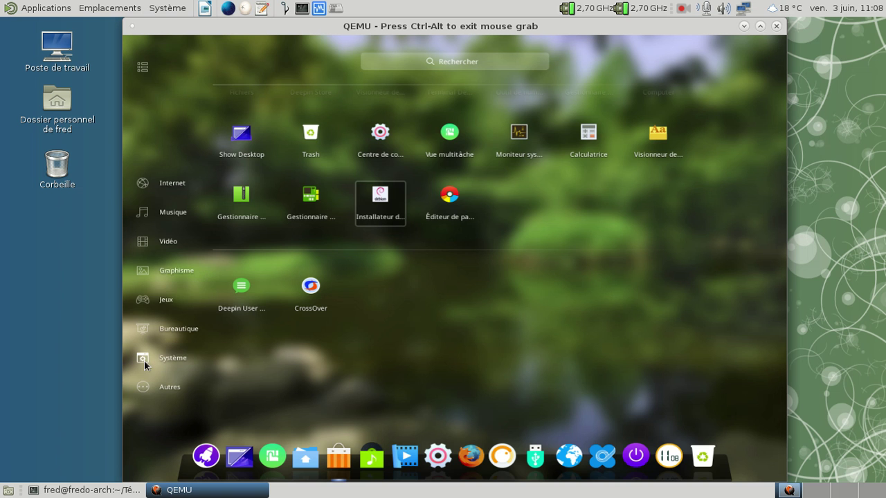
left_click(441, 62)
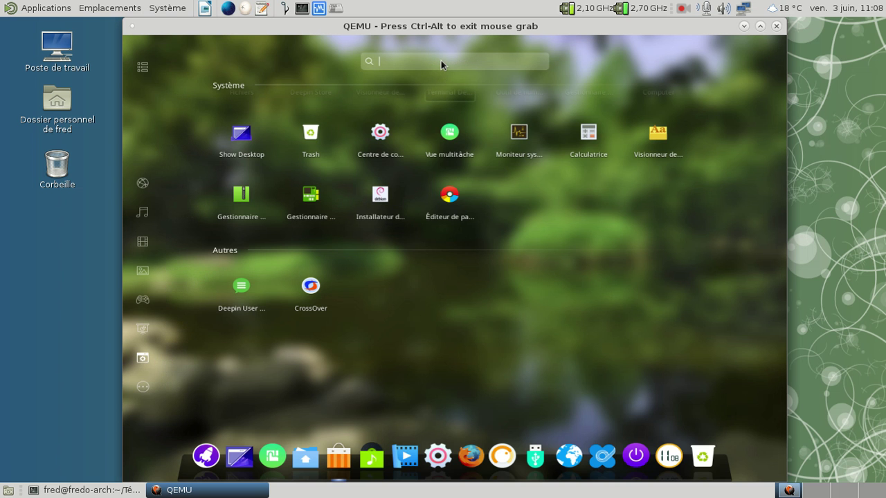
type("synap")
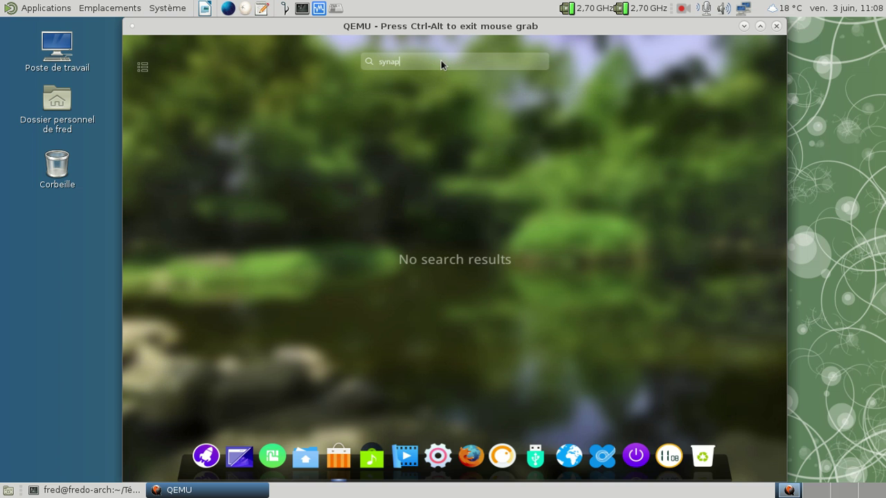
key("BackSpace")
key("BackSpace")
key("BackSpace")
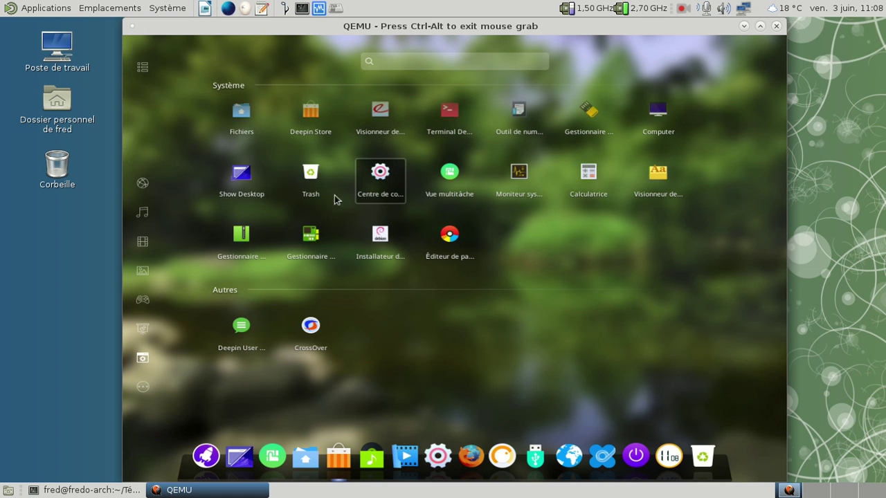
Step: Bring up the Deepin Store, search it for "Libreoffice", and install LibreOffice from its page
left_click(311, 118)
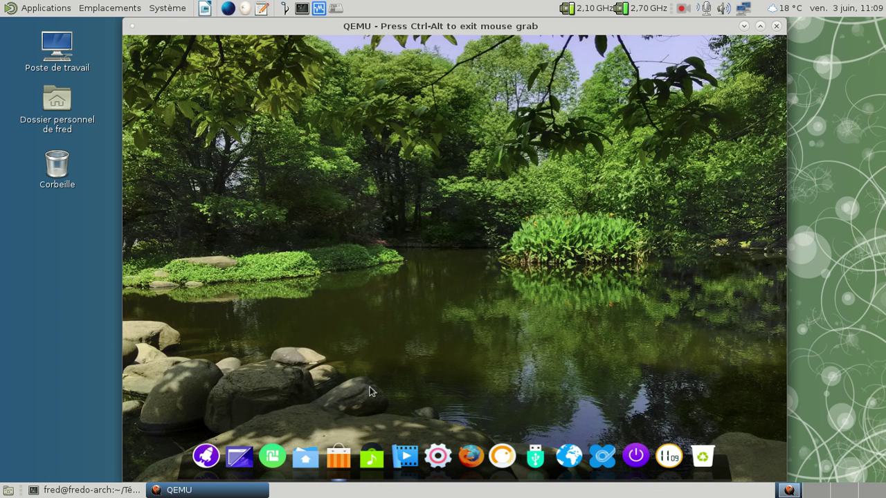
mouse_move(349, 448)
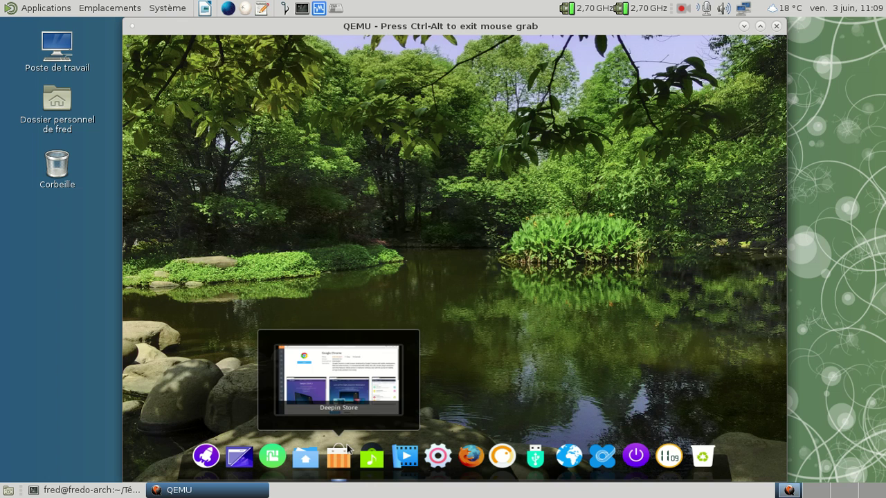
left_click(344, 377)
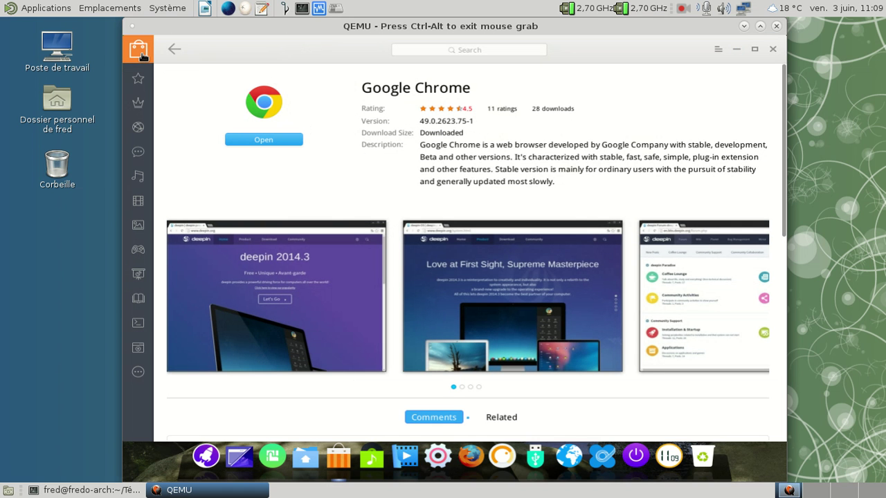
left_click(457, 48)
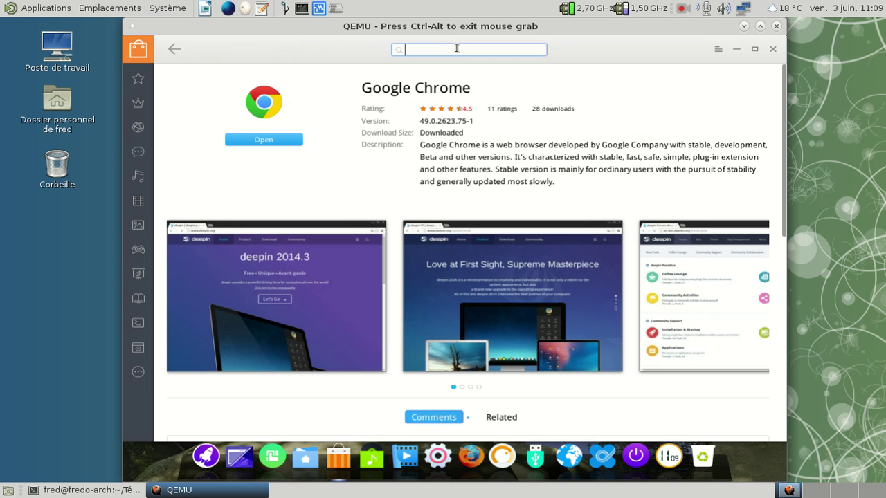
type("Libreoffice")
key("Return")
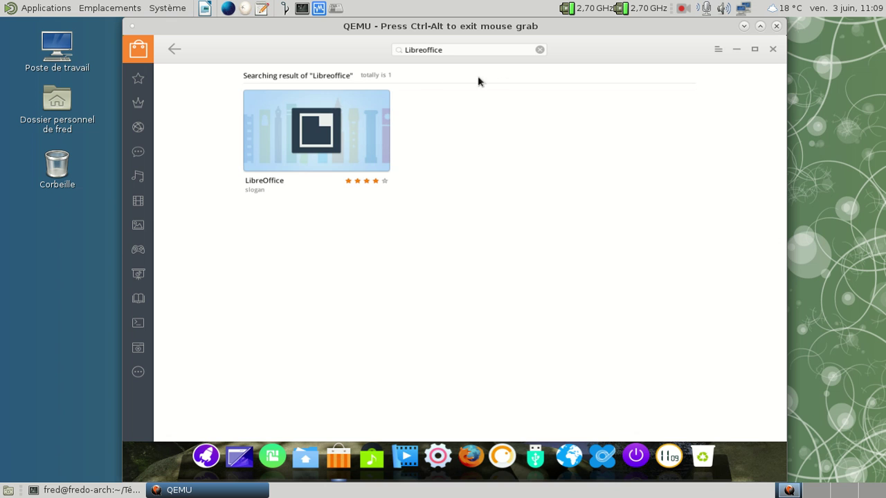
left_click(319, 122)
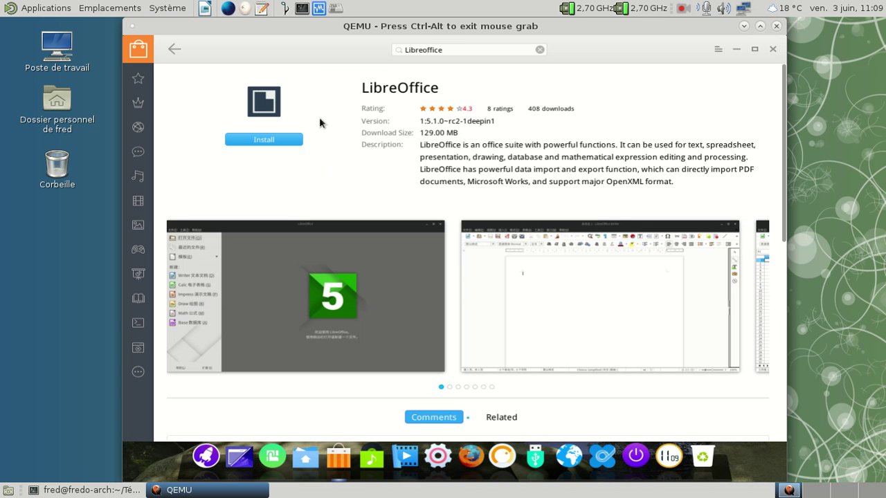
left_click(282, 140)
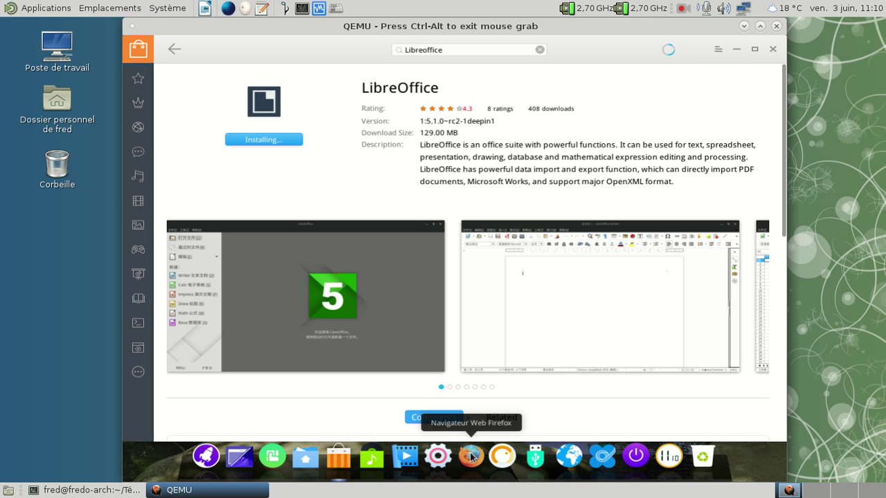
Step: Minimize the Deepin Store and open Deepin Film, showing and hiding its playlist
left_click(413, 461)
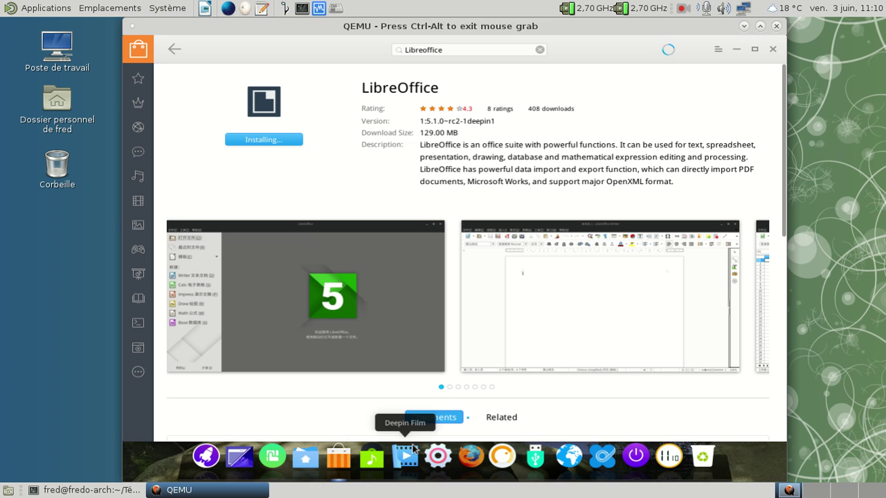
left_click(736, 48)
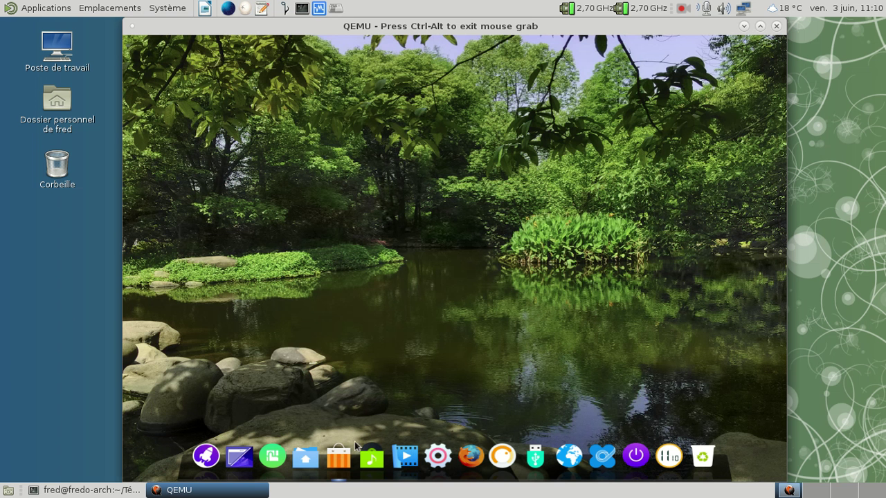
left_click(406, 456)
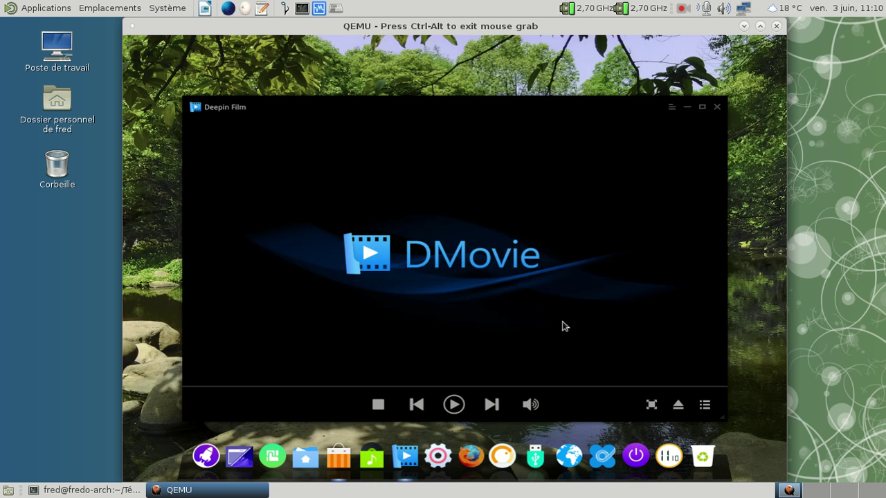
left_click(705, 405)
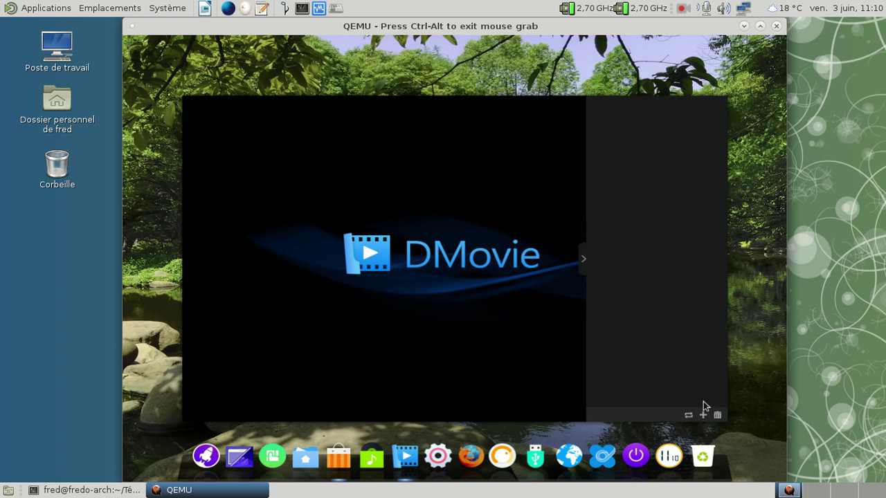
left_click(462, 315)
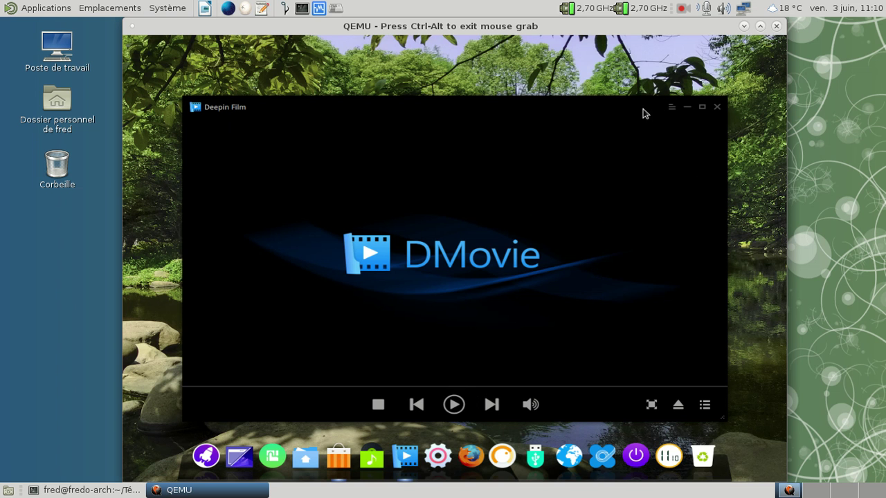
Step: Open Deepin Film's help manual and its settings, choosing to wait for the unresponsive application
left_click(670, 107)
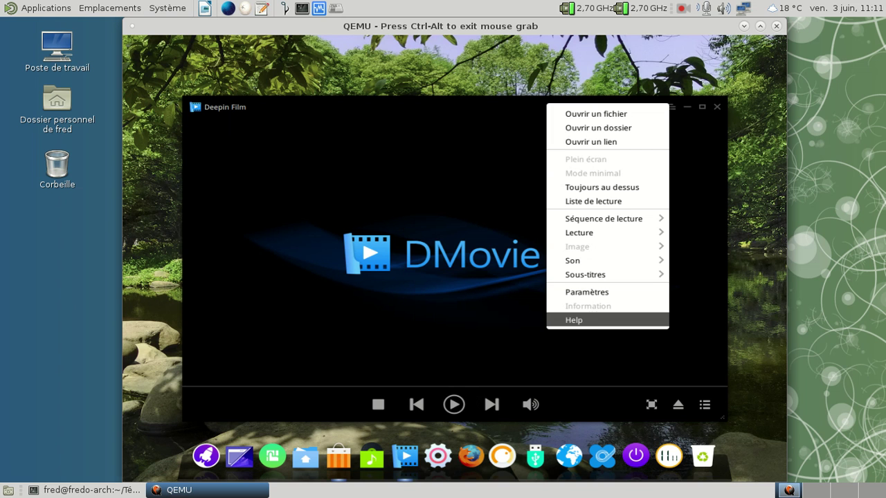
left_click(595, 322)
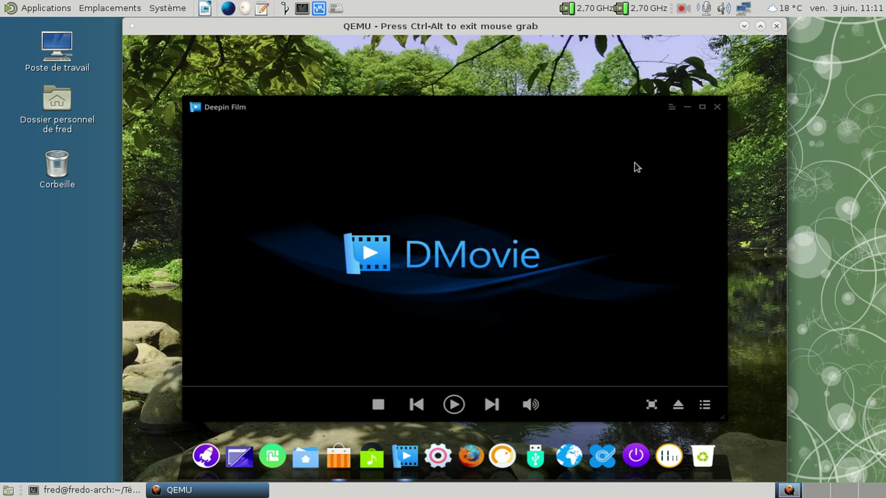
left_click(671, 108)
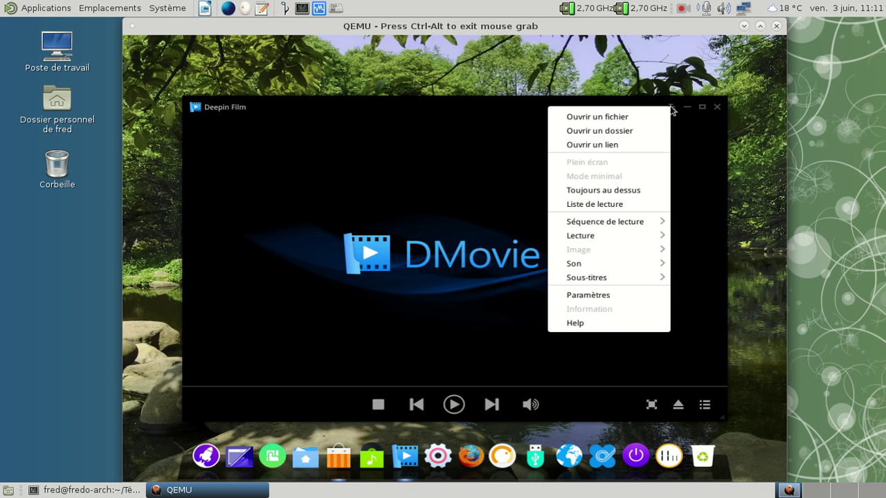
left_click(607, 296)
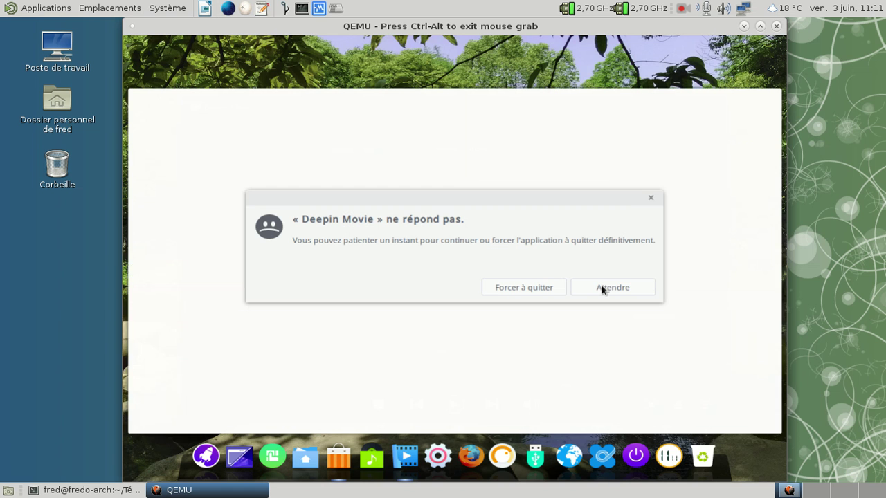
left_click(602, 290)
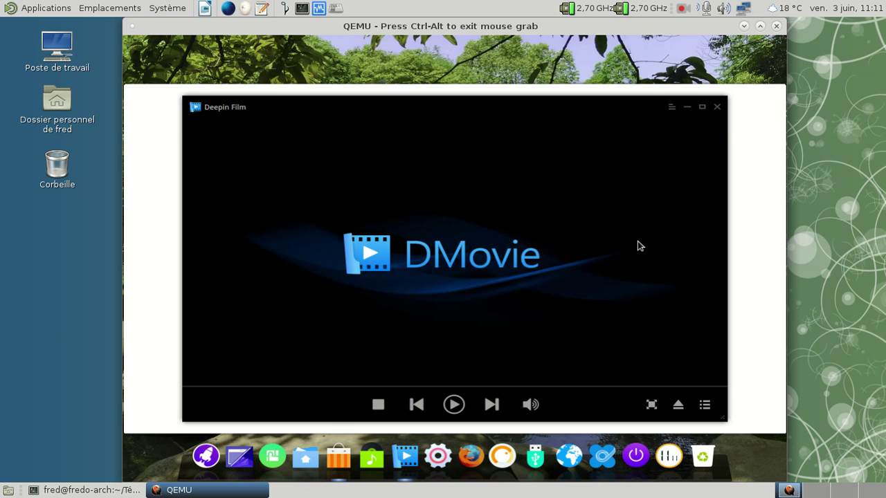
Step: View the À propos and Réglages sous-titres pages of Deepin Film's settings, closing the settings, the player and its manual
left_click(346, 291)
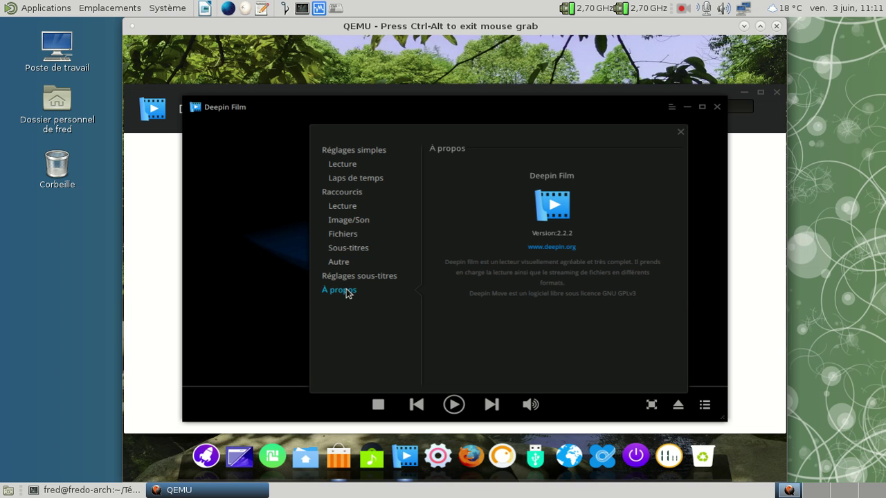
left_click(351, 279)
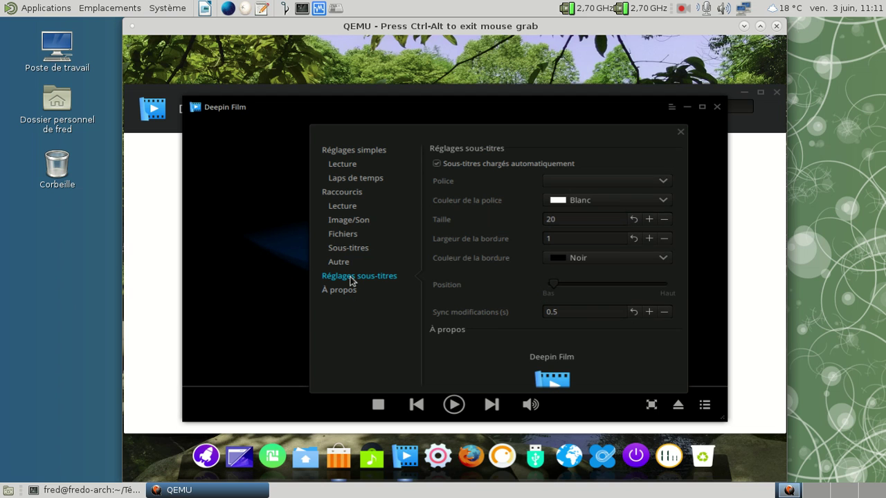
left_click(681, 134)
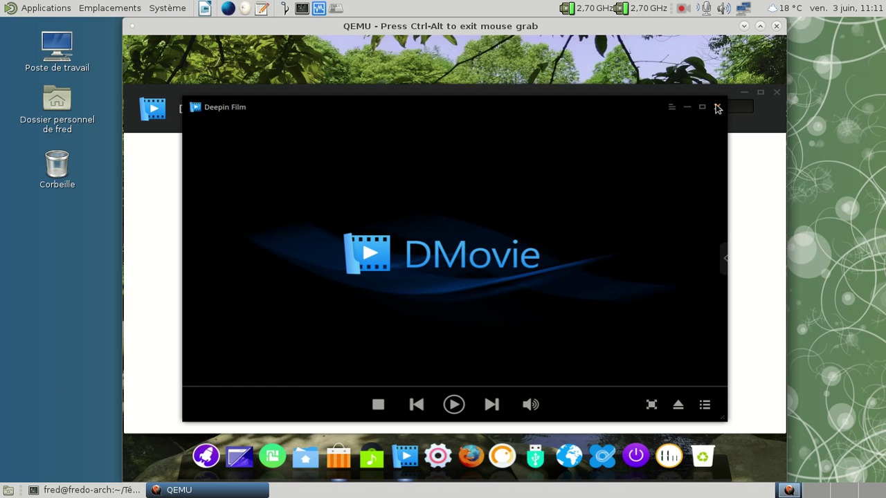
left_click(718, 107)
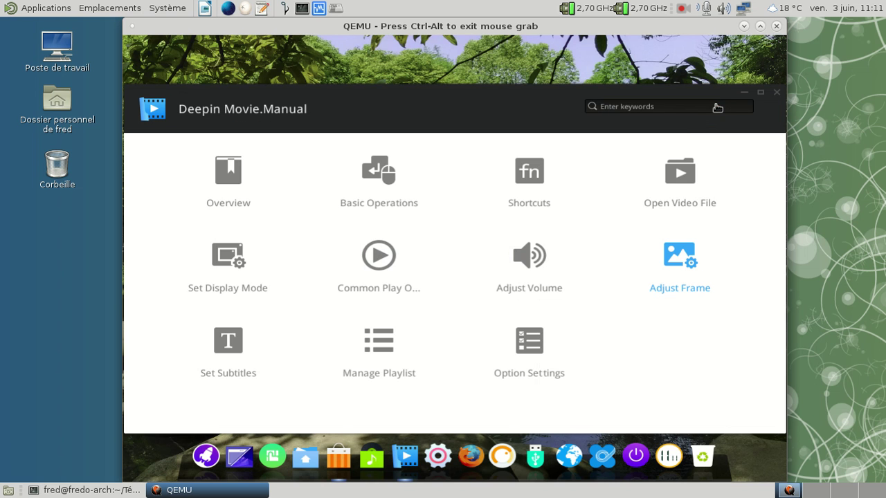
left_click(776, 93)
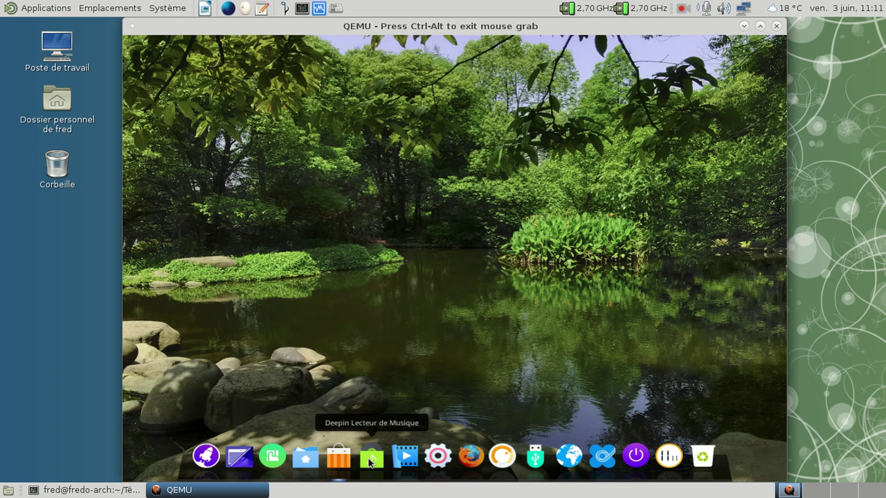
Step: Check LibreOffice's installation page in the Deepin Store, view the store's main menu, and minimize the store
left_click(370, 462)
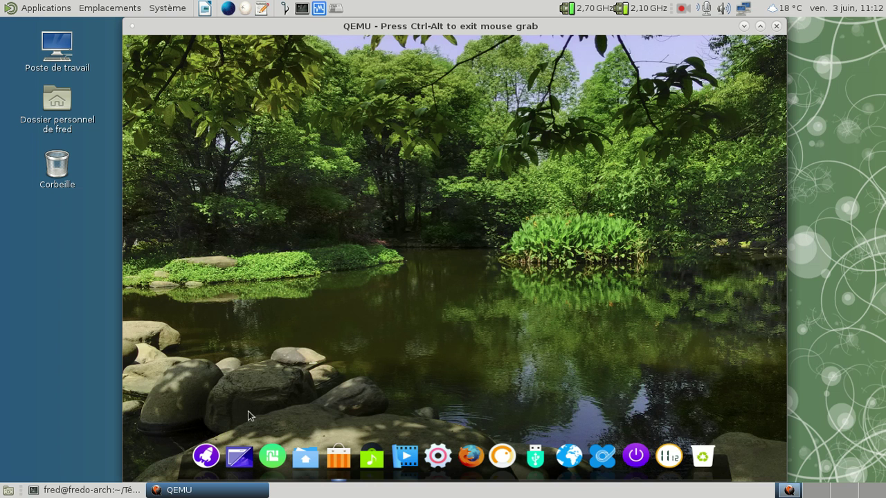
left_click(340, 466)
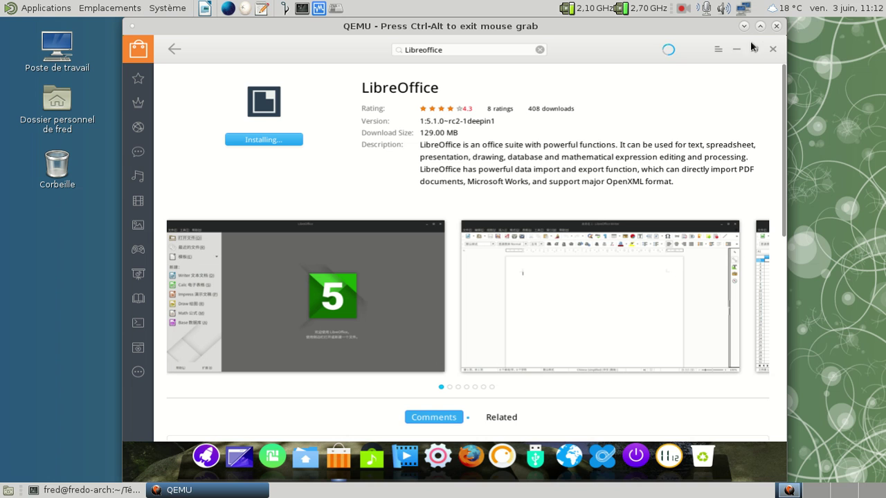
left_click(718, 49)
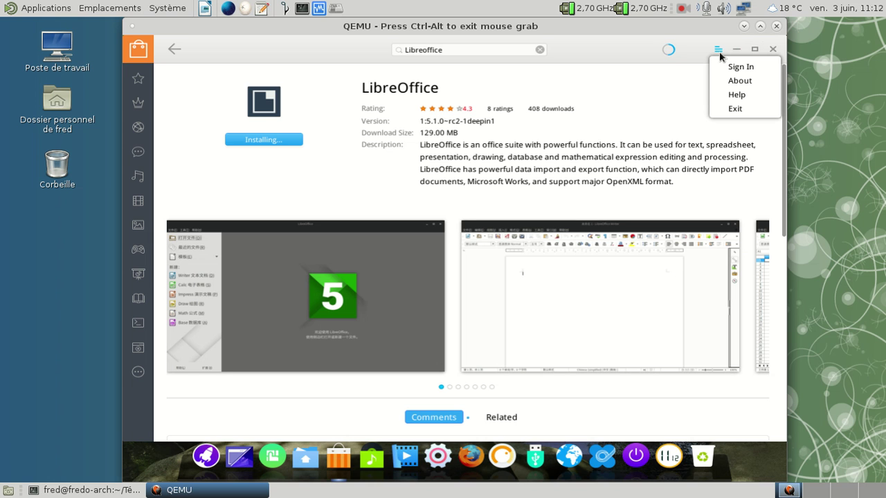
left_click(718, 48)
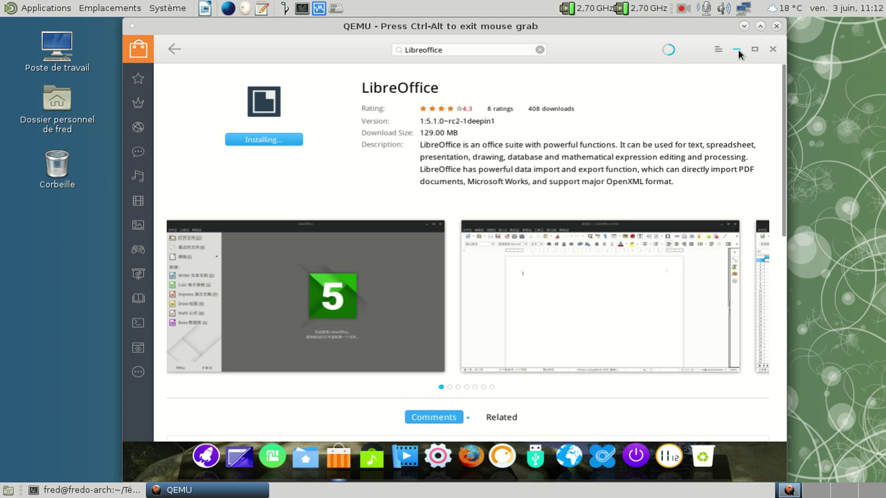
left_click(738, 49)
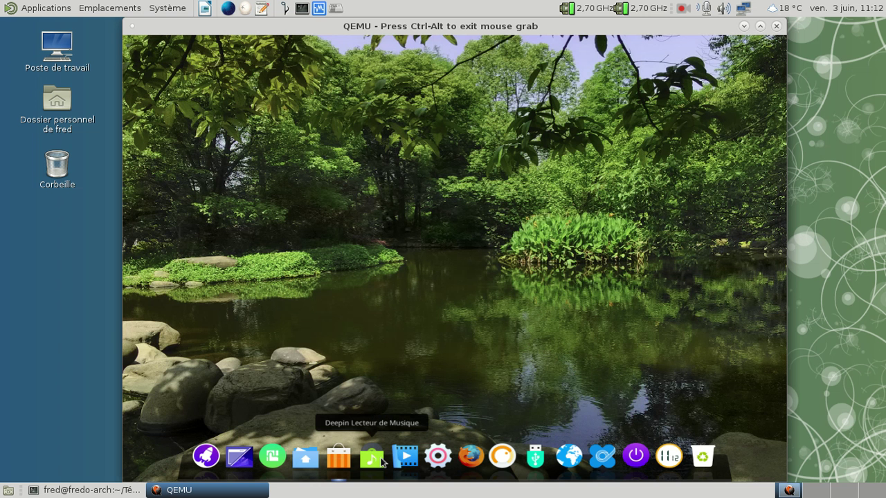
Step: Open Deepin Musique, page through its introduction slides, and start the player from the last one
left_click(379, 463)
left_click(374, 456)
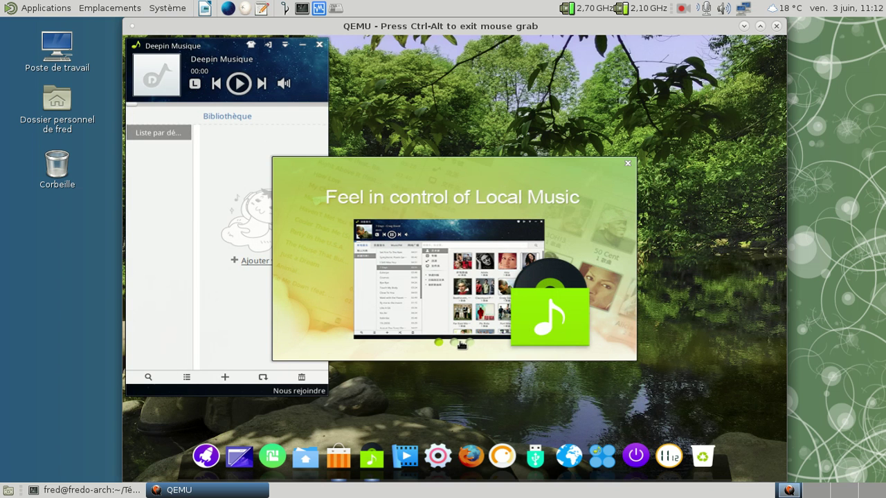
left_click(456, 342)
left_click(472, 343)
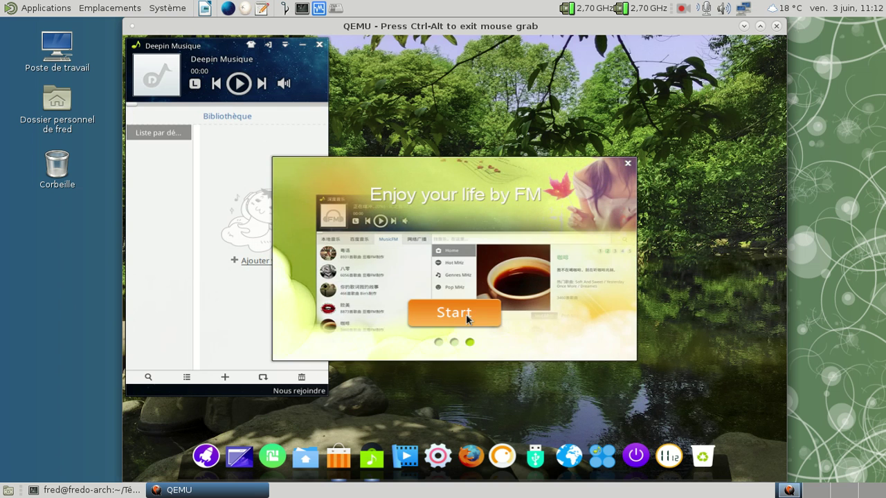
left_click(465, 315)
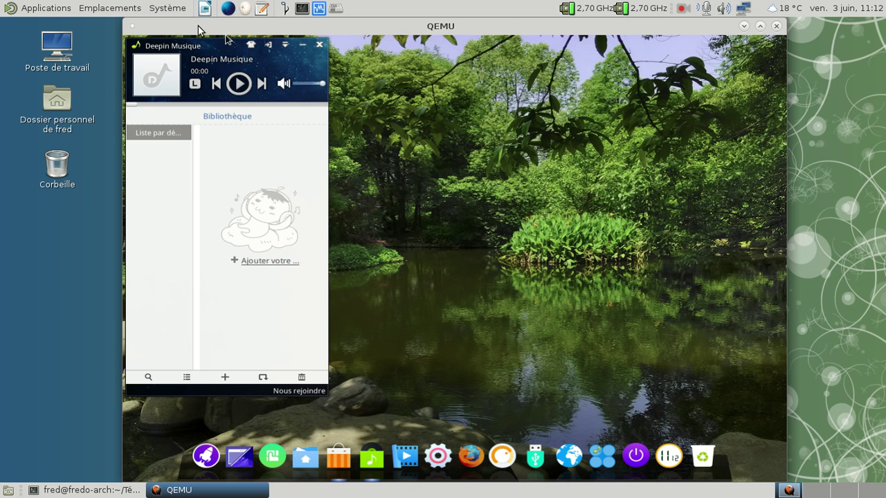
Step: Move the Deepin Musique window away from the screen edge and view the Général and À propos pages of its preferences
left_click_drag(247, 55, 394, 69)
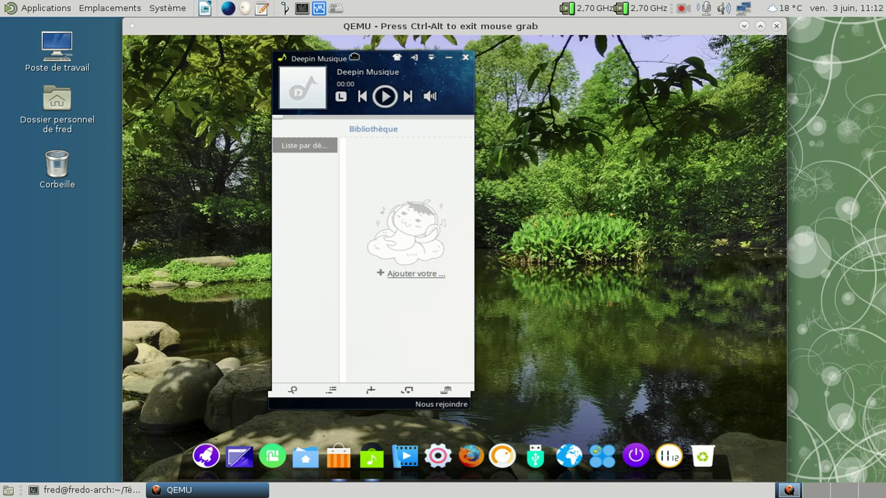
left_click(430, 60)
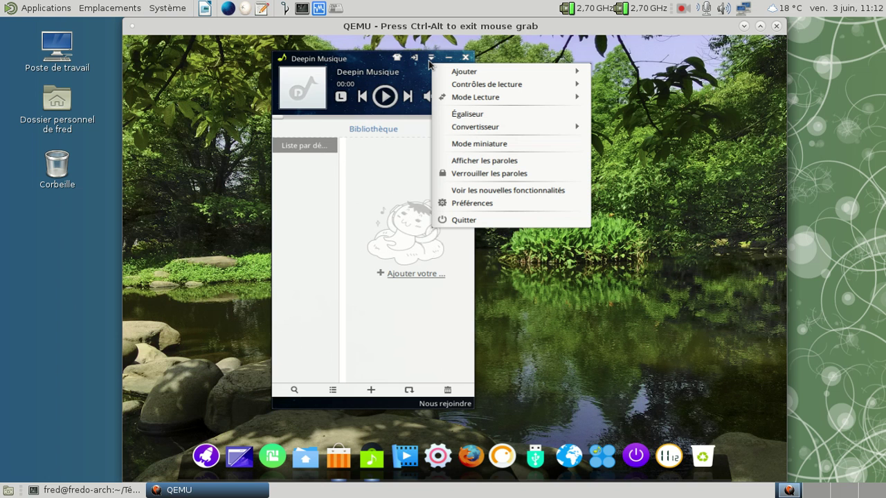
left_click(477, 205)
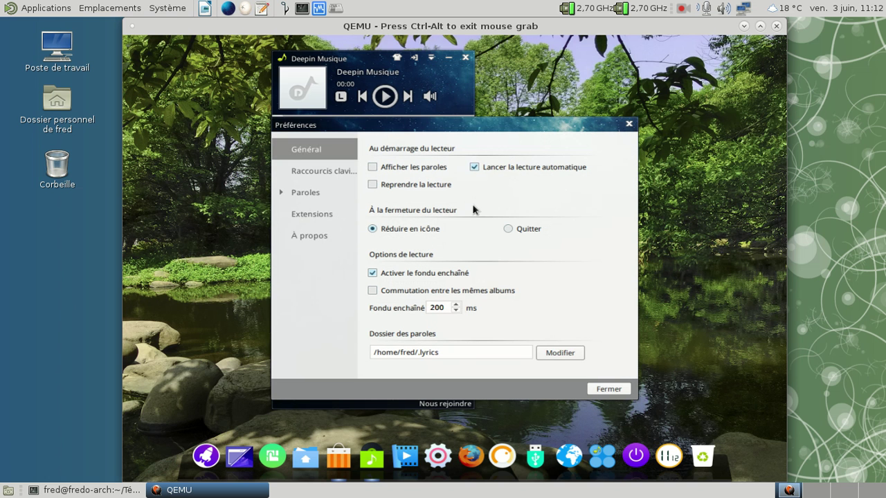
left_click(326, 236)
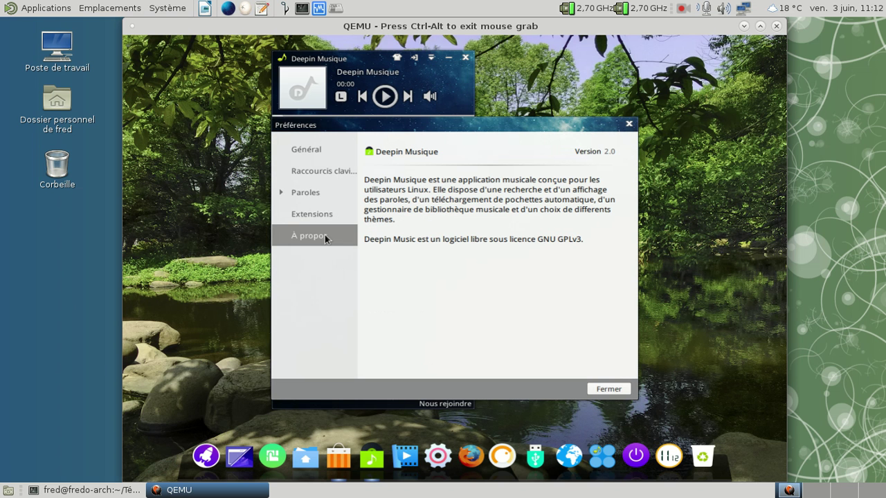
left_click(608, 389)
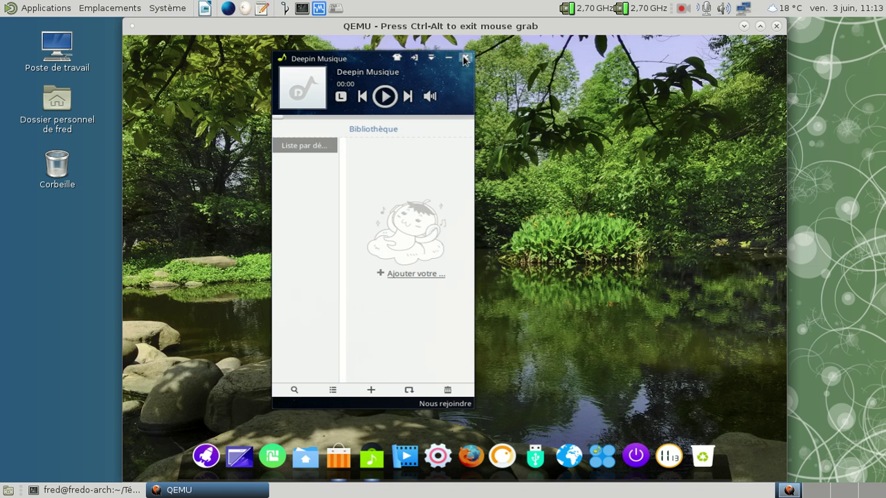
Step: Expand Deepin Musique to its full library view and close the player with the Quitter option
left_click(416, 58)
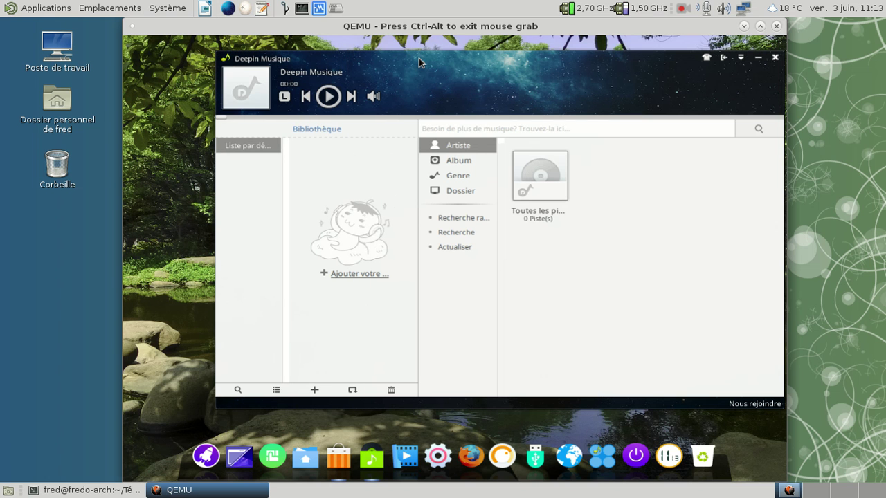
left_click(775, 58)
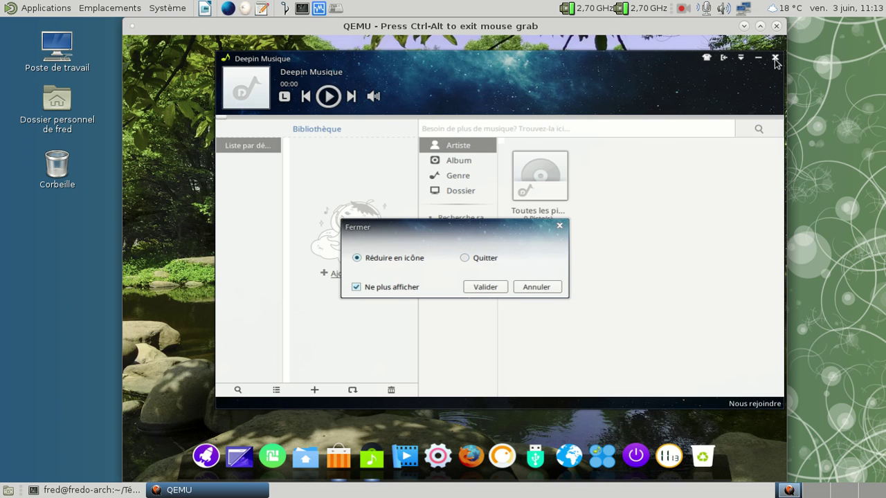
left_click(483, 259)
left_click(488, 286)
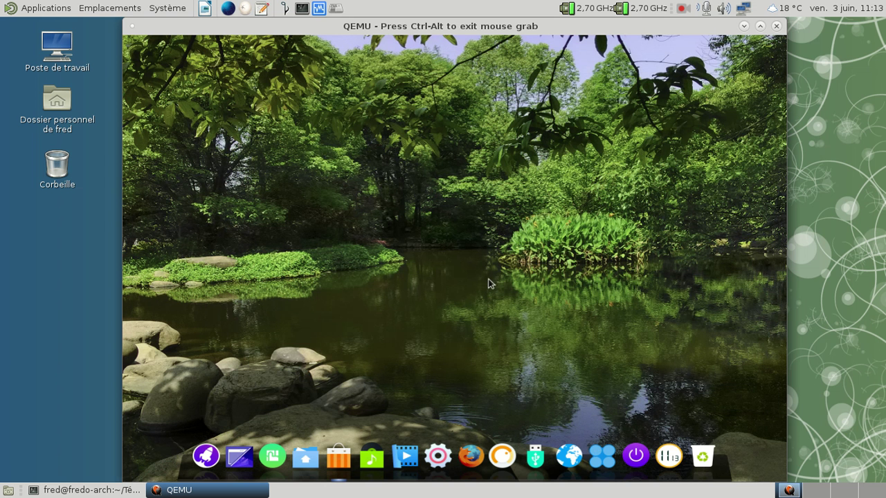
Step: Check LibreOffice's installation page in the Deepin Store and browse the launcher's Internet, Musique, Vidéo and Graphisme categories
left_click(337, 457)
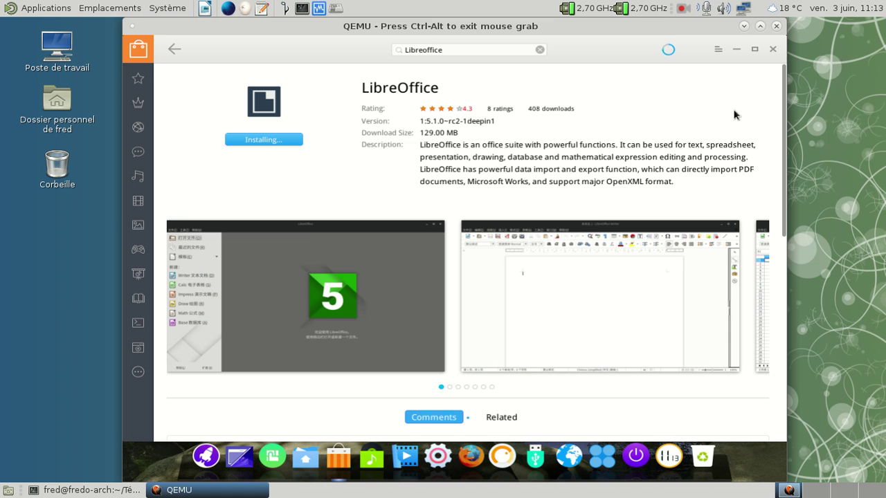
left_click(738, 50)
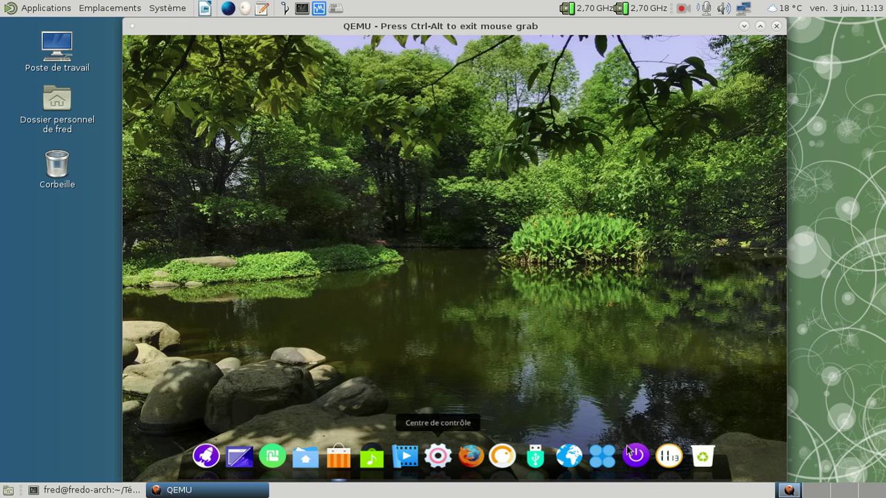
left_click(206, 456)
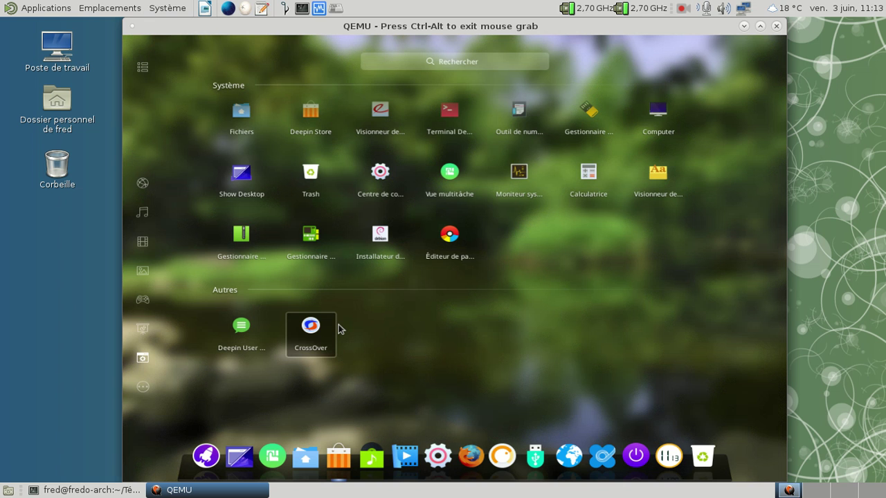
mouse_move(149, 184)
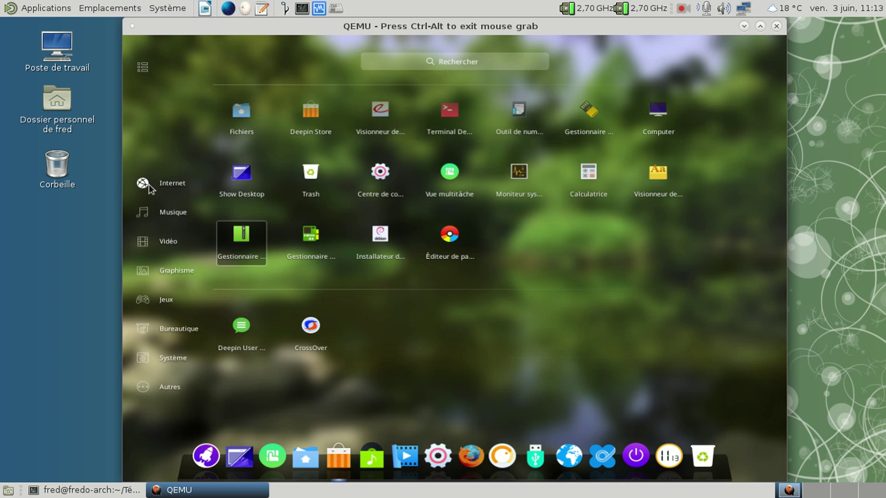
left_click(149, 185)
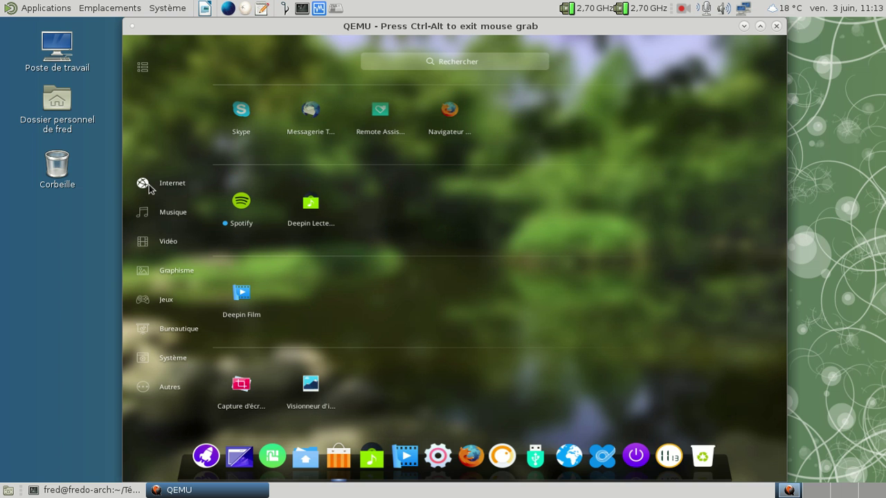
left_click(148, 213)
left_click(147, 241)
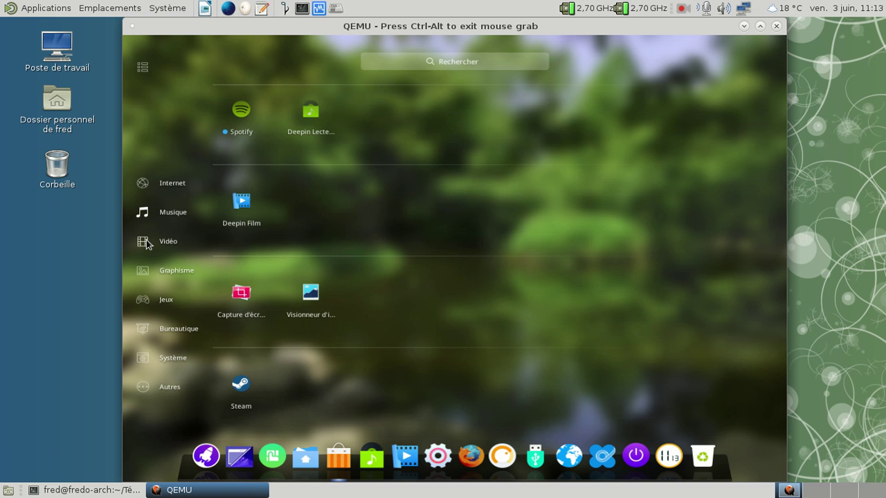
left_click(142, 277)
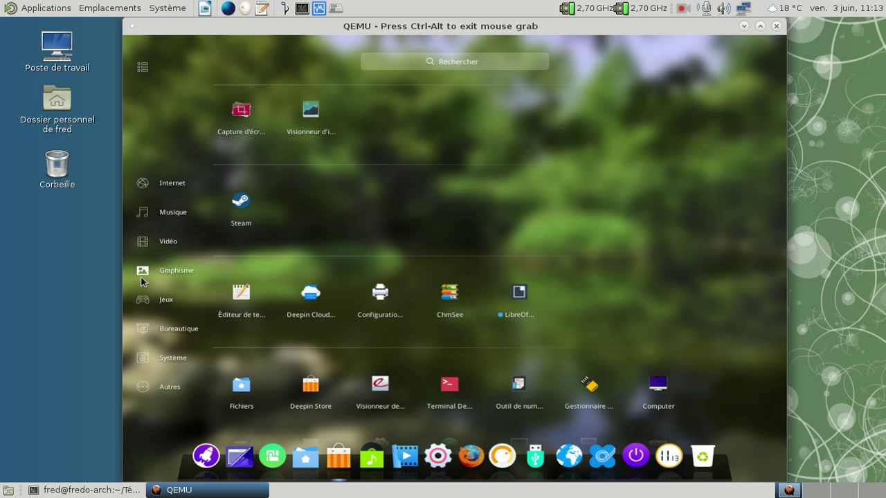
Step: Open the text editor from the Bureautique category, view its À propos information, and close the editor
left_click(240, 291)
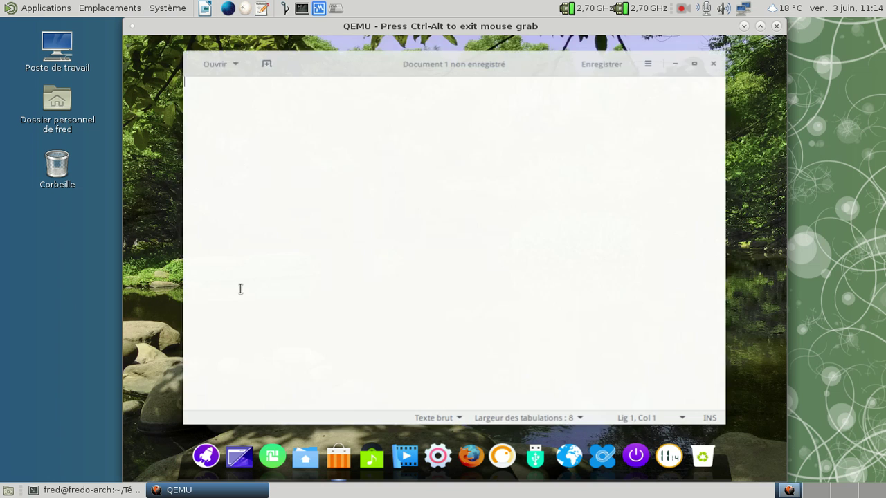
left_click(652, 57)
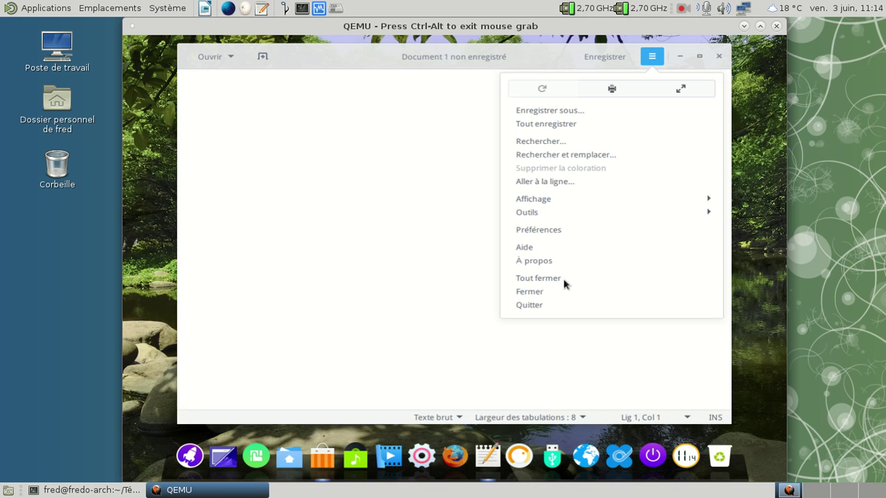
left_click(546, 262)
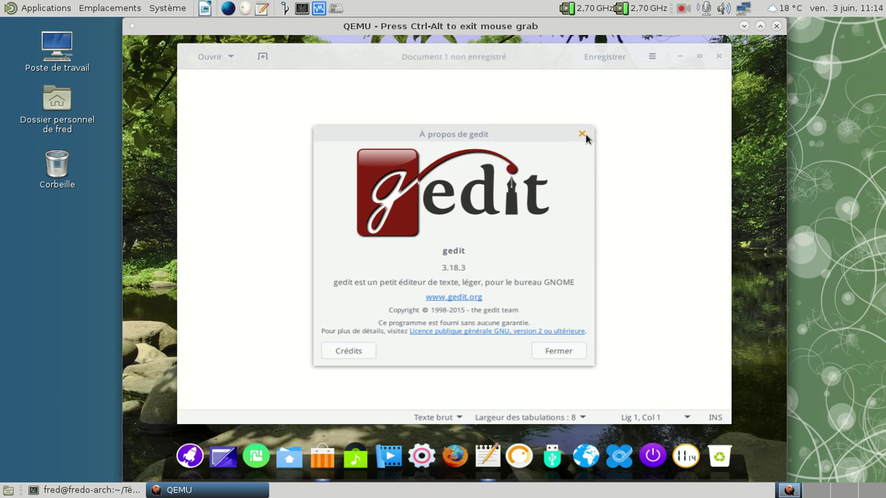
left_click(585, 136)
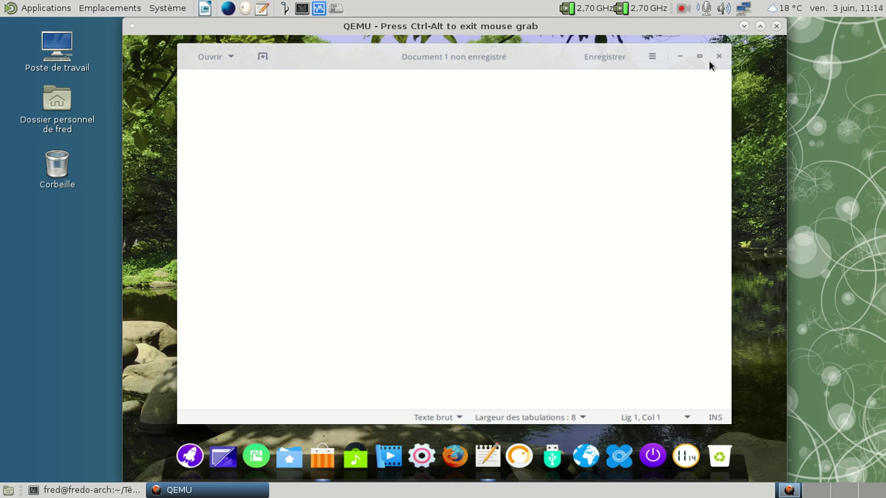
left_click(719, 56)
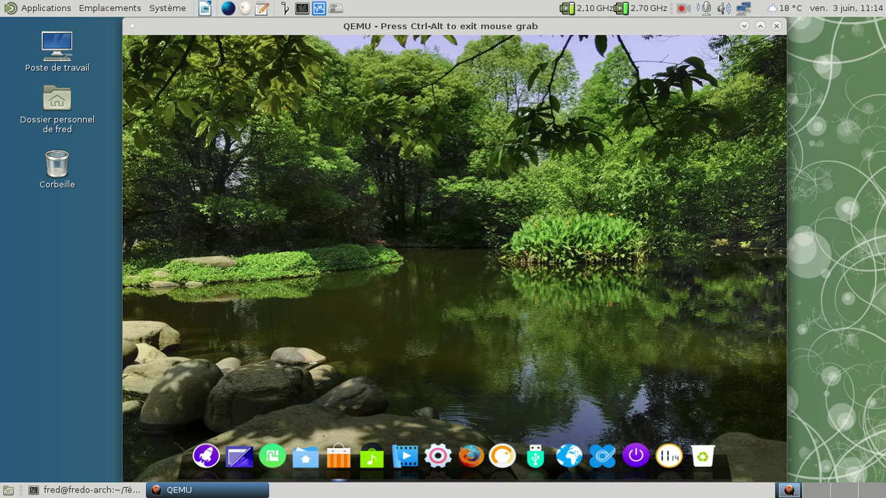
Step: Switch the launcher from categories to the ungrouped list and look through all installed applications
left_click(206, 458)
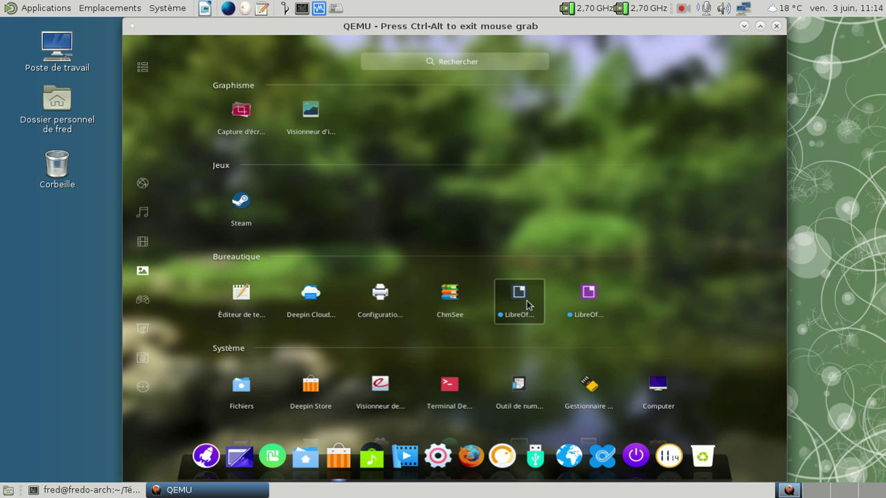
left_click(145, 68)
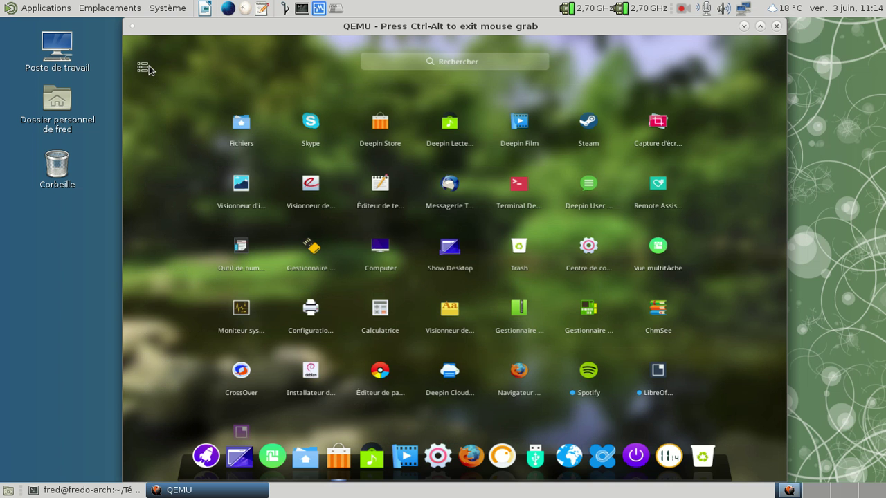
scroll(621, 313, "down", 1)
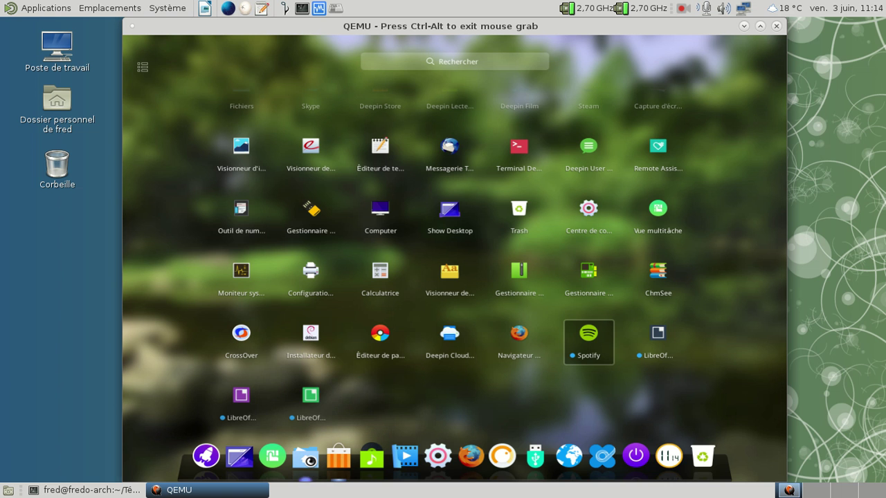
Step: Bring up the Deepin Store and browse the applications in its video category down to the end
left_click(337, 457)
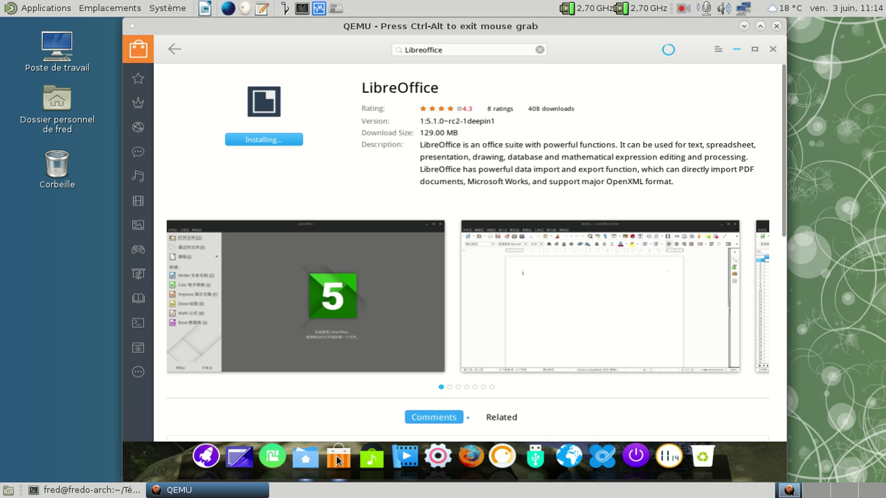
left_click(137, 203)
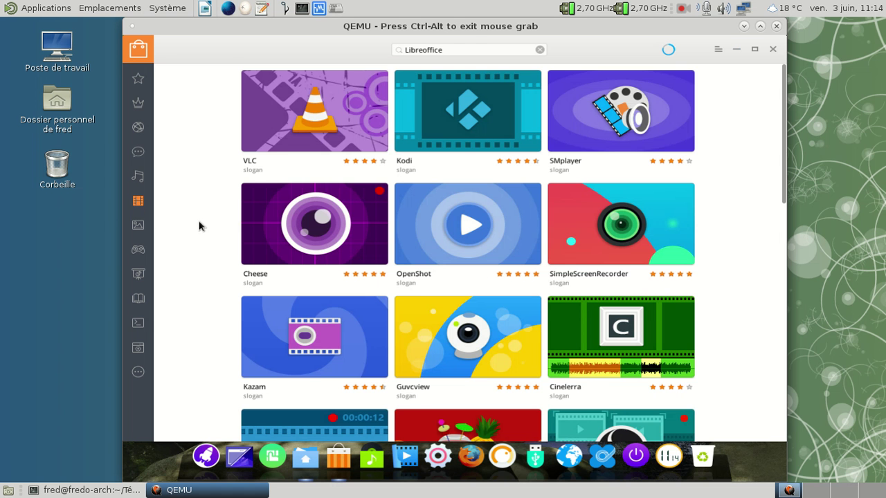
scroll(199, 225, "down", 5)
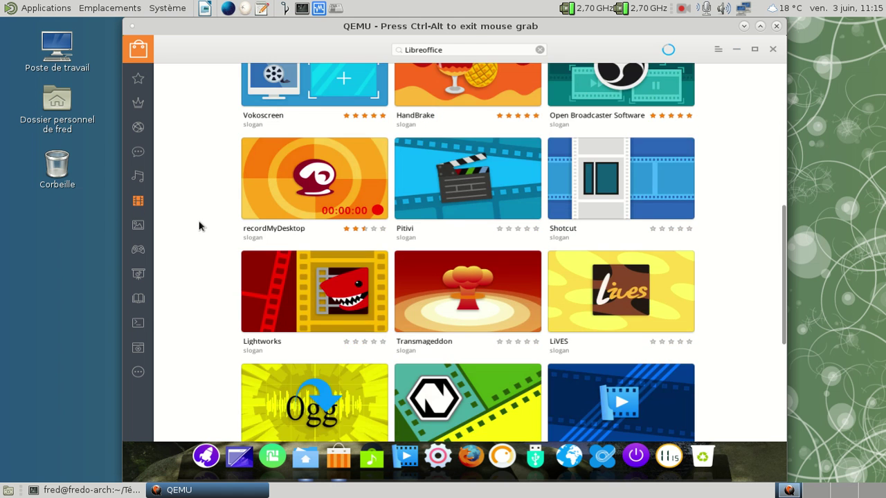
scroll(199, 226, "down", 4)
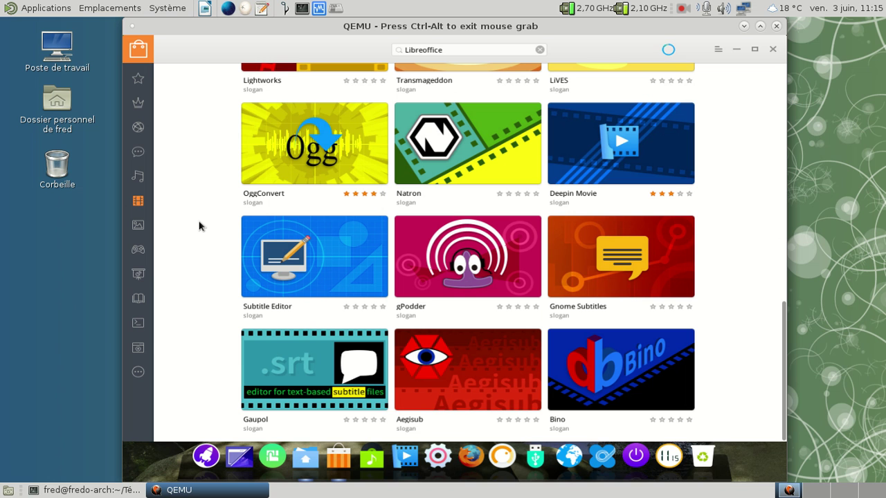
Step: Look through the Deepin Store's miscellaneous category and browse the applications in its system tools category
left_click(137, 373)
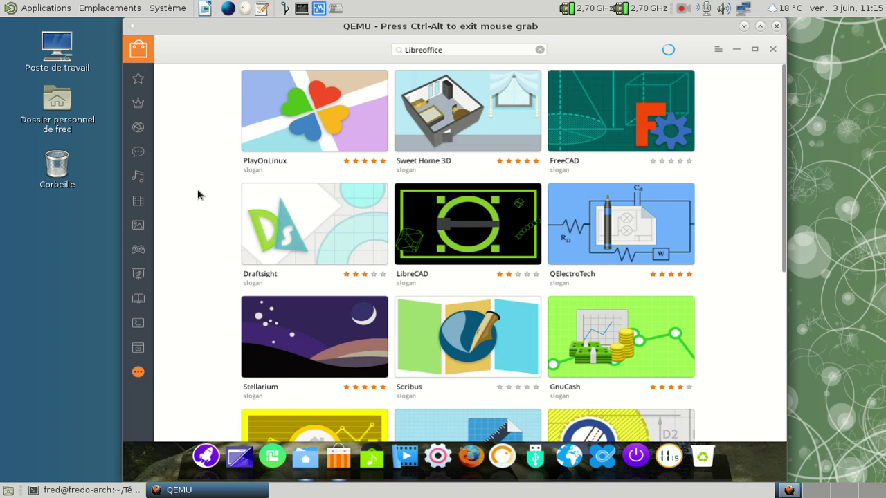
left_click(138, 350)
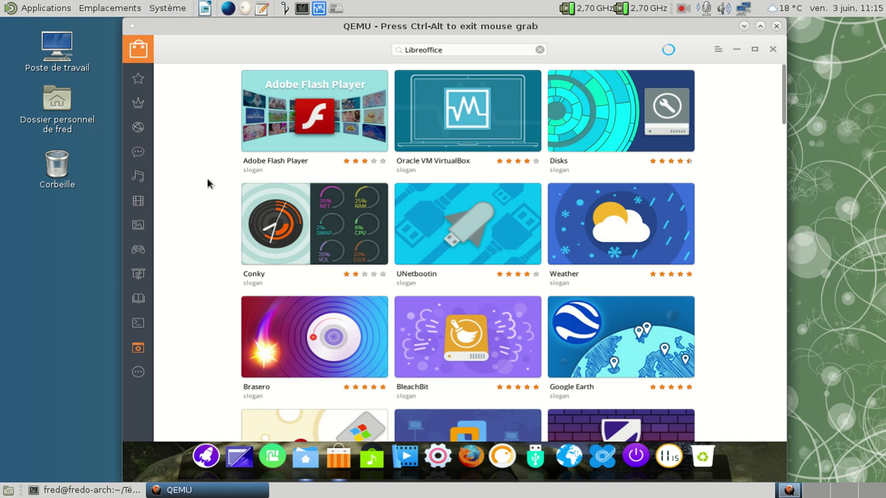
mouse_move(279, 129)
scroll(221, 158, "down", 5)
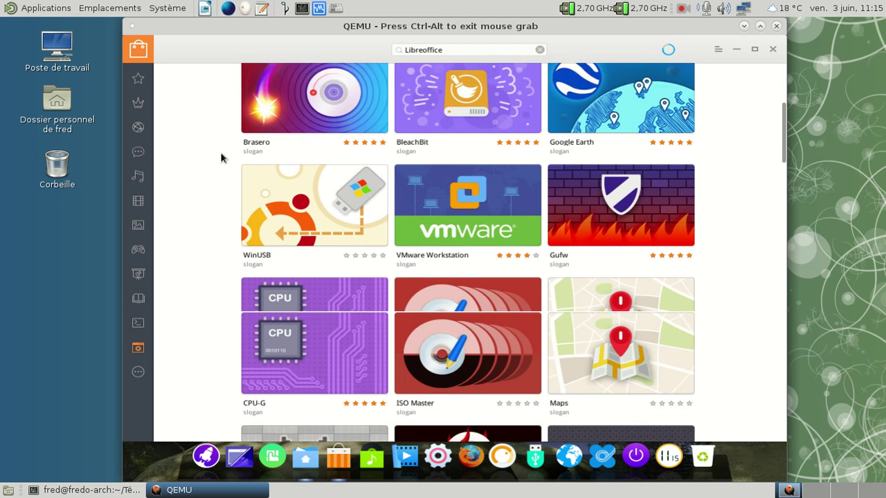
scroll(221, 158, "down", 5)
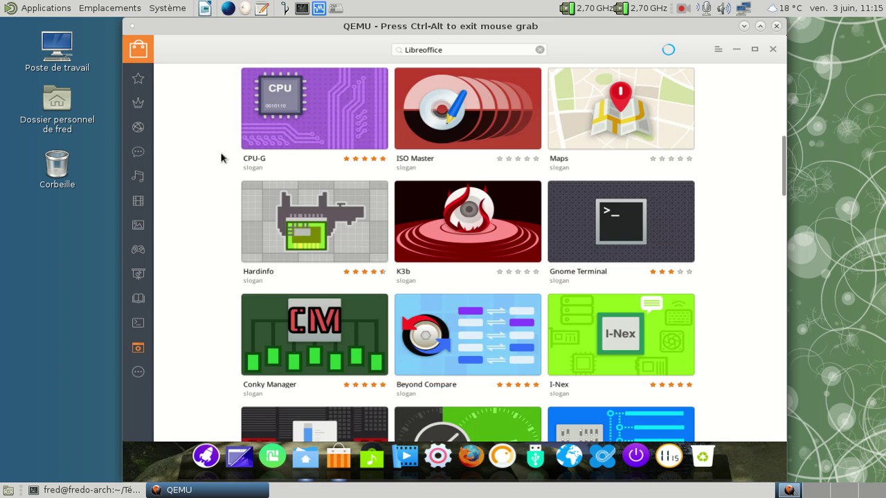
scroll(221, 158, "down", 6)
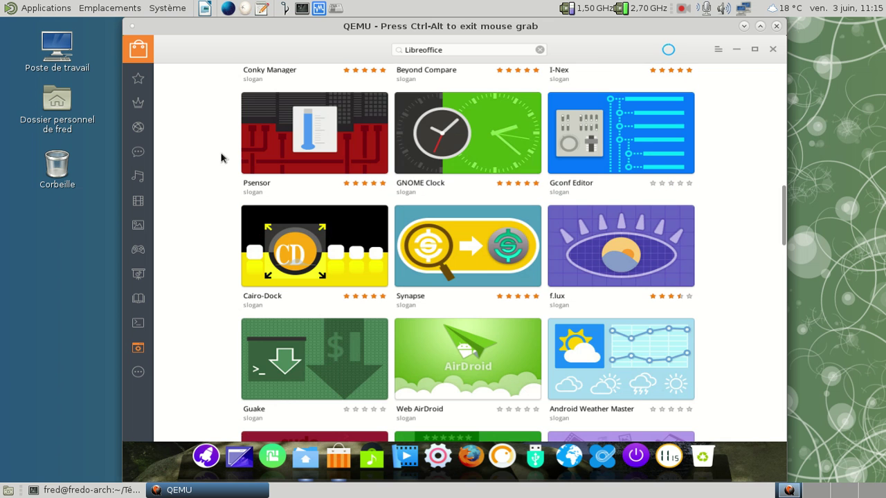
scroll(220, 158, "down", 4)
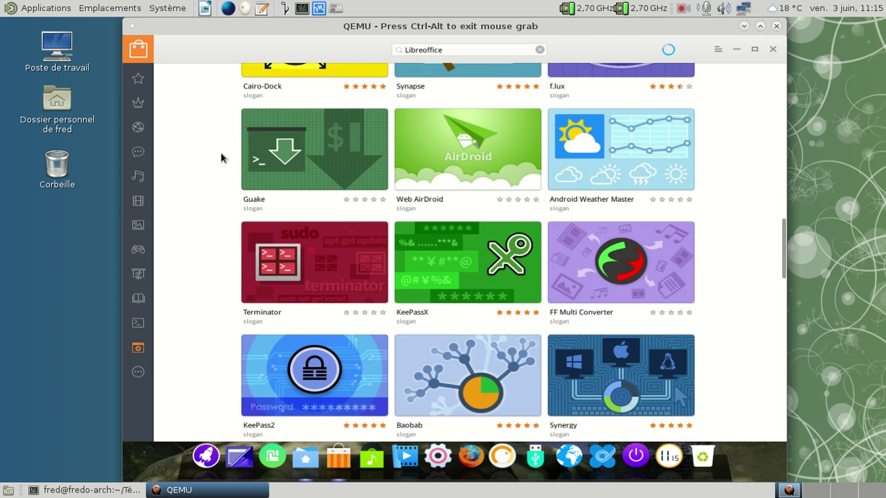
scroll(220, 158, "down", 2)
scroll(220, 158, "down", 2)
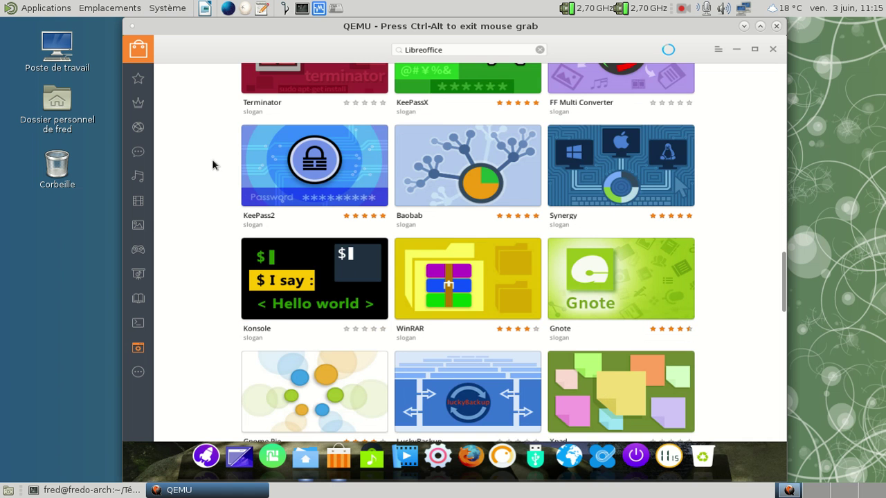
Step: Look at the Deepin Store's Game category and browse the applications in its graphics category
left_click(138, 250)
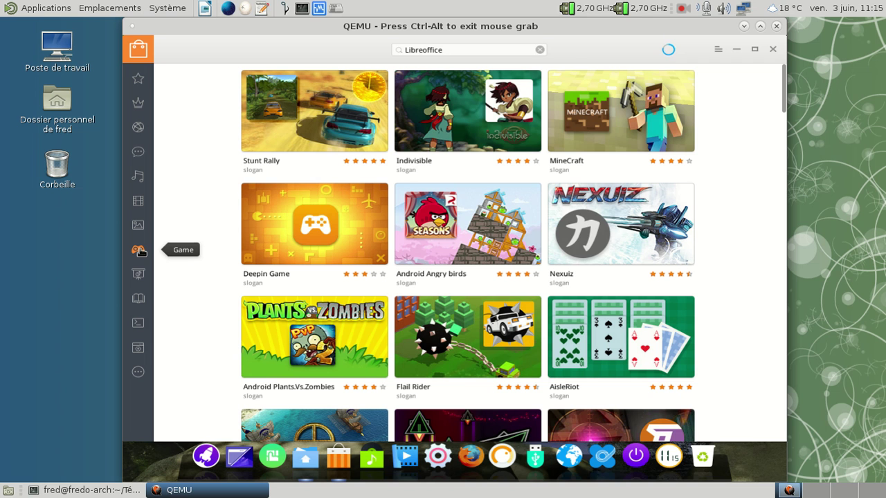
mouse_move(460, 238)
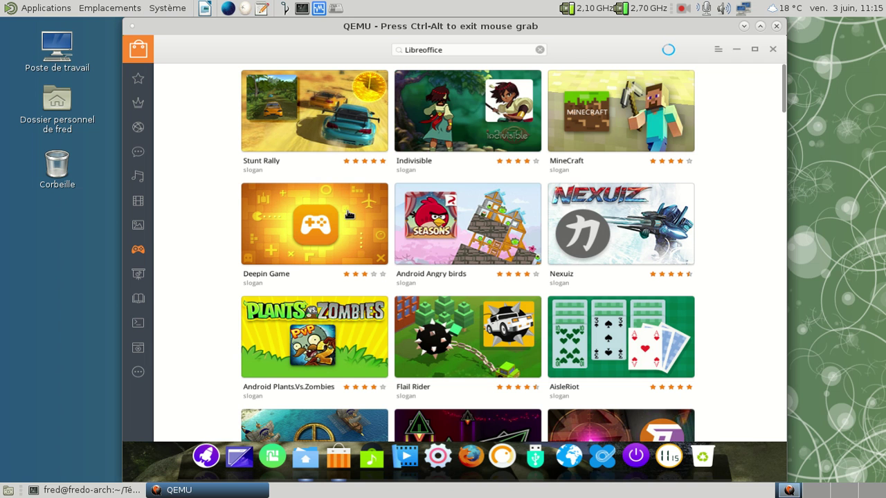
mouse_move(349, 214)
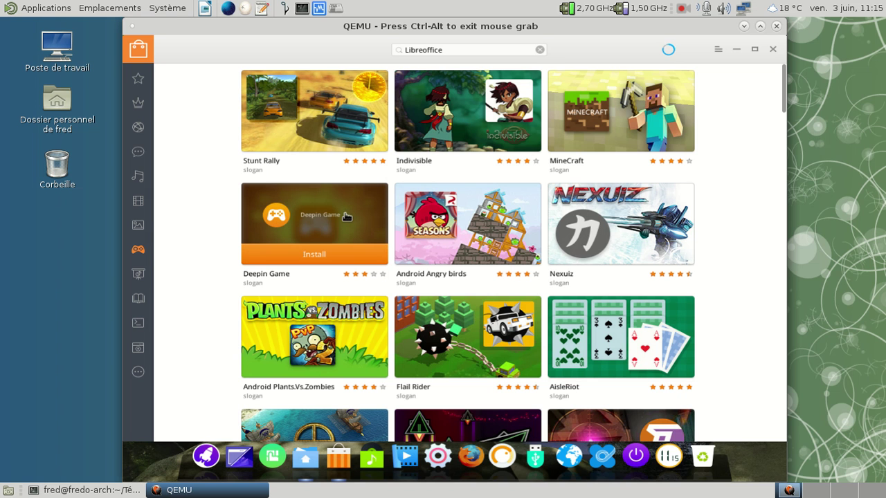
left_click(140, 227)
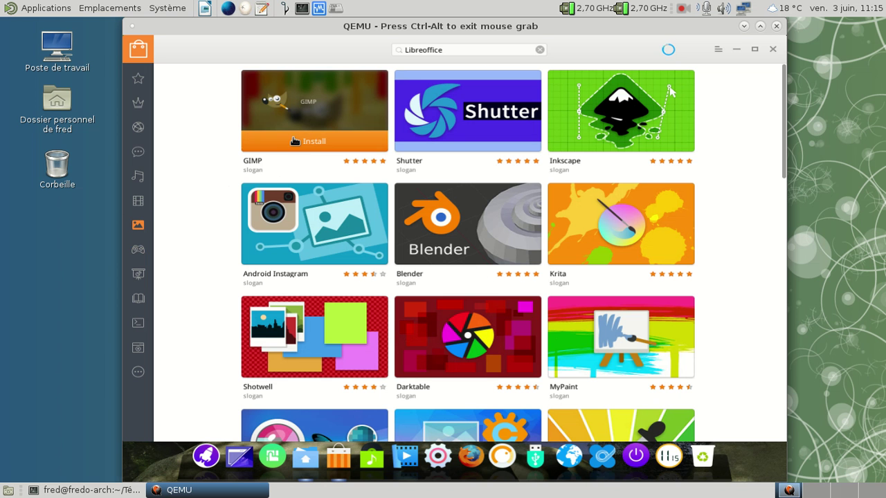
scroll(212, 214, "down", 1)
scroll(211, 214, "down", 4)
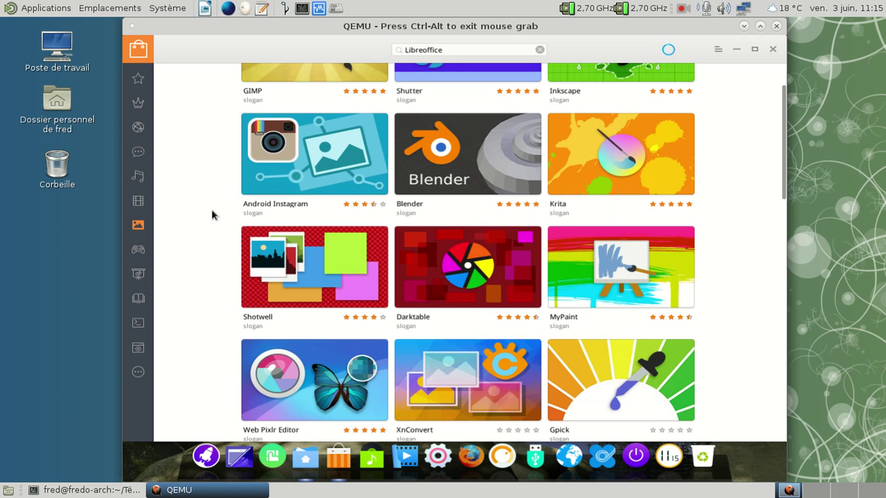
scroll(211, 215, "down", 2)
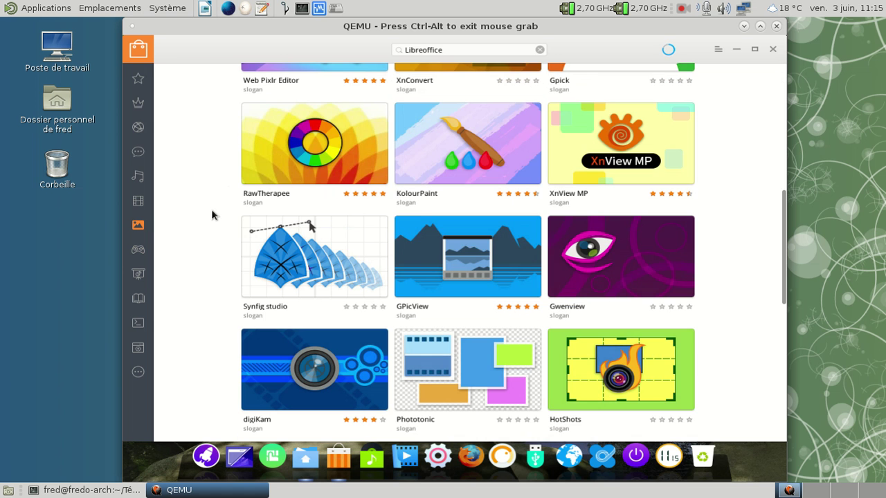
Step: Browse the Deepin Store's Video, music, Chat and internet application categories
left_click(138, 200)
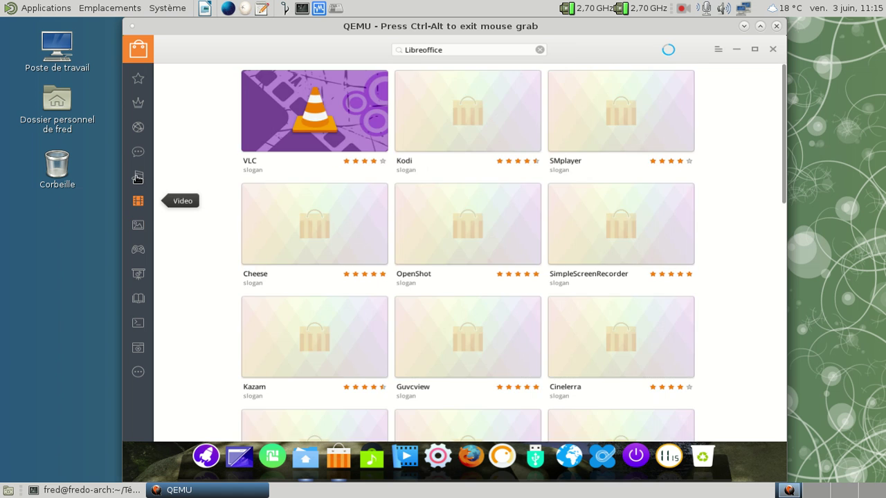
left_click(138, 178)
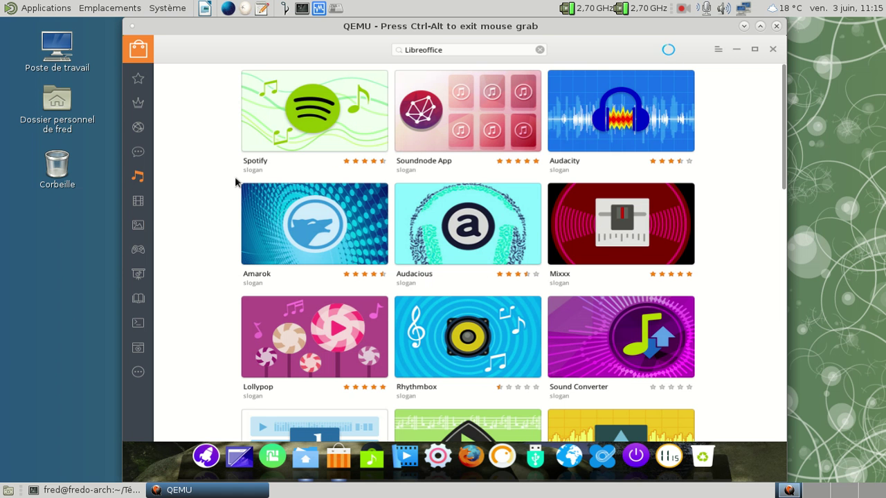
scroll(236, 182, "down", 3)
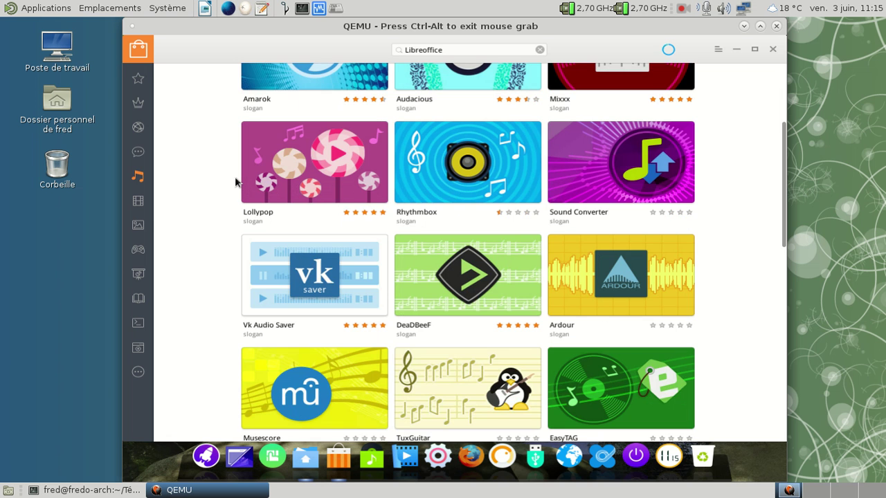
scroll(234, 176, "down", 3)
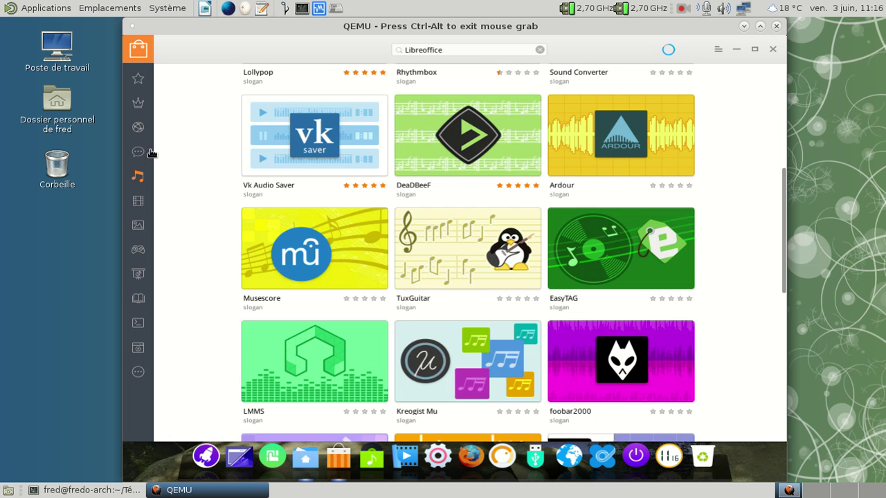
left_click(138, 153)
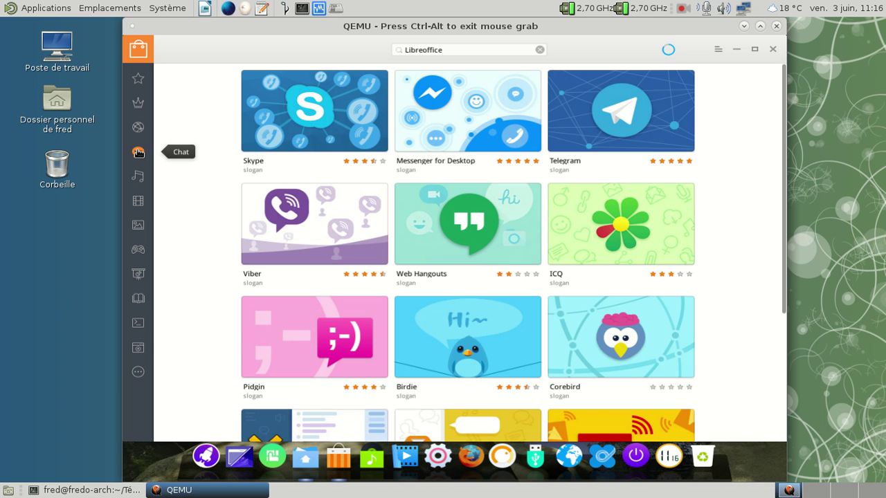
mouse_move(306, 117)
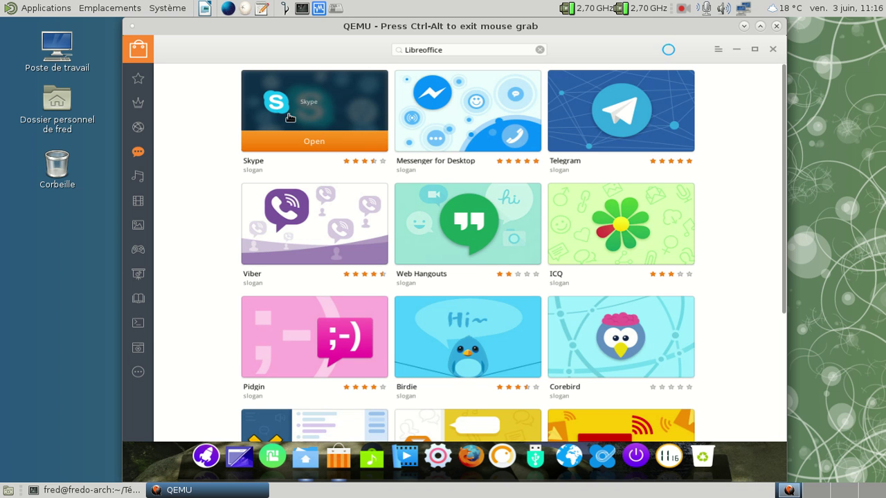
left_click(138, 129)
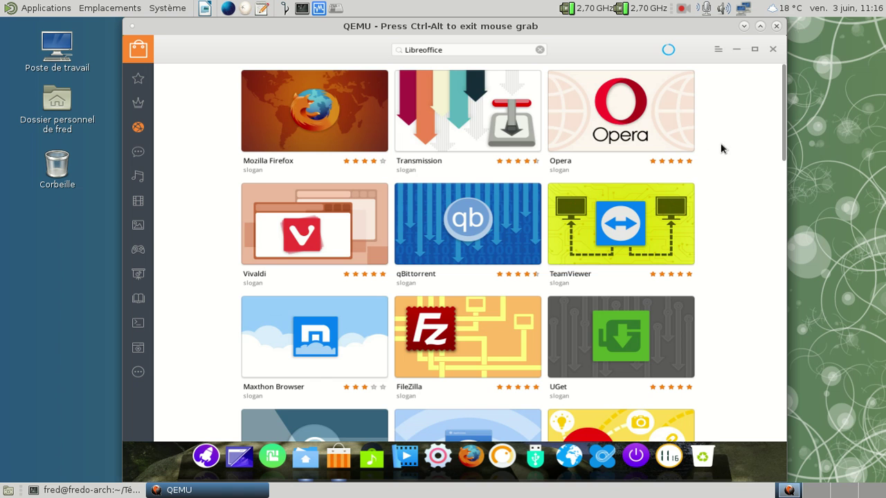
scroll(720, 142, "down", 2)
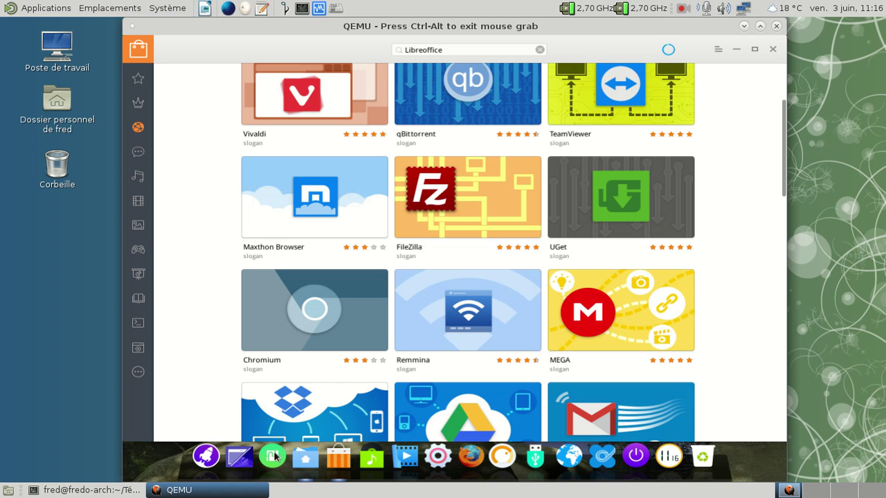
Step: Switch the launcher back to category grouping, and close the Deepin Store and file manager windows
left_click(208, 456)
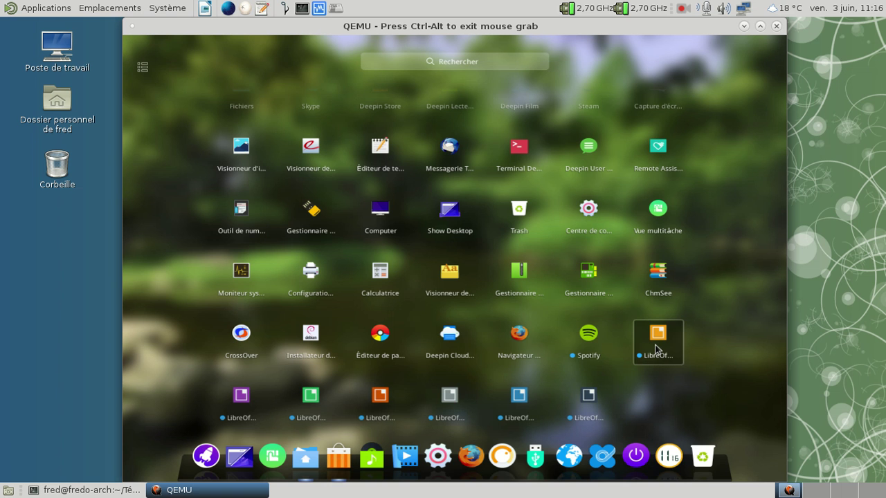
left_click(141, 67)
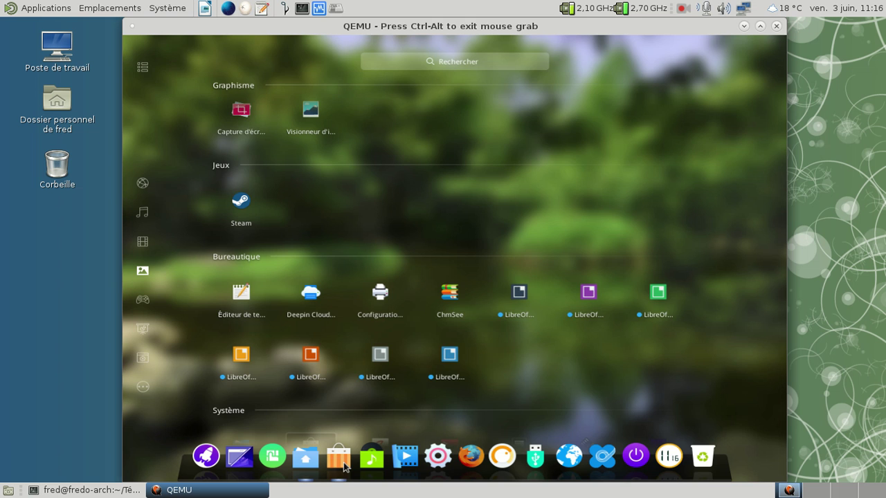
left_click(339, 471)
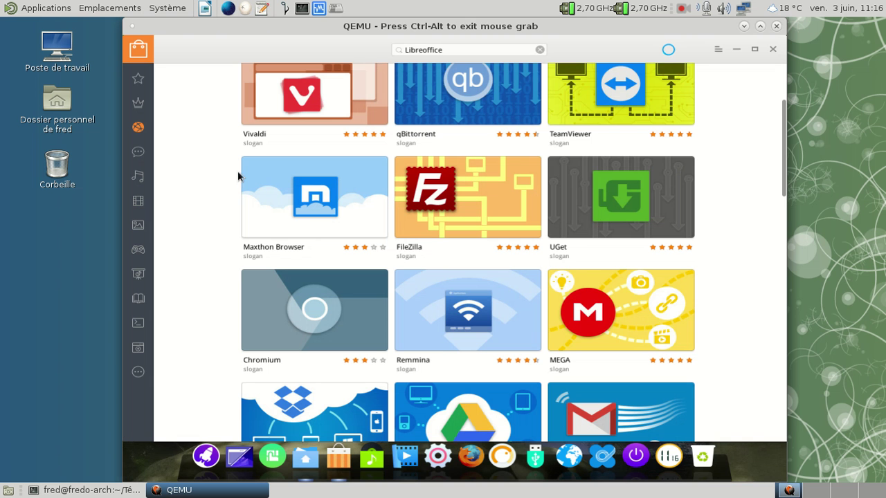
left_click(774, 50)
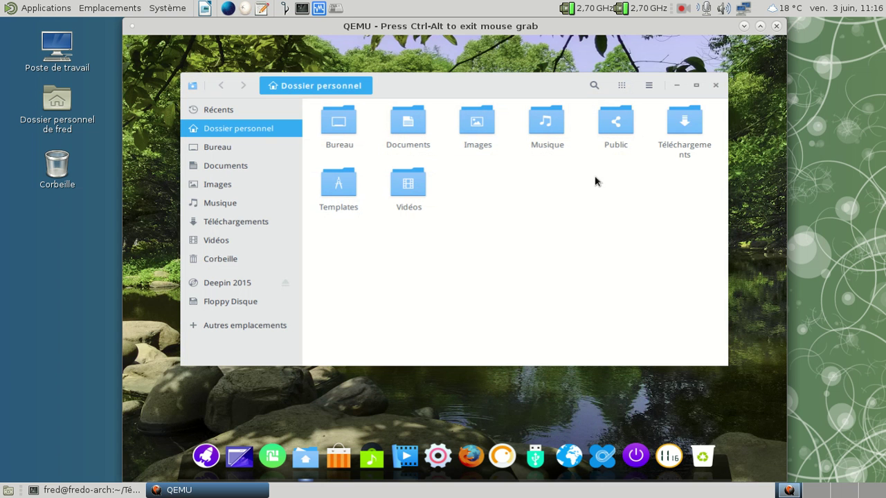
left_click(714, 86)
Step: Launch LibreOffice Writer from the launcher's Bureautique category, dismiss the installation notification, and close Writer
left_click(207, 458)
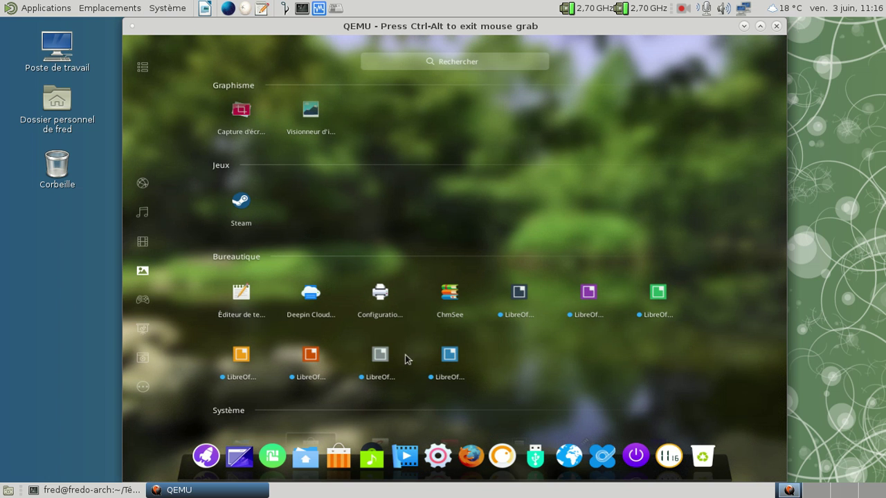
left_click(458, 362)
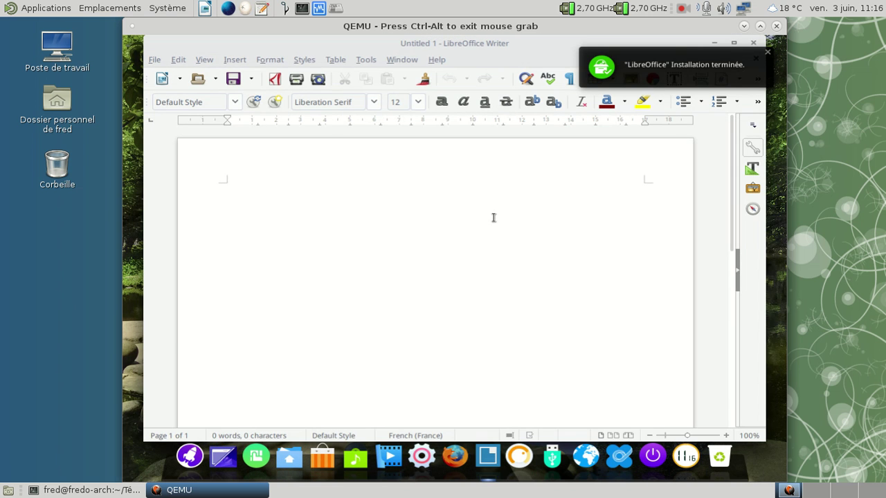
left_click(767, 52)
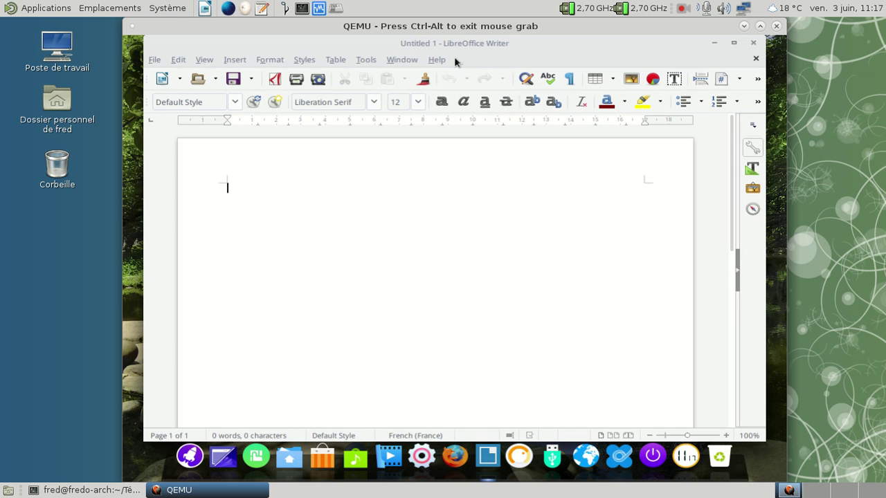
left_click(751, 44)
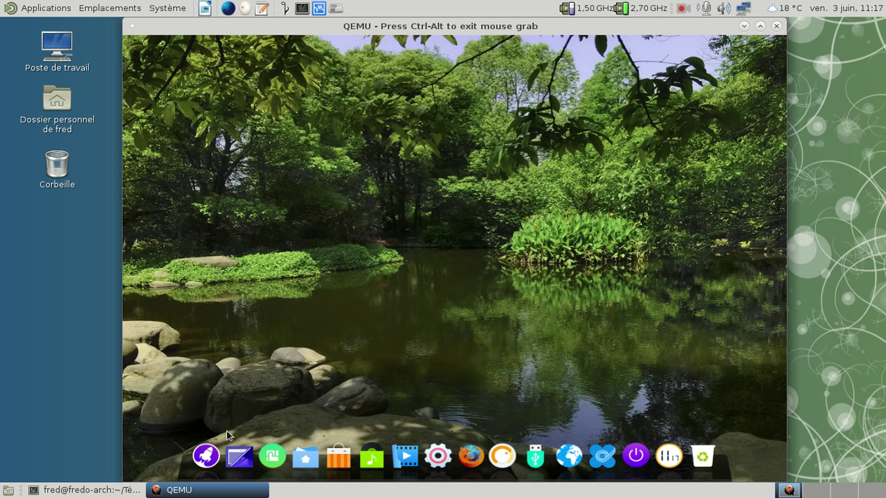
Step: Open the system monitor from the launcher's Système category, view its Ressources graphs, and close it
left_click(205, 456)
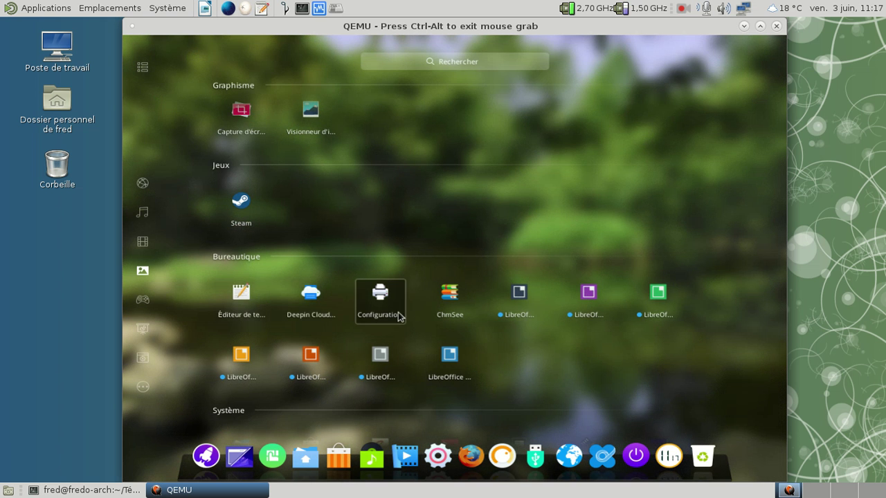
mouse_move(173, 323)
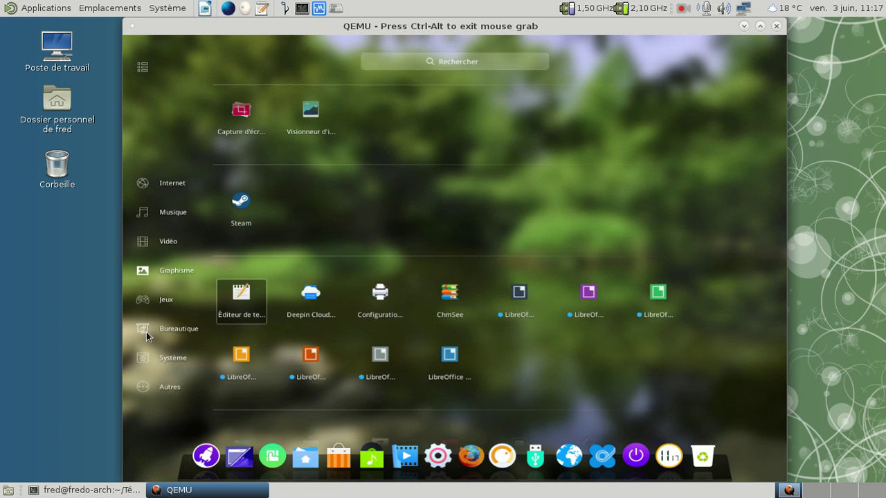
left_click(142, 358)
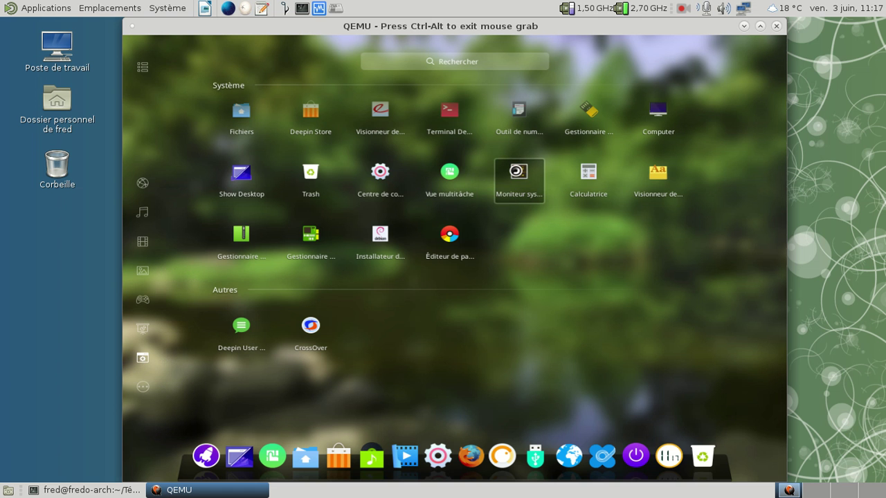
left_click(515, 171)
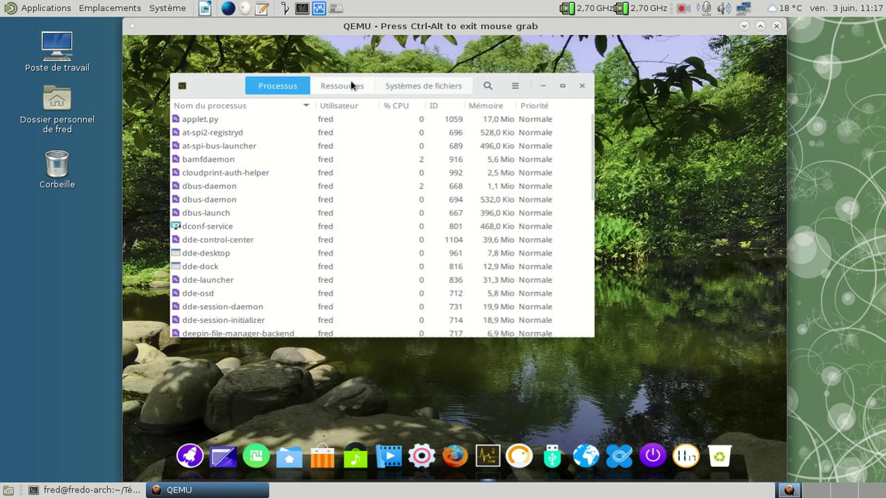
left_click(352, 85)
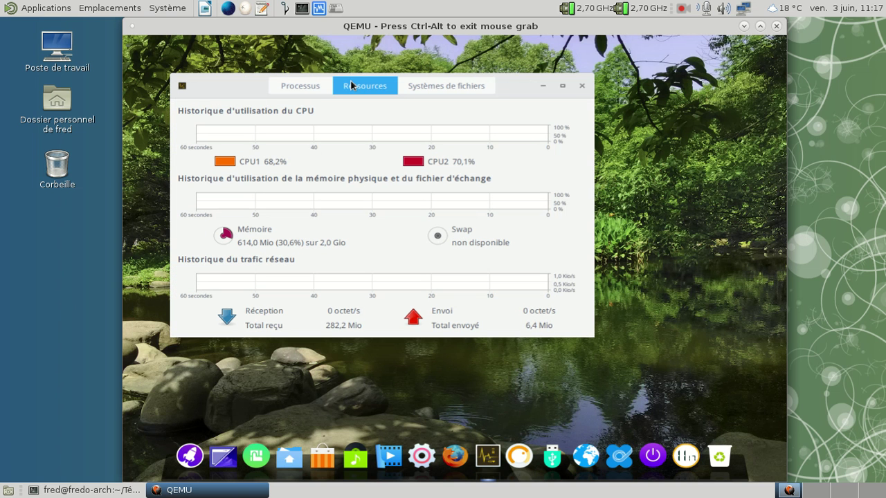
left_click(582, 87)
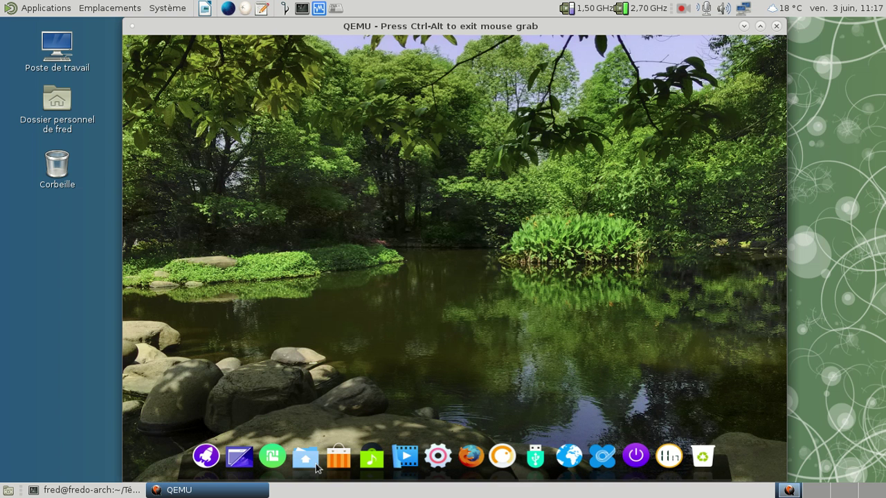
Step: Open Terminal Deepin and run "sudo apt-get install synaptic", entering the sudo password and accepting the installation
left_click(207, 455)
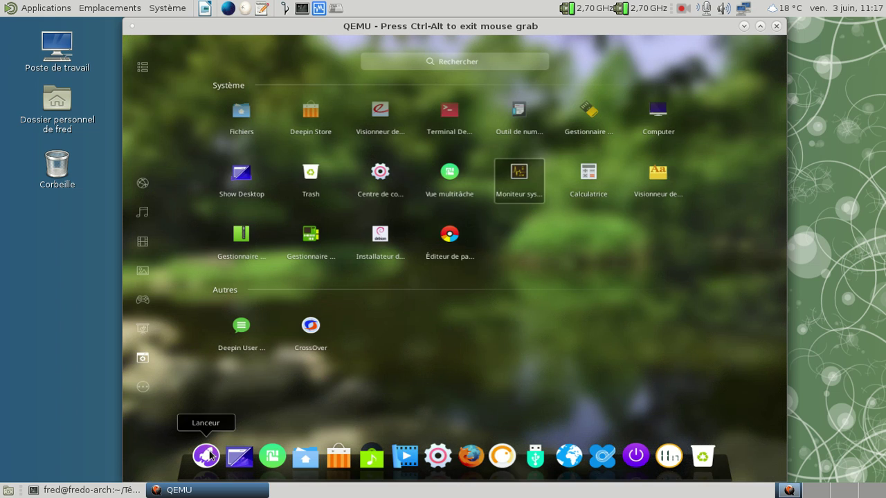
left_click(457, 123)
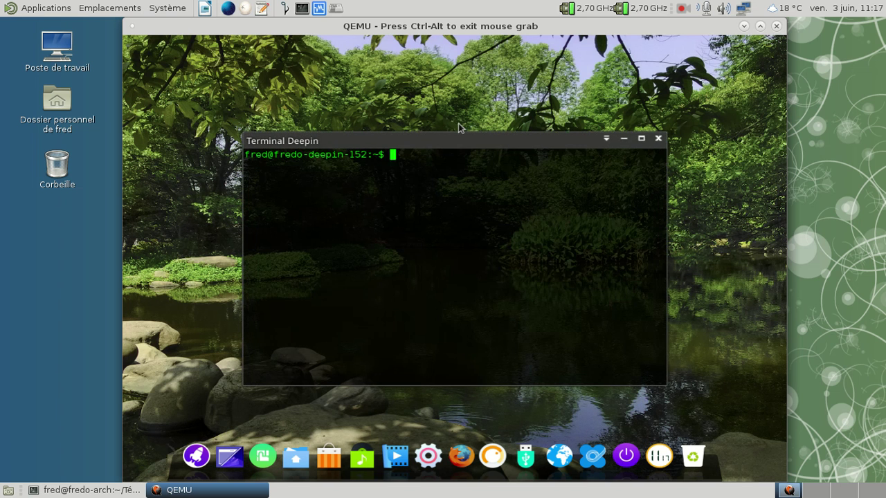
type("sudo apt")
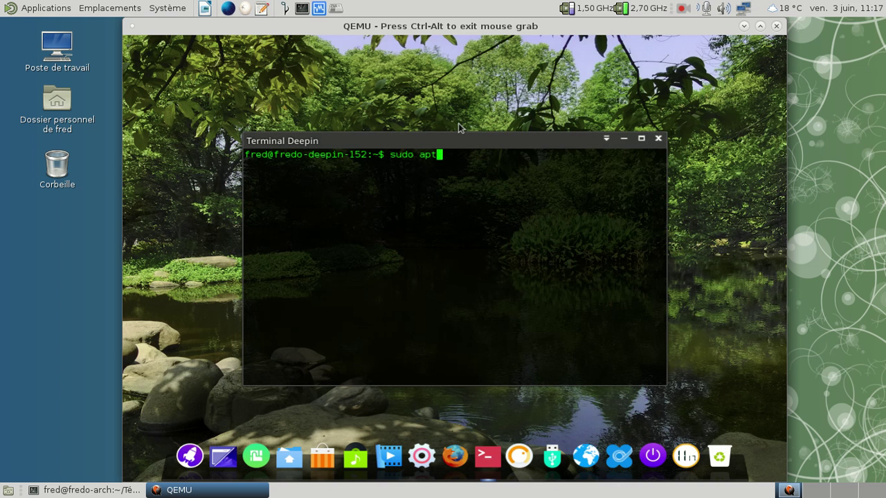
type("-get install synap")
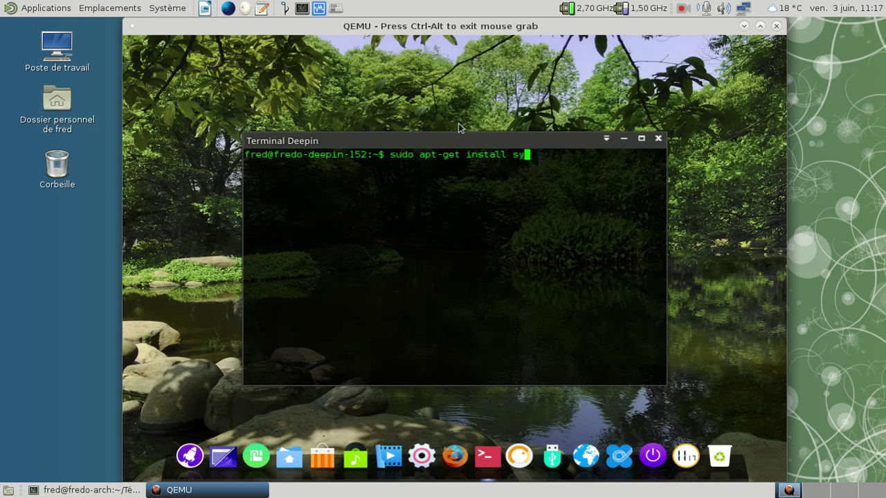
key("BackSpace")
key("BackSpace")
type("aptic")
key("Return")
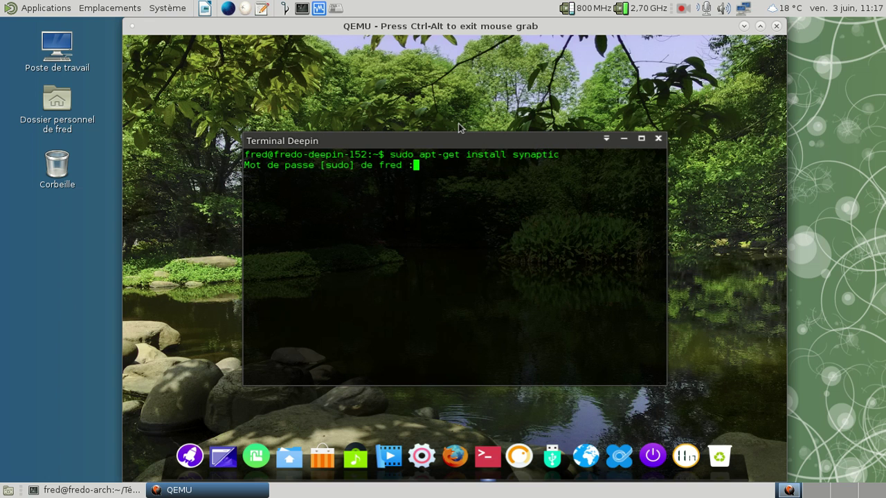
key("Return")
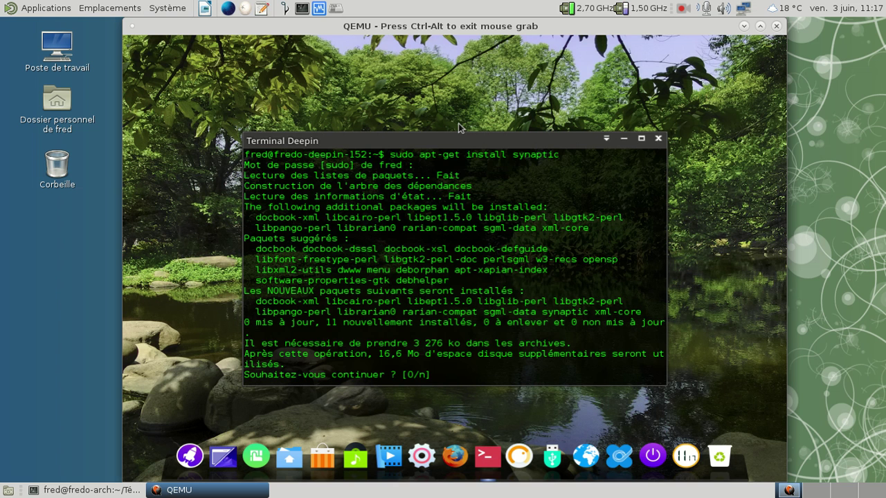
key("Return")
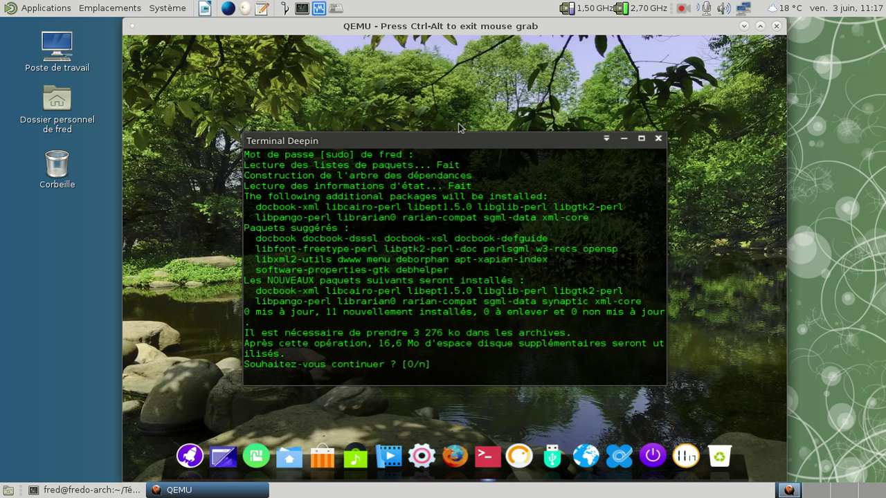
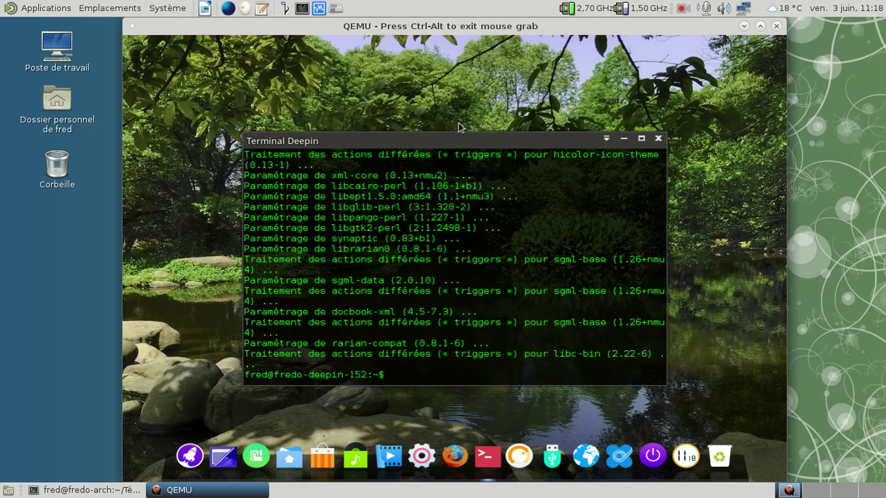
type("syn")
key("BackSpace")
key("BackSpace")
key("BackSpace")
type("s")
key("BackSpace")
Step: Close the terminal and launch Synaptic through a launcher search for "syn", authenticating with the account password
left_click(659, 139)
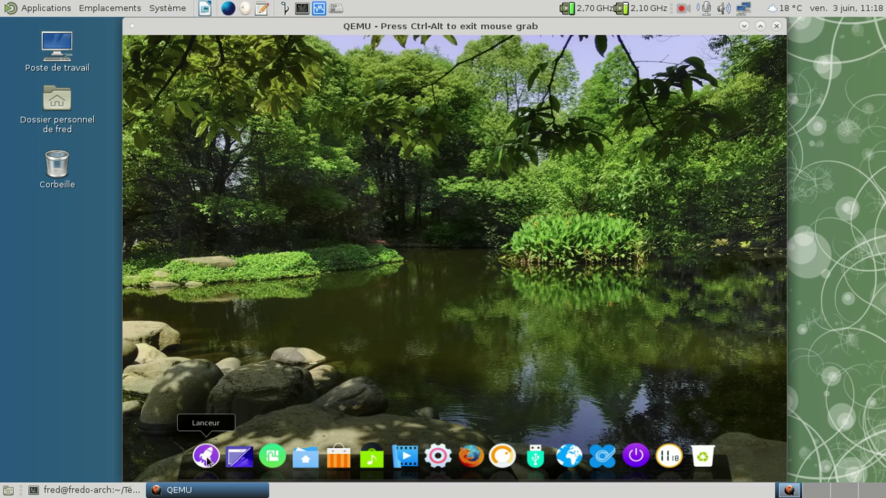
left_click(207, 458)
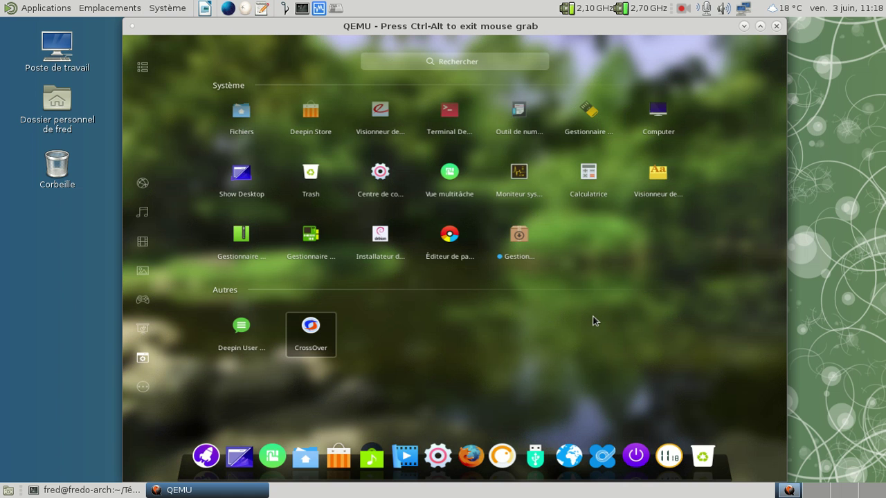
scroll(593, 322, "up", 2)
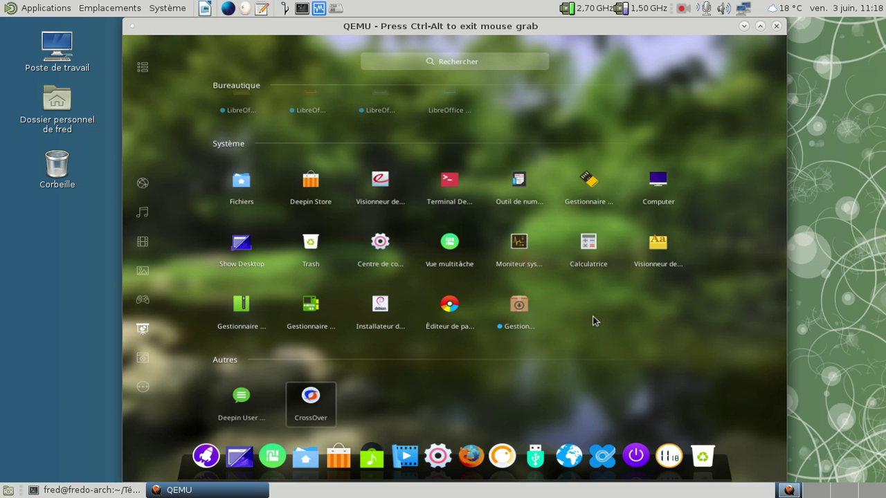
scroll(593, 321, "up", 3)
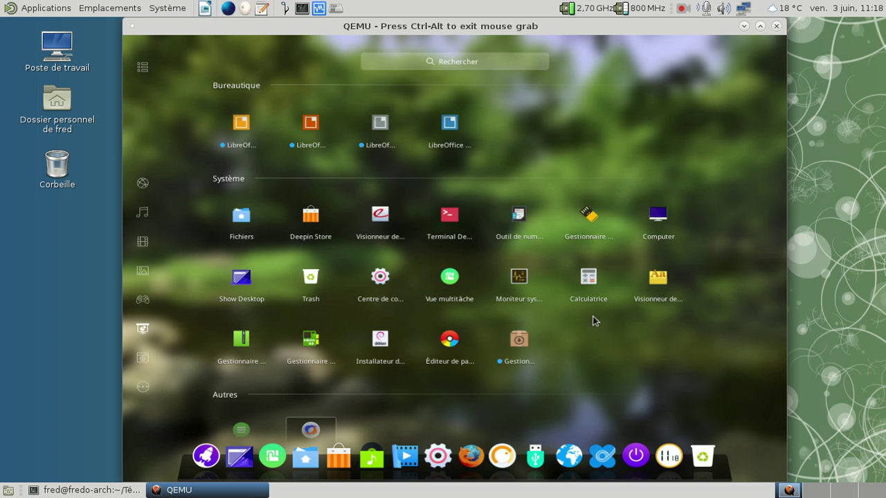
left_click(461, 62)
type("syn")
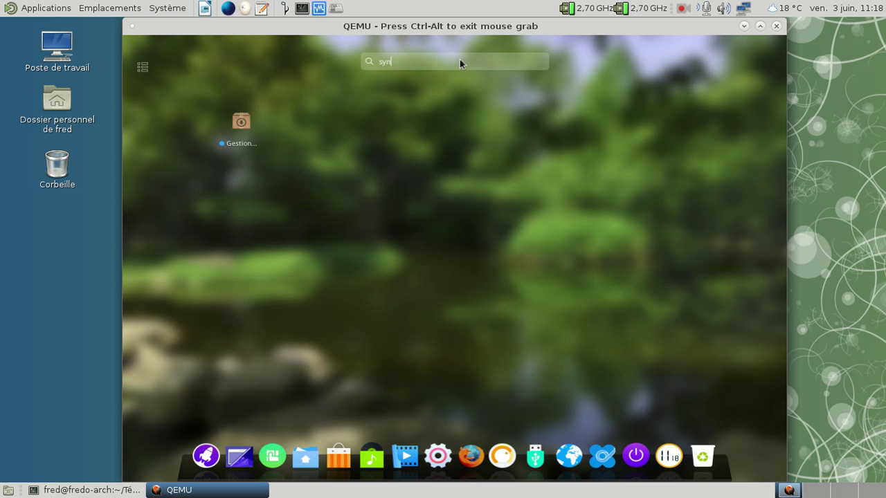
left_click(234, 123)
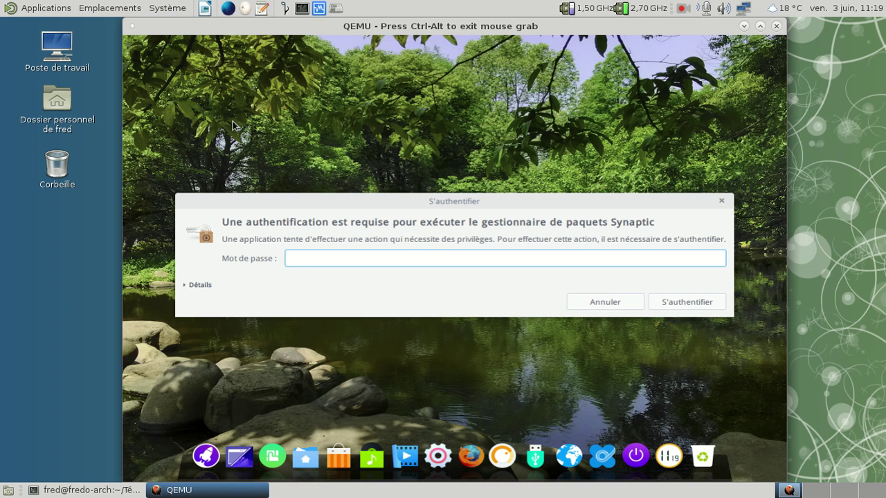
type("•••••••")
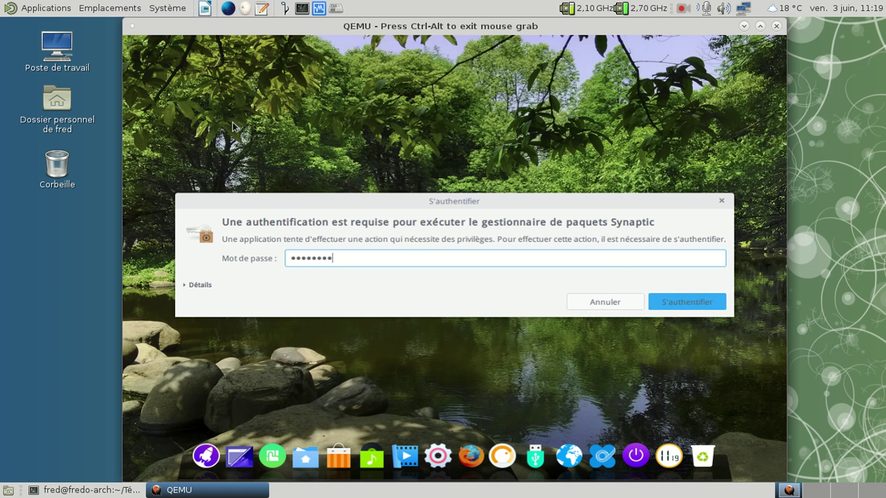
key("Return")
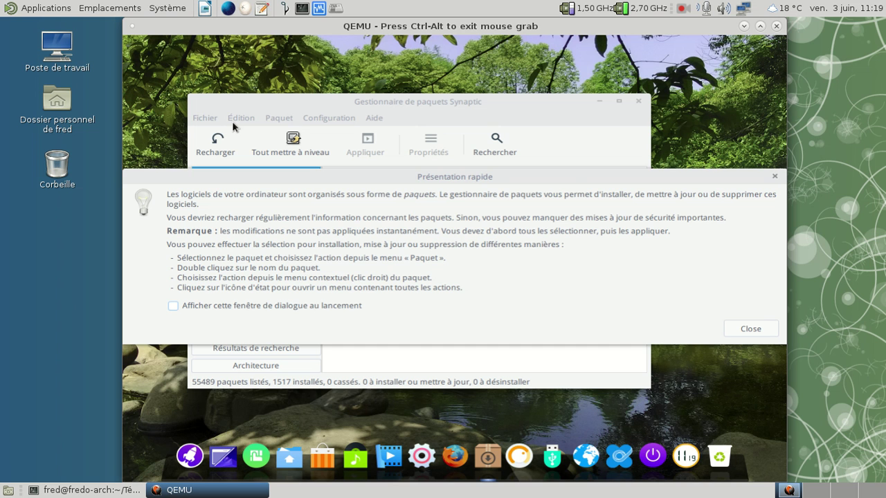
Step: Dismiss Synaptic's quick introduction and search the packages for "firefox"
left_click(754, 335)
left_click(496, 147)
type("firefox")
key("Return")
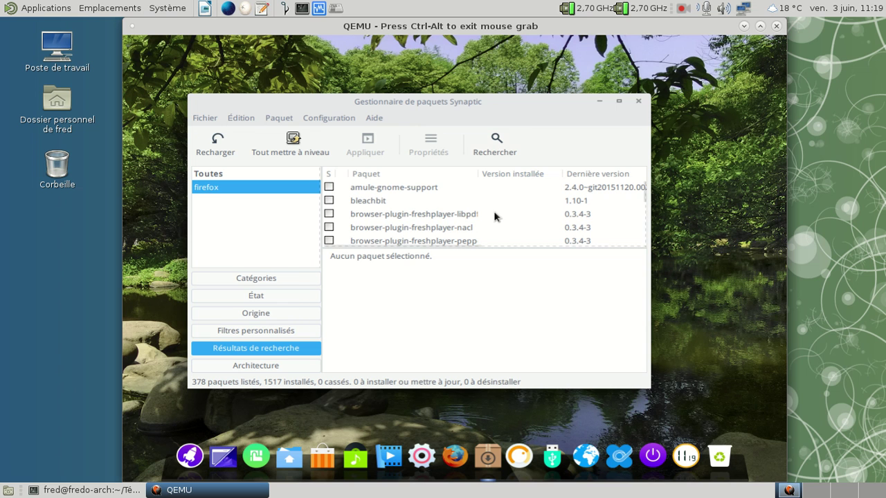
Step: Mark the French language package firefox-l10n-fr for installation and accept the additional required changes
scroll(494, 213, "down", 5)
scroll(494, 217, "down", 5)
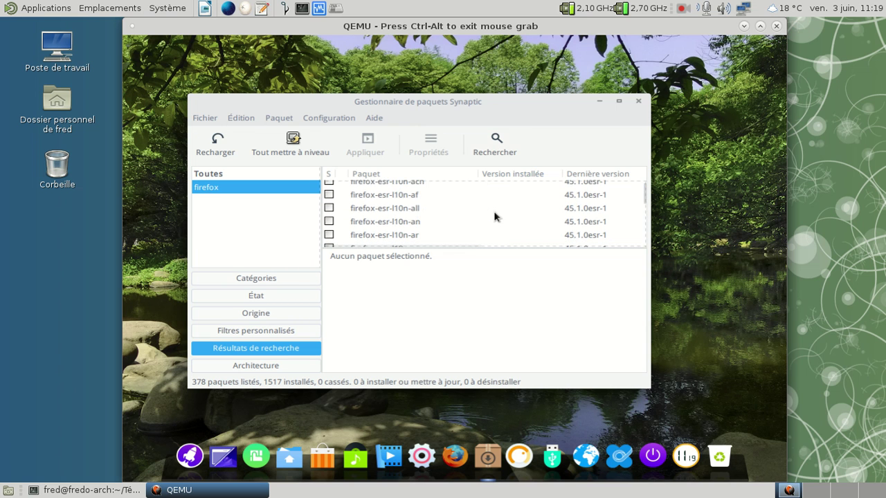
scroll(494, 217, "down", 5)
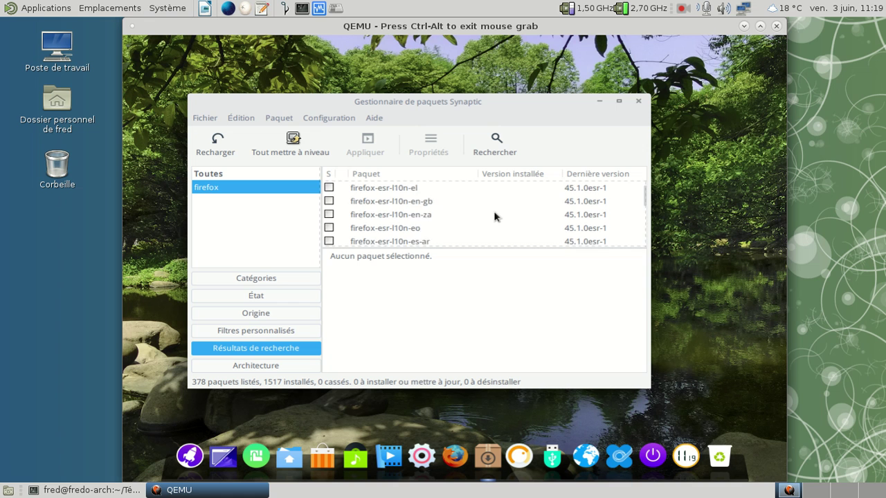
scroll(494, 217, "down", 5)
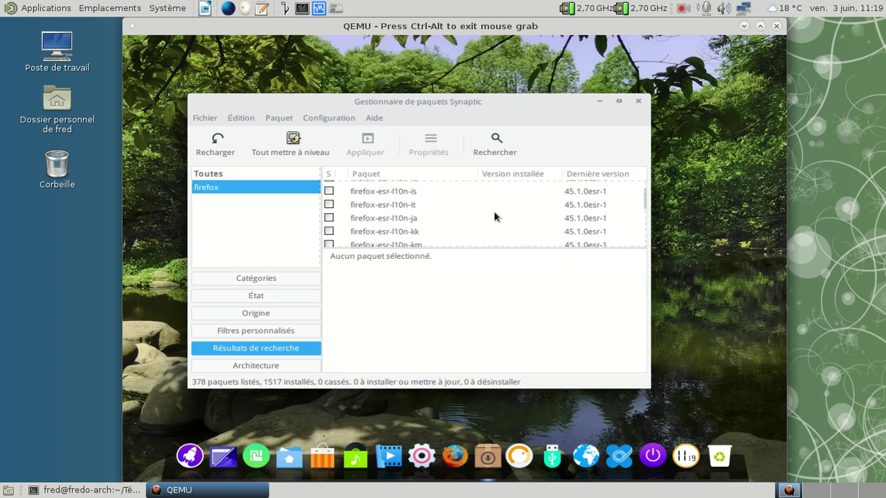
scroll(494, 217, "down", 5)
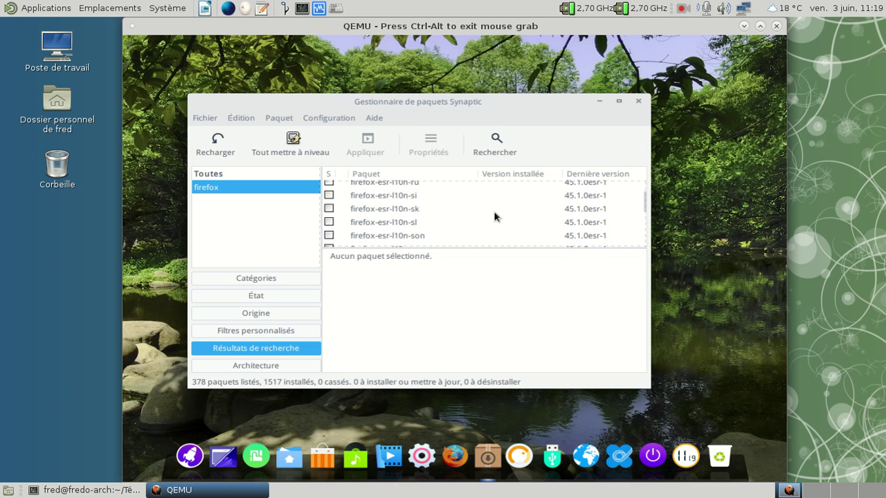
scroll(494, 216, "down", 5)
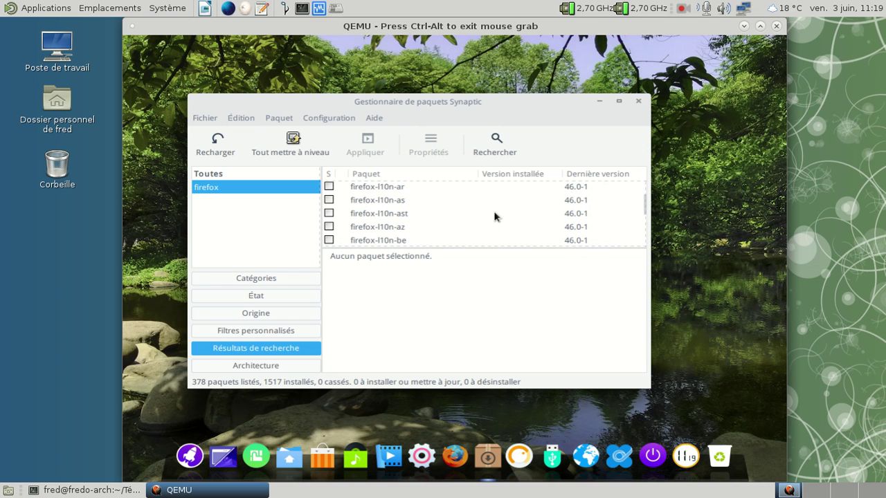
scroll(494, 217, "down", 5)
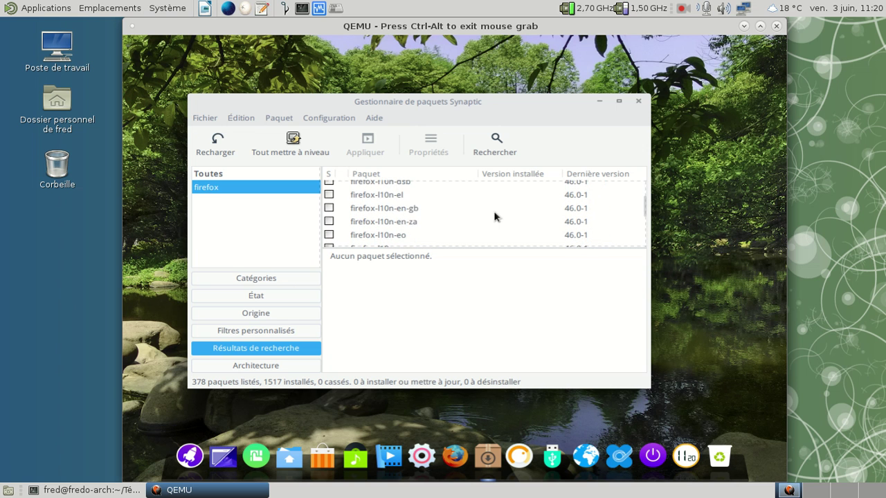
scroll(494, 217, "down", 2)
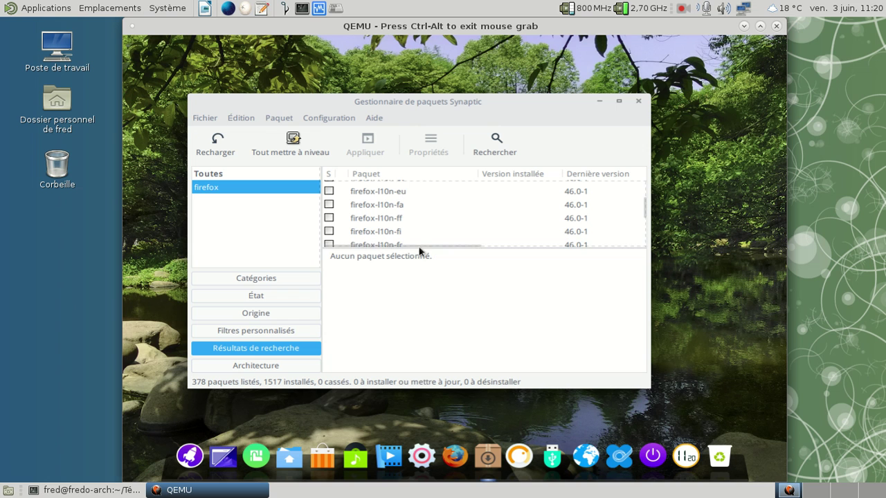
scroll(433, 225, "down", 1)
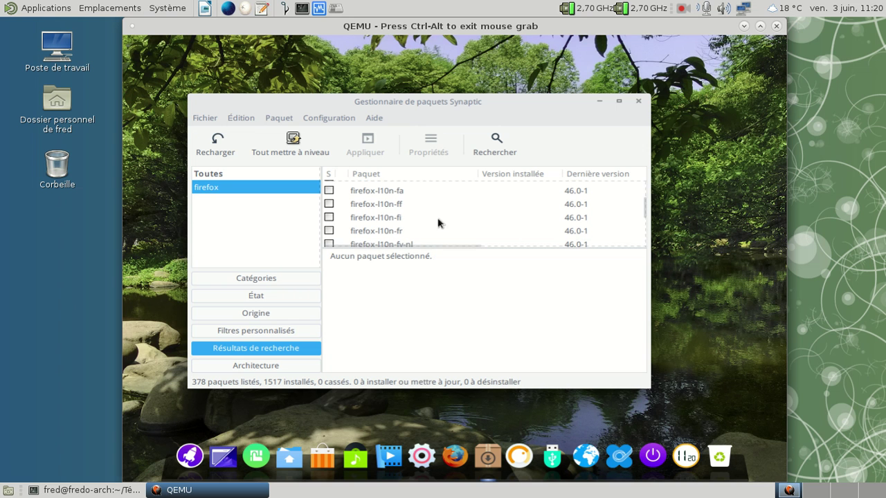
left_click(328, 231)
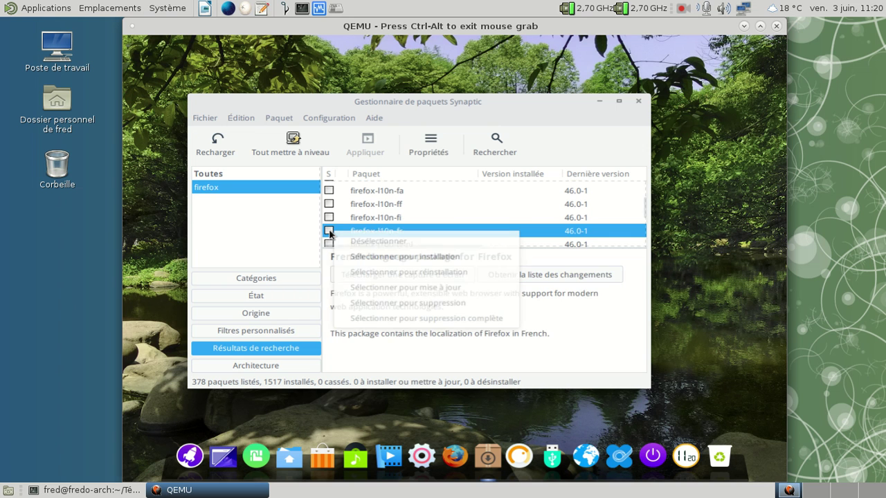
left_click(381, 257)
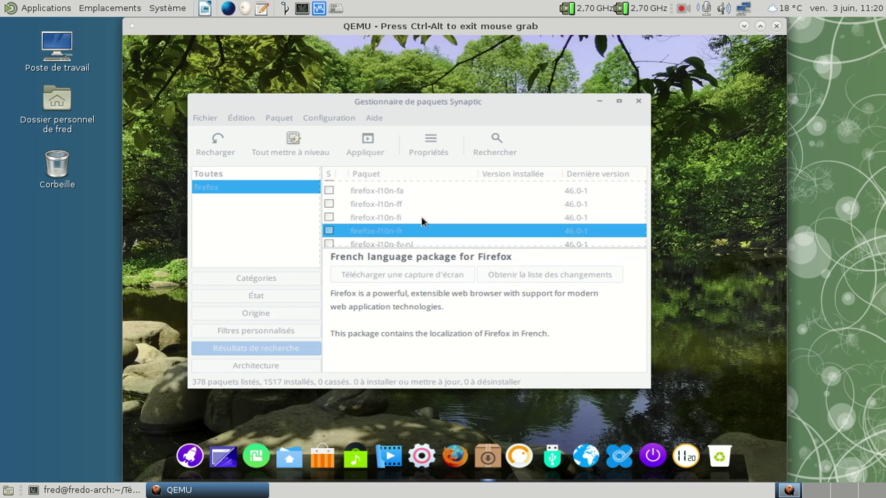
left_click(493, 356)
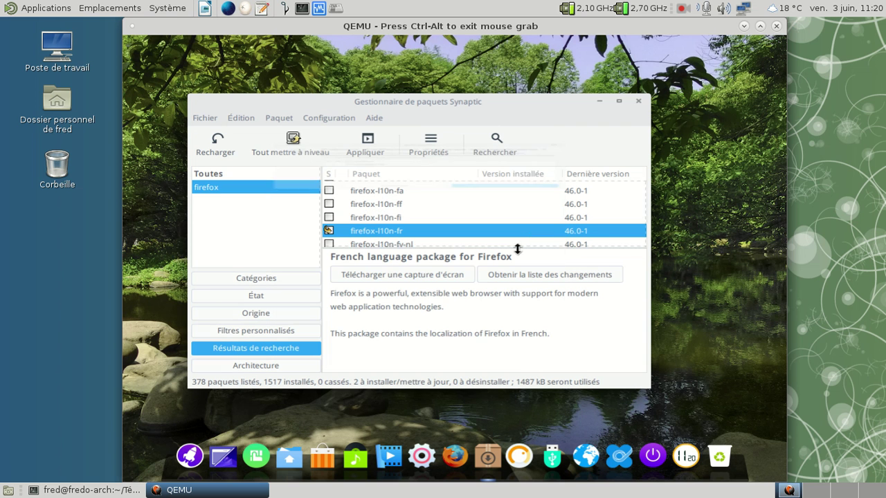
Step: Search the Synaptic packages for "libreoffice" in description and name
left_click(496, 144)
type("libreoffice")
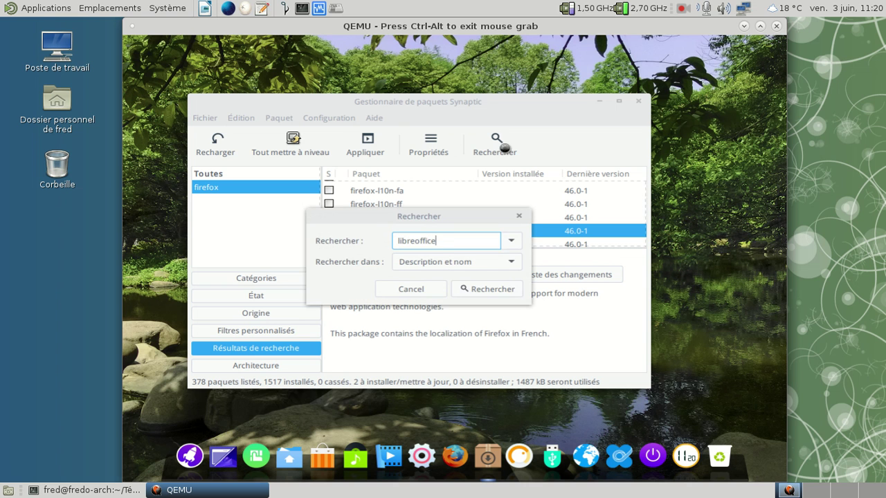
key("Return")
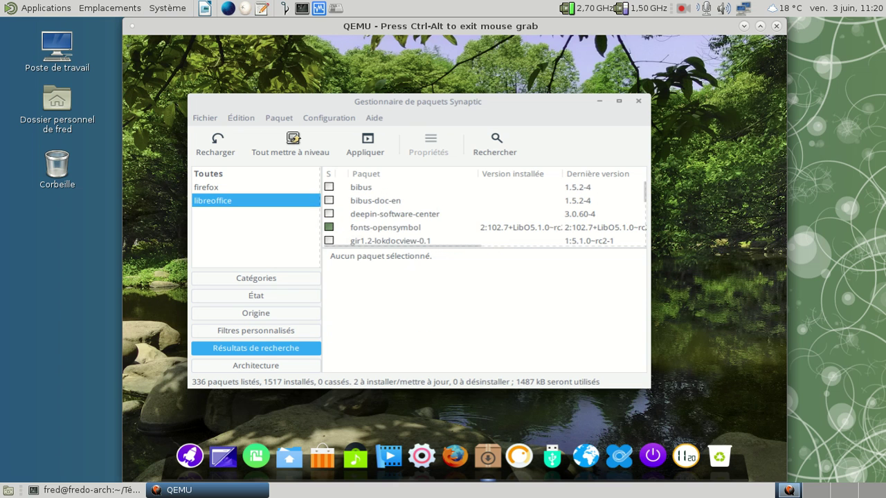
Step: Mark the French help package libreoffice-help-fr for installation and accept the additional required changes
scroll(522, 205, "down", 5)
scroll(522, 204, "down", 6)
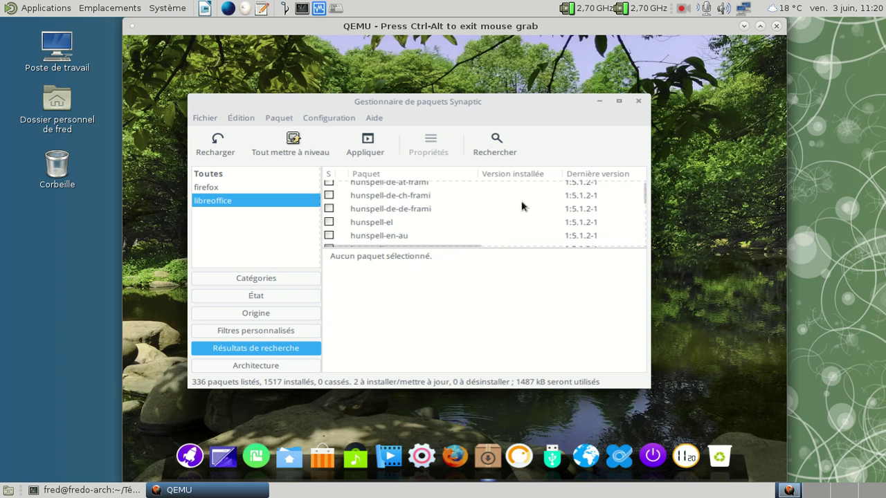
scroll(522, 205, "down", 6)
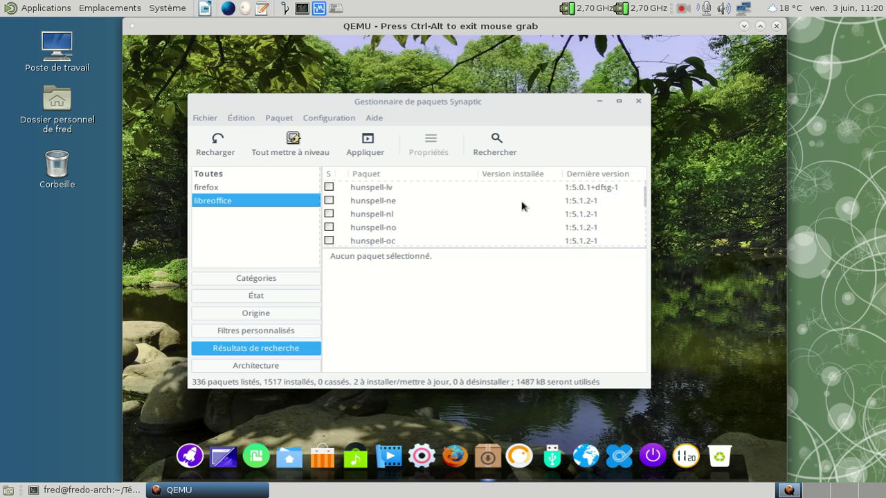
scroll(522, 205, "down", 6)
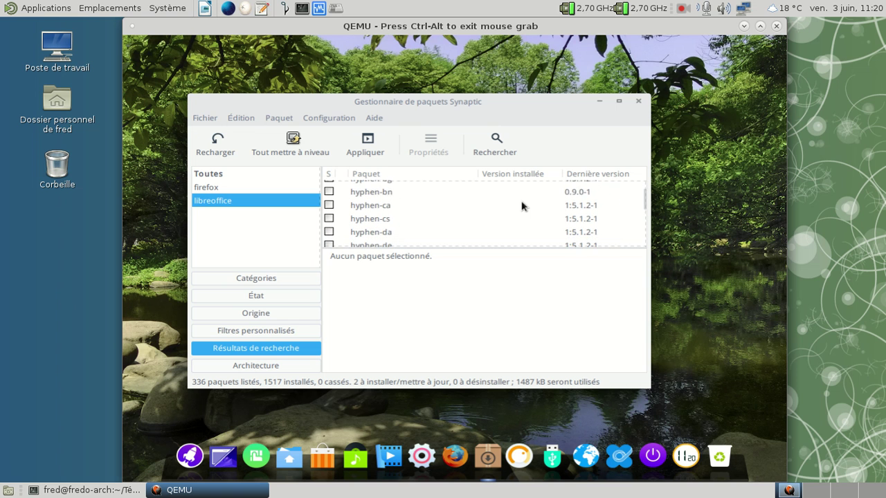
scroll(522, 206, "down", 6)
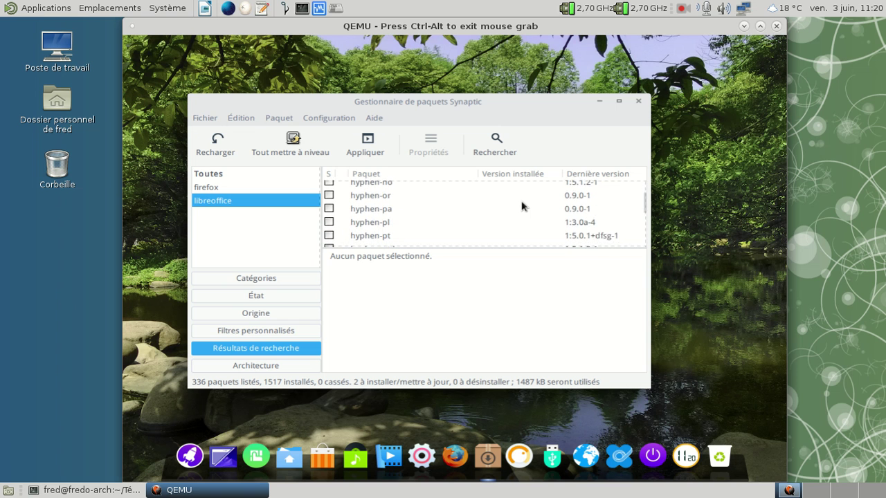
scroll(522, 206, "down", 6)
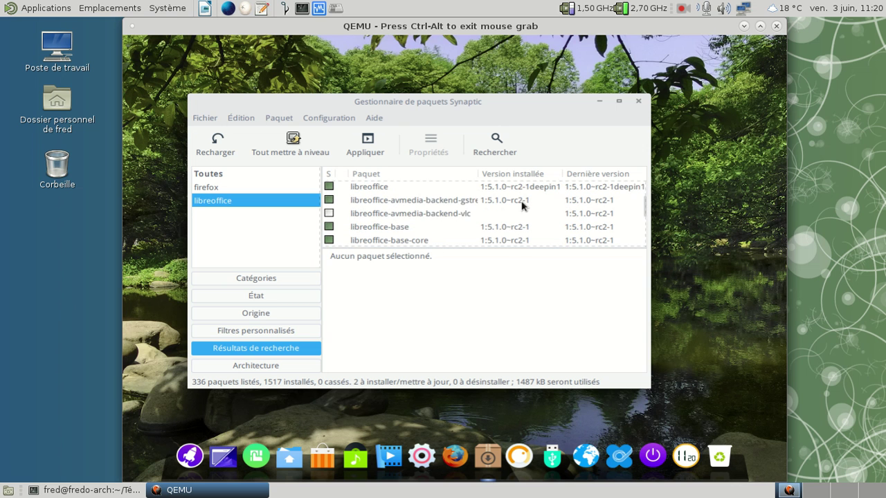
scroll(522, 206, "down", 6)
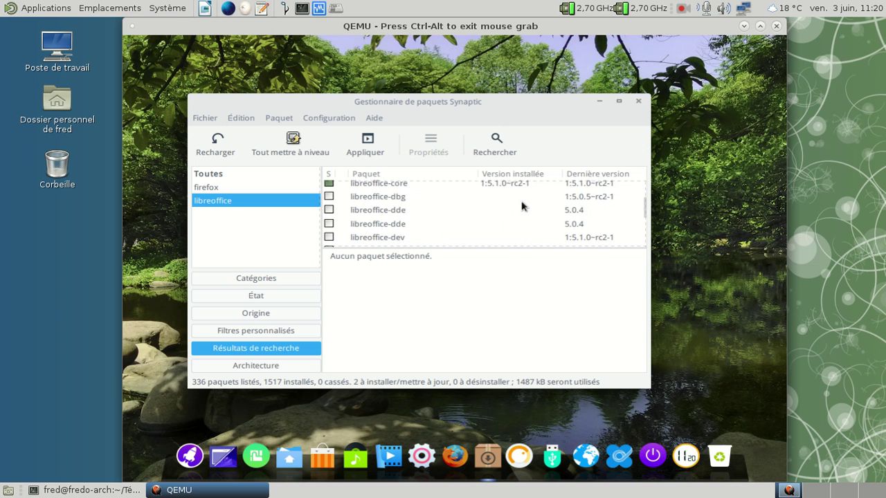
scroll(522, 206, "down", 3)
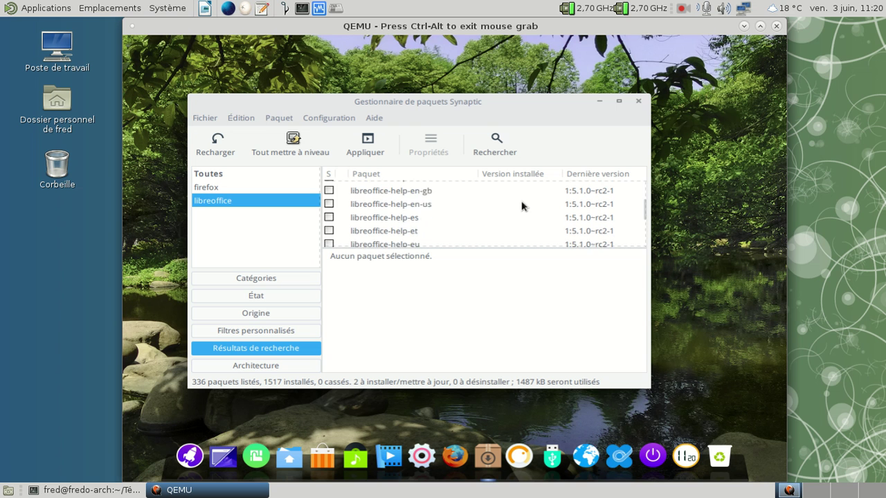
left_click(436, 229)
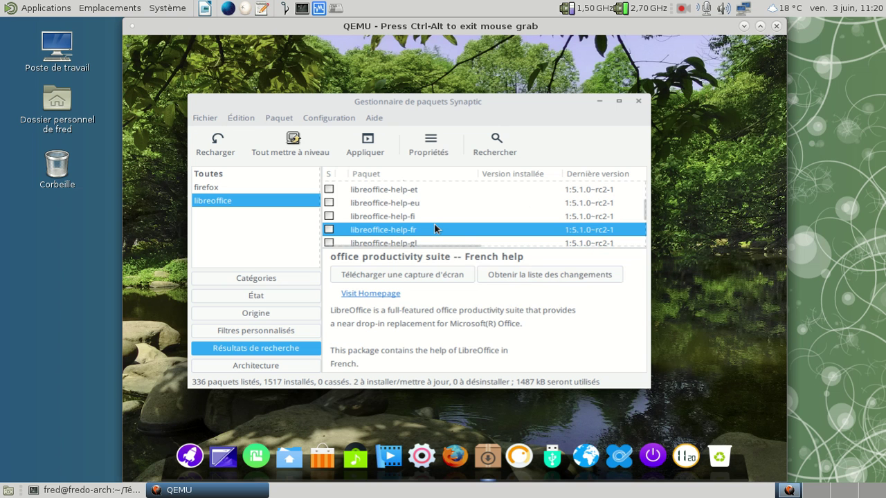
right_click(436, 230)
left_click(483, 253)
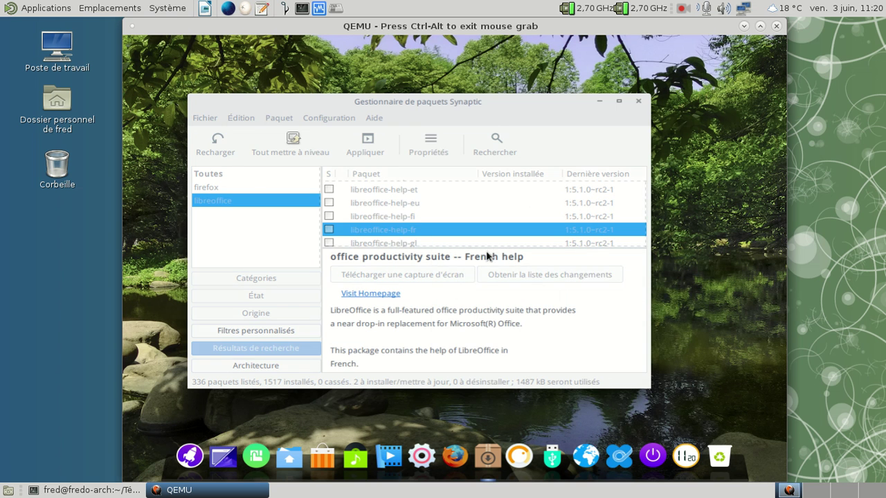
left_click(507, 350)
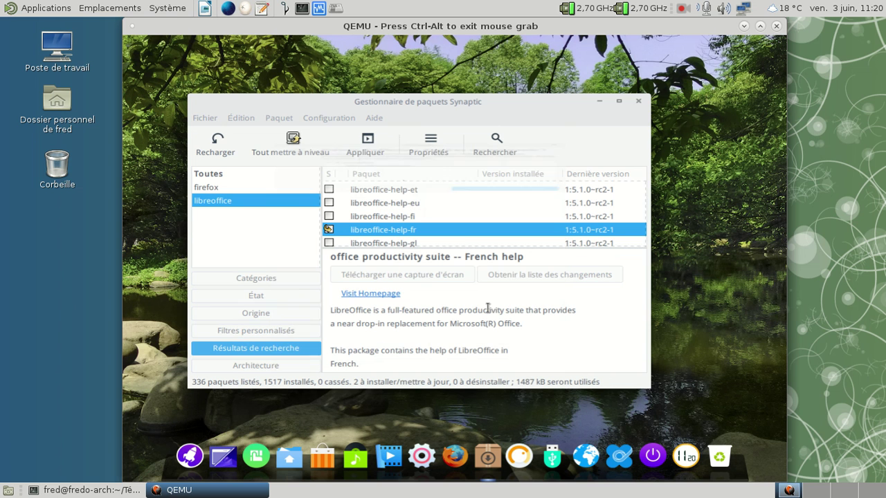
Step: Apply the marked package installations, dismiss the completion dialog and close Synaptic
left_click(357, 146)
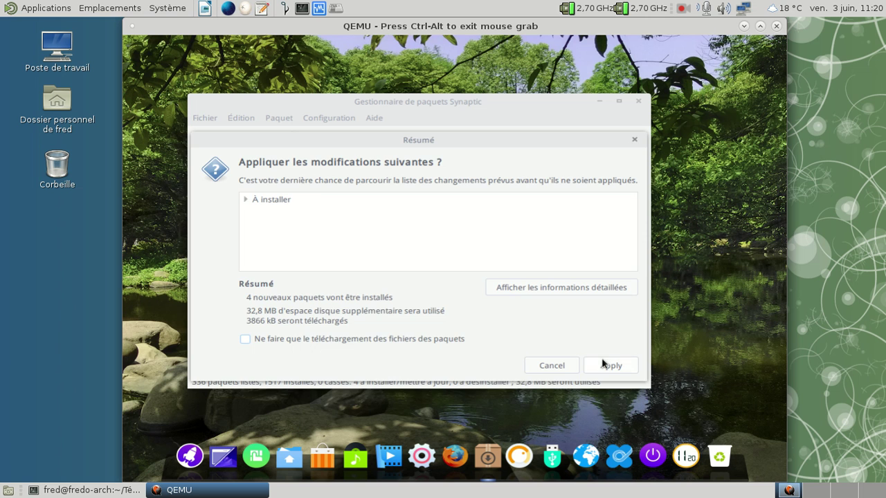
left_click(602, 363)
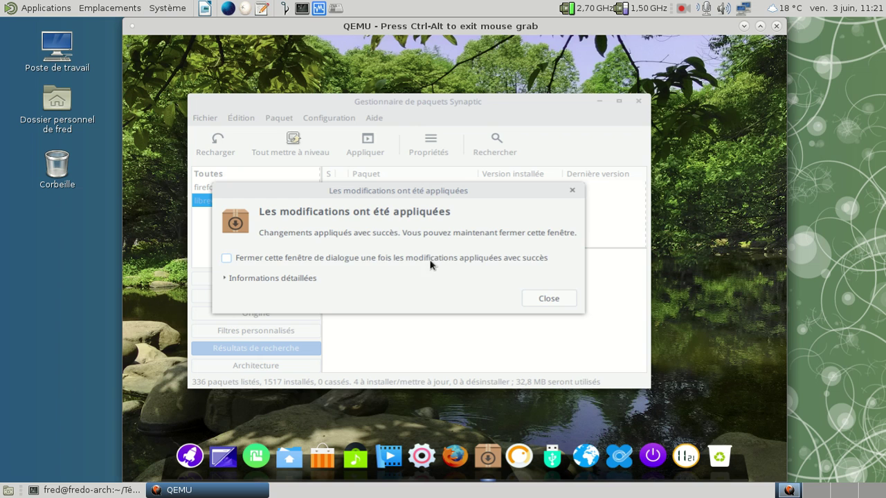
key("Return")
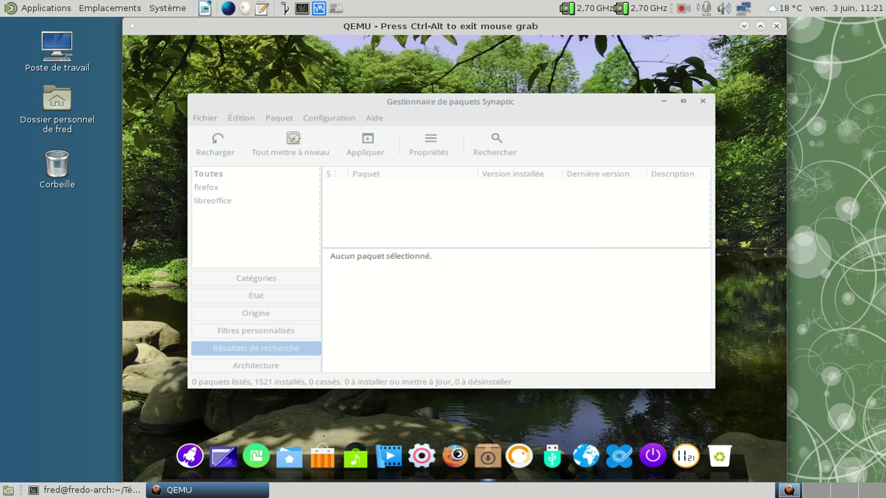
left_click(703, 103)
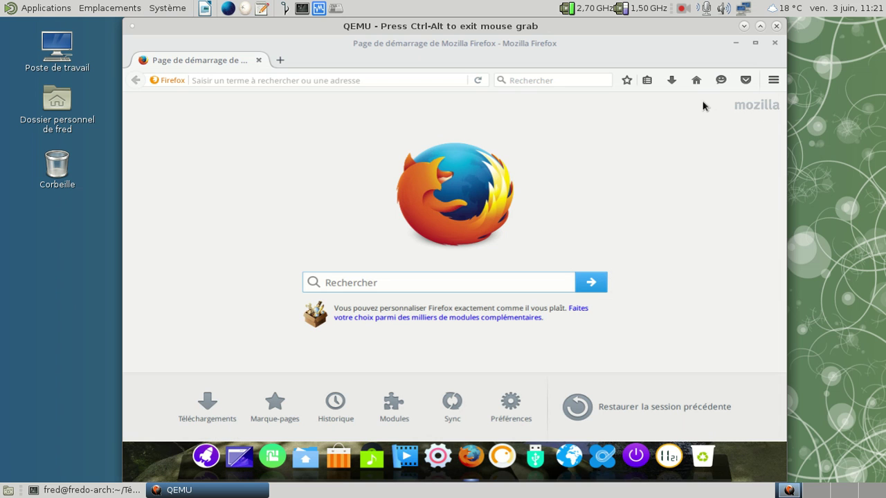
Step: Close Firefox and start LibreOffice Writer from the launcher's uncategorized list of all applications
left_click(775, 43)
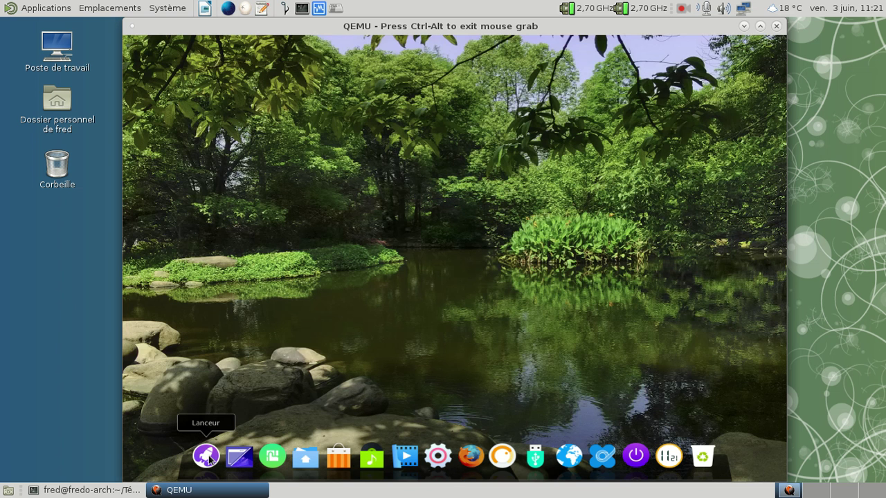
left_click(207, 456)
mouse_move(140, 359)
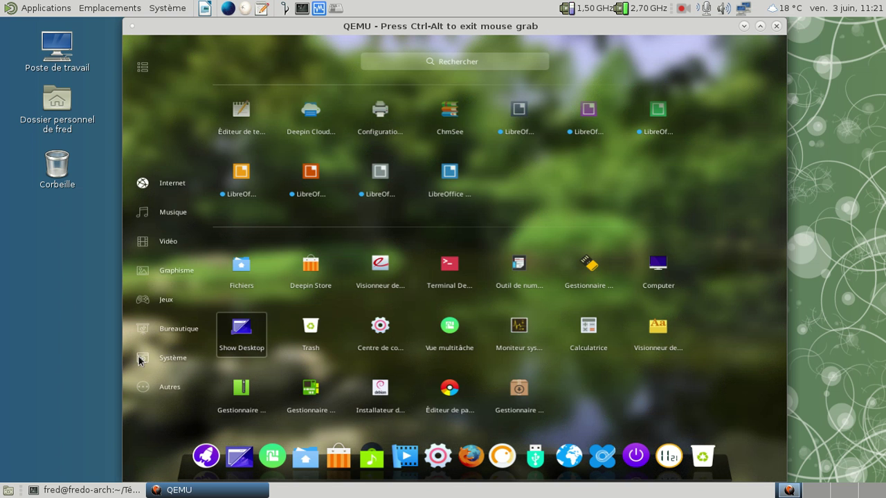
left_click(143, 68)
scroll(685, 292, "down", 1)
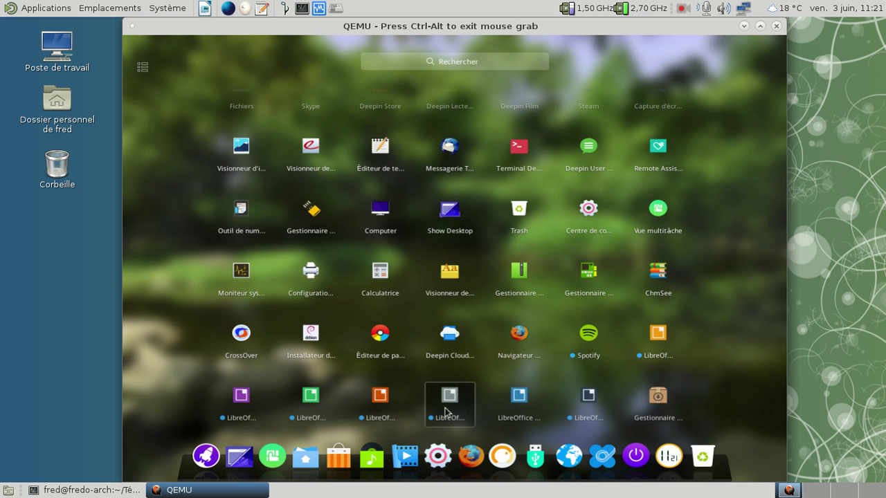
left_click(501, 412)
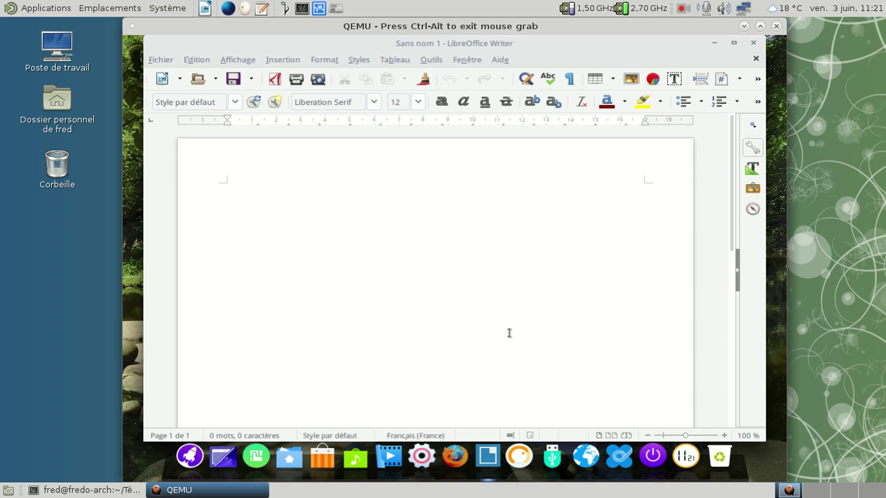
Step: View the LibreOffice version information in the About dialog, and close it along with Writer
left_click(499, 60)
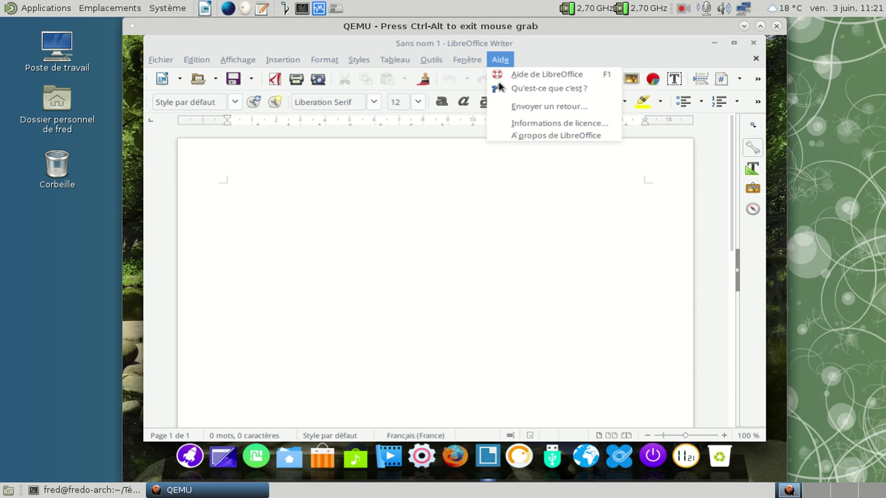
left_click(517, 137)
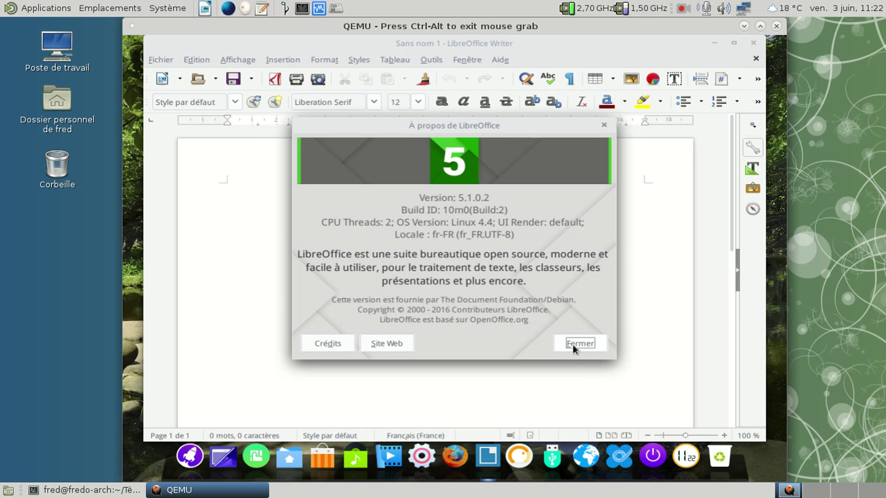
left_click(572, 343)
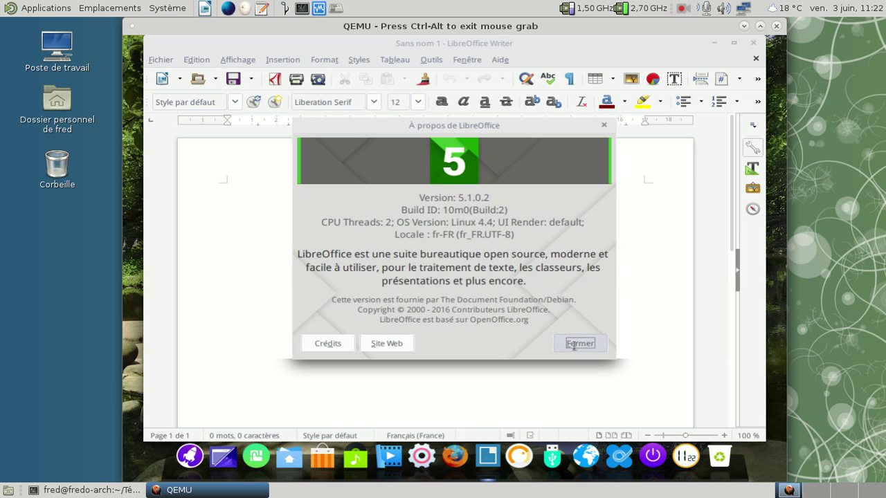
left_click(753, 42)
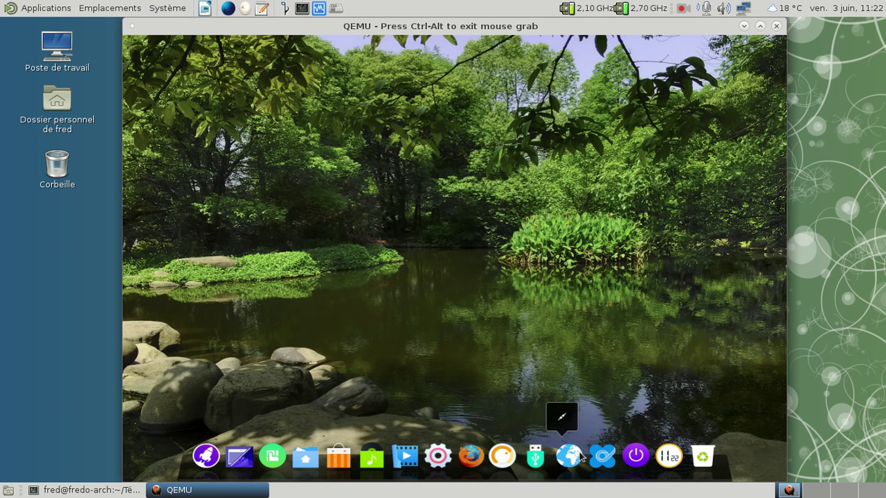
Step: Shut down the Deepin virtual machine and release the mouse grab back to the host desktop
left_click(639, 457)
left_click(275, 250)
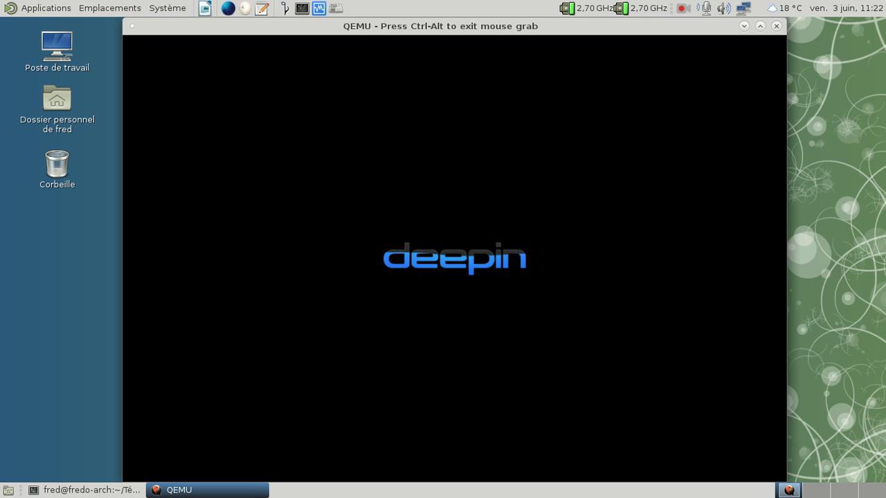
key("ctrl+alt")
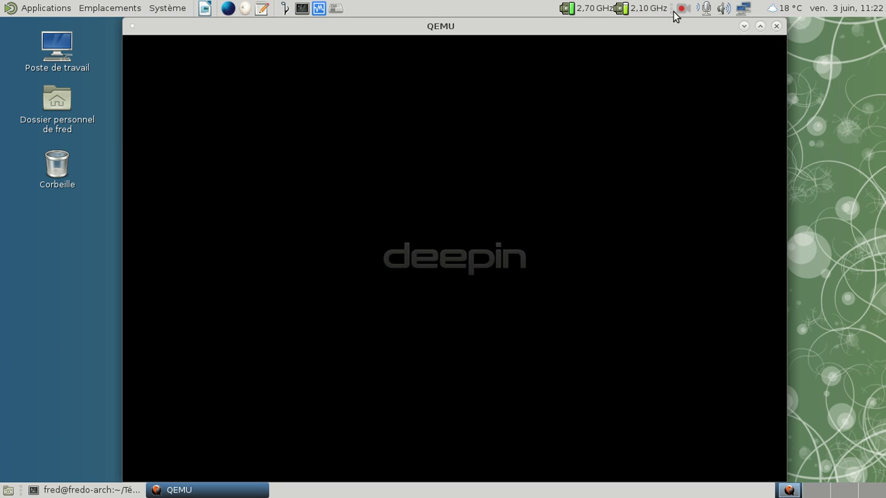
left_click(681, 10)
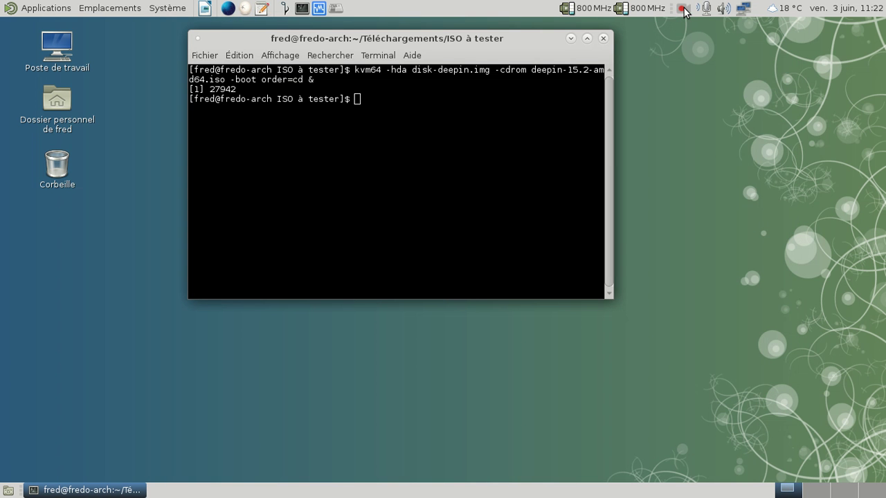